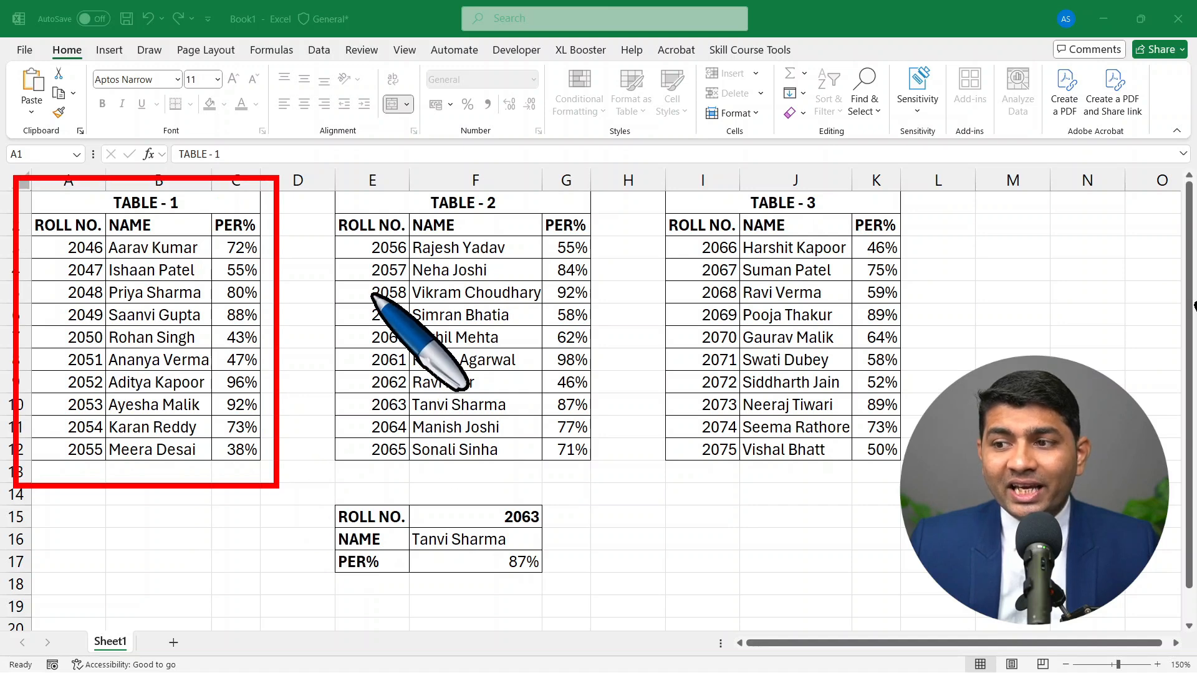
mouse_move(311, 177)
left_mouse_down()
mouse_move(579, 365)
mouse_move(631, 494)
left_mouse_up()
mouse_move(649, 167)
left_mouse_down()
mouse_move(667, 236)
mouse_move(804, 322)
mouse_move(938, 496)
left_mouse_up()
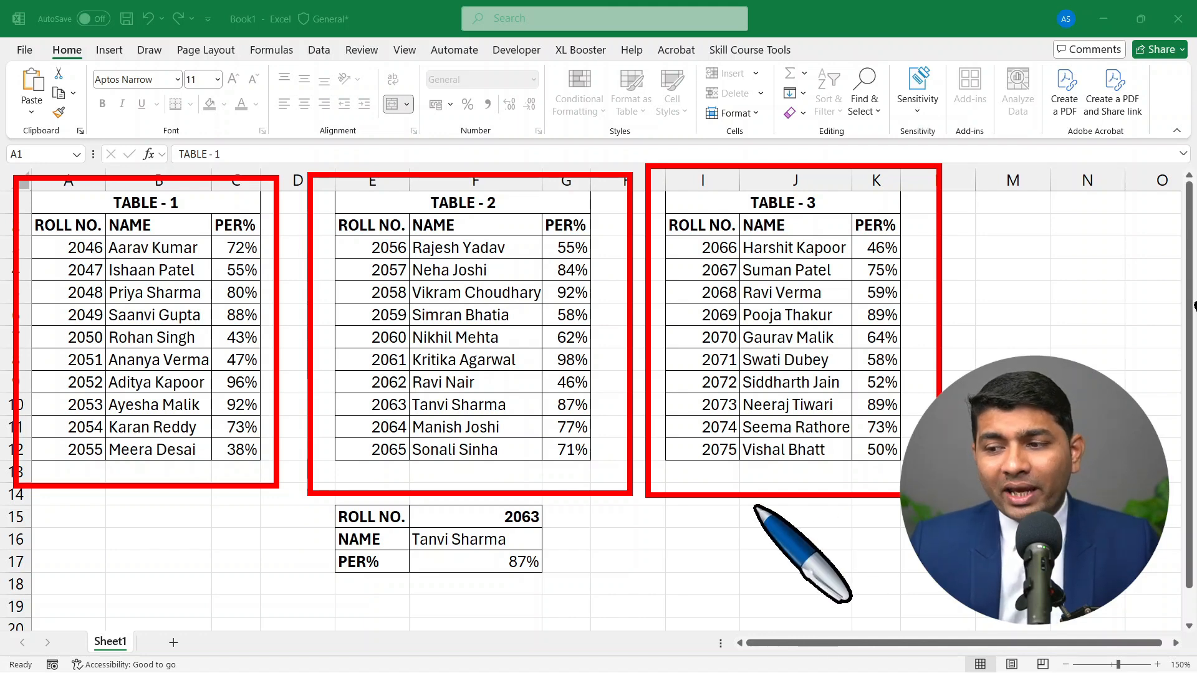
mouse_move(409, 504)
left_mouse_down()
mouse_move(474, 530)
mouse_move(549, 531)
left_mouse_up()
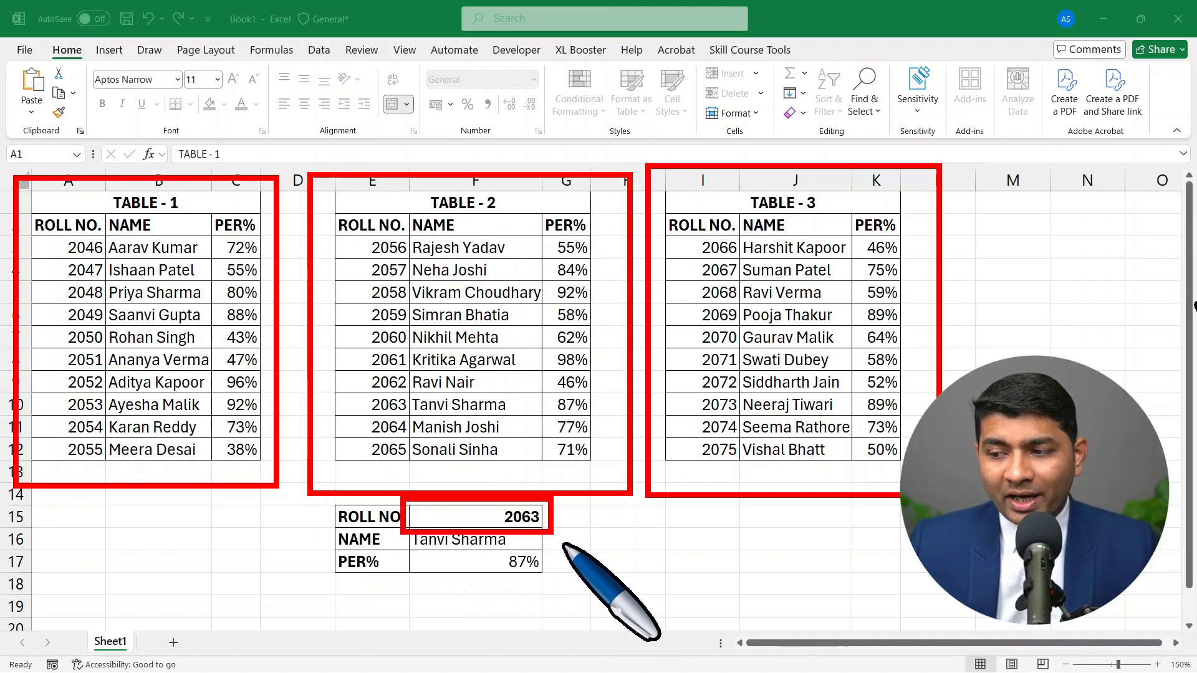
left_click_drag(555, 543, 675, 544)
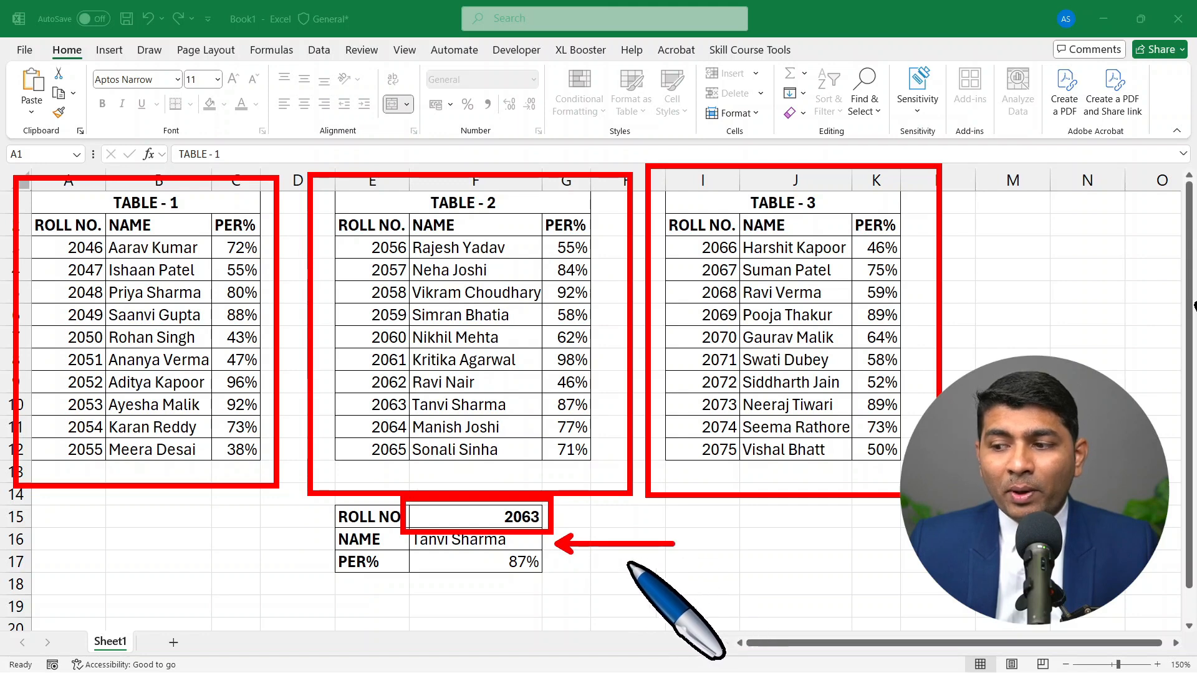
left_click_drag(551, 569, 677, 574)
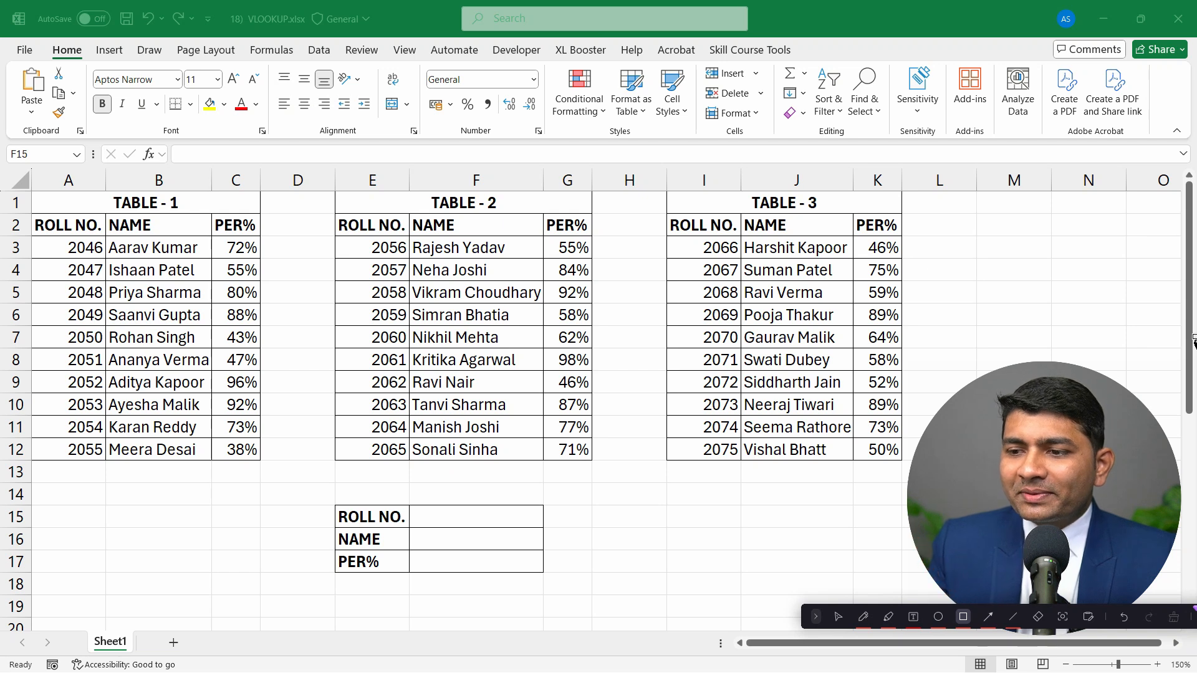
mouse_move(16, 181)
left_mouse_down()
mouse_move(278, 347)
mouse_move(279, 486)
left_mouse_up()
mouse_move(317, 180)
left_mouse_down()
mouse_move(569, 377)
mouse_move(614, 481)
left_mouse_up()
left_click_drag(643, 179, 922, 491)
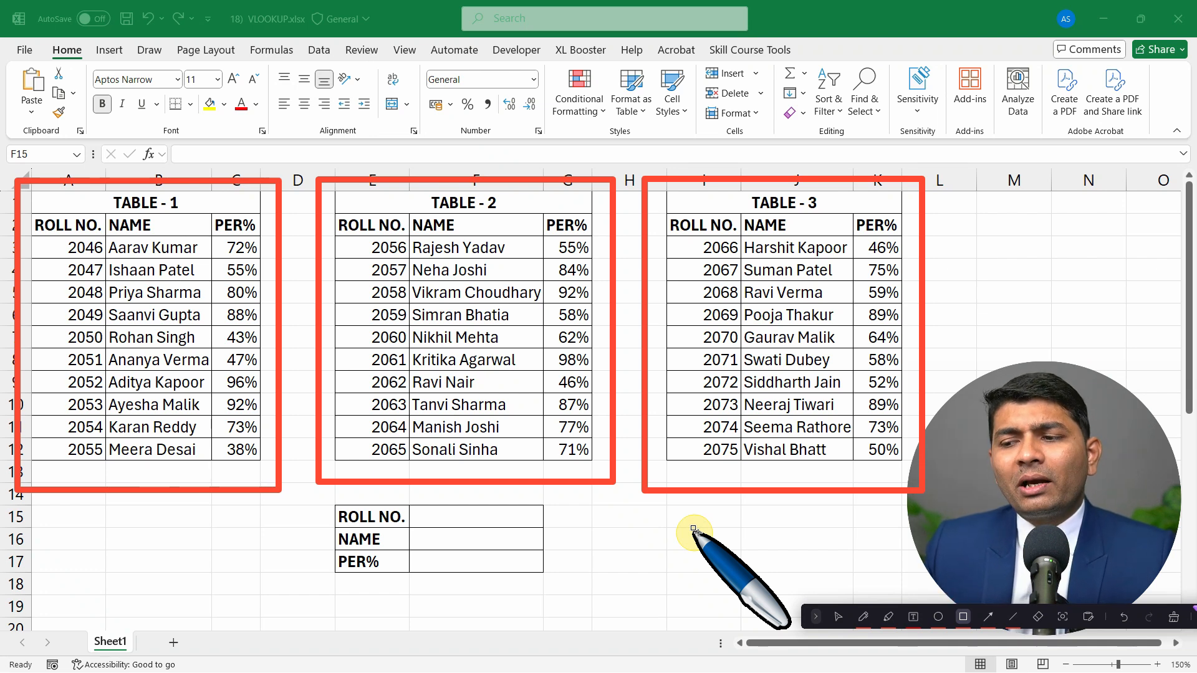
mouse_move(405, 500)
left_mouse_down()
mouse_move(494, 530)
mouse_move(548, 525)
left_mouse_up()
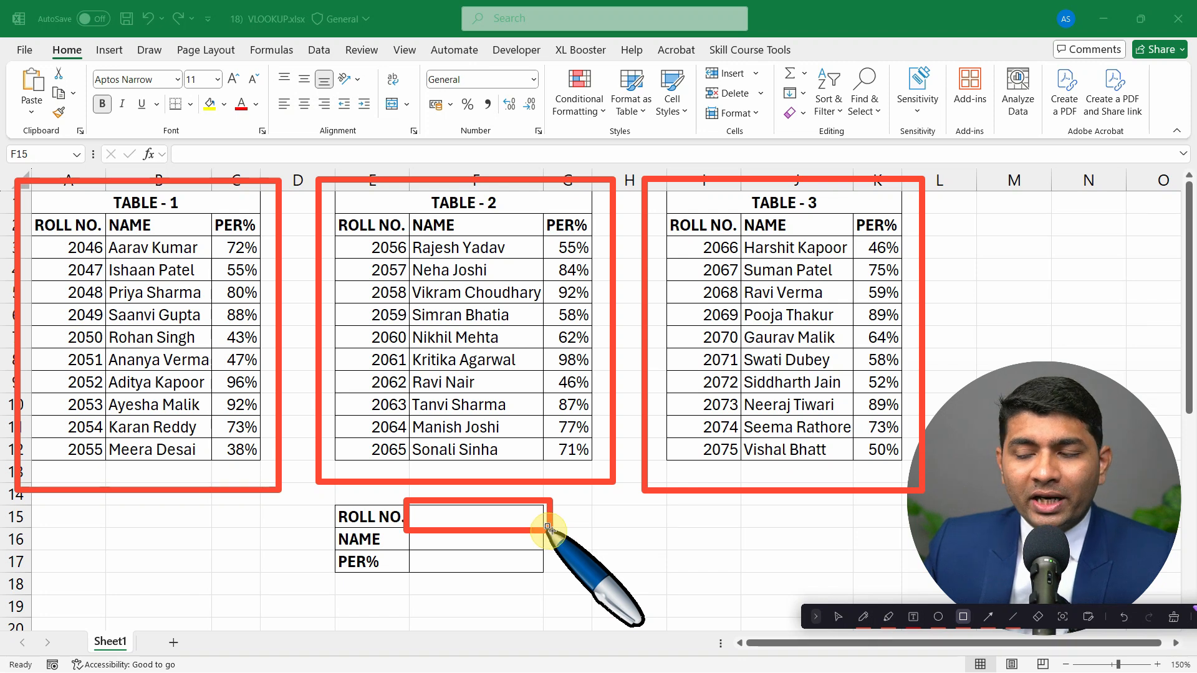
left_click(990, 618)
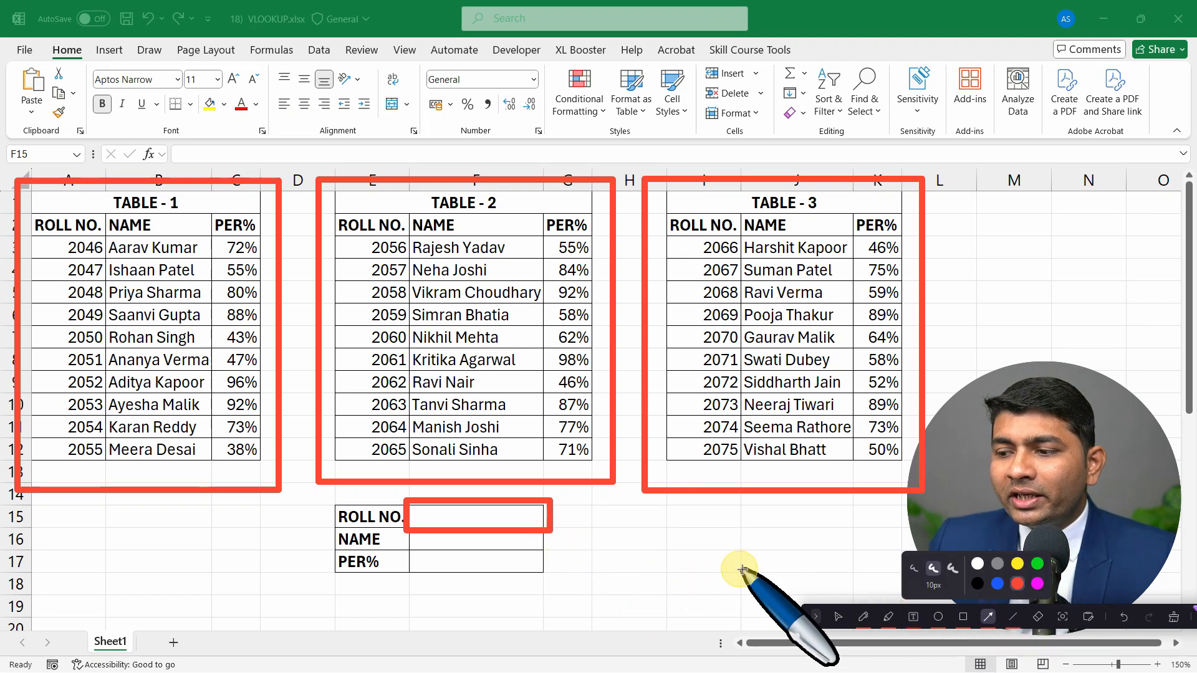
left_click_drag(643, 540, 562, 540)
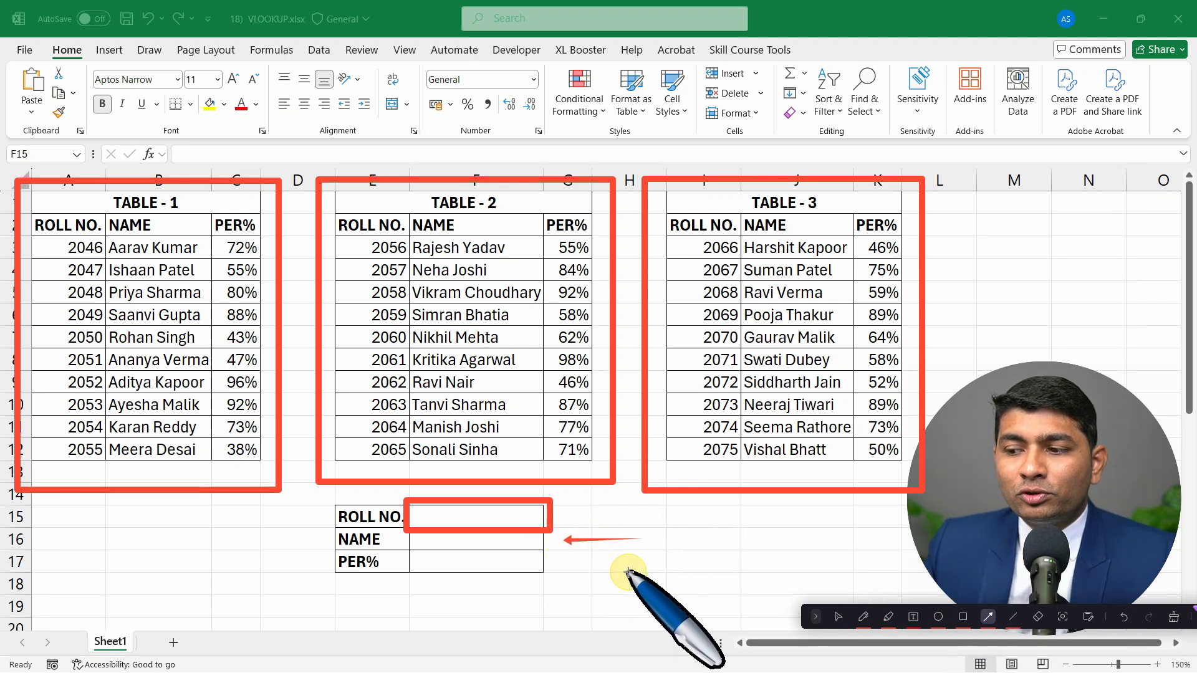
left_click_drag(630, 569, 564, 568)
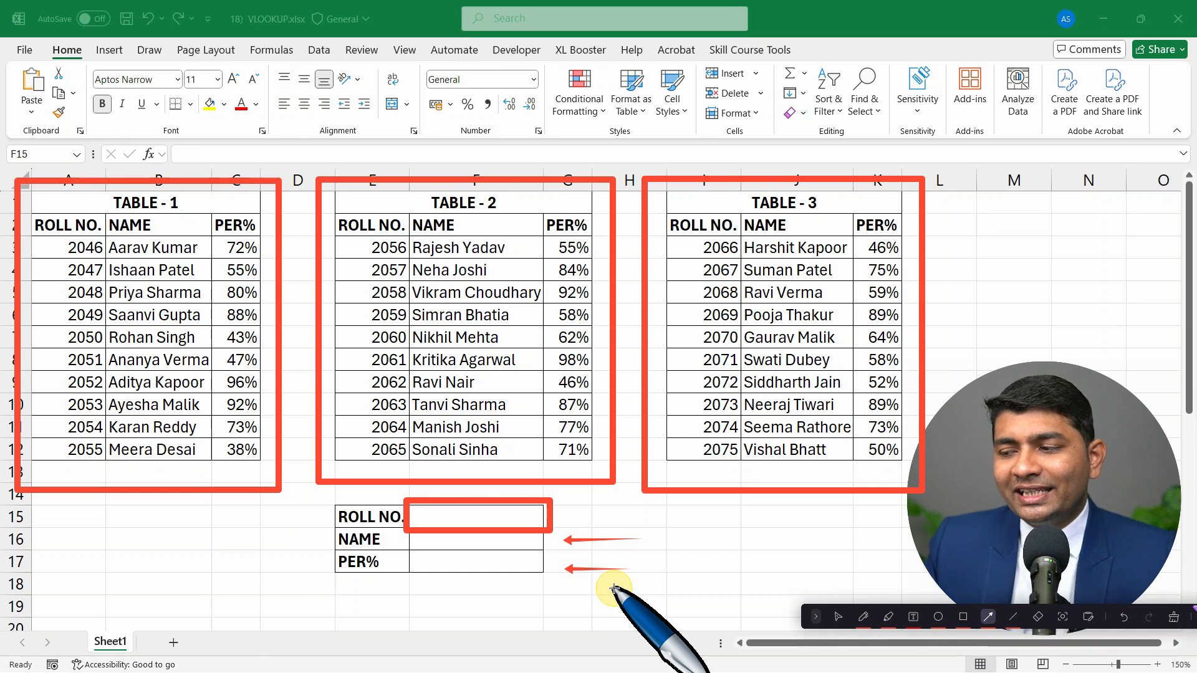
left_click(1162, 622)
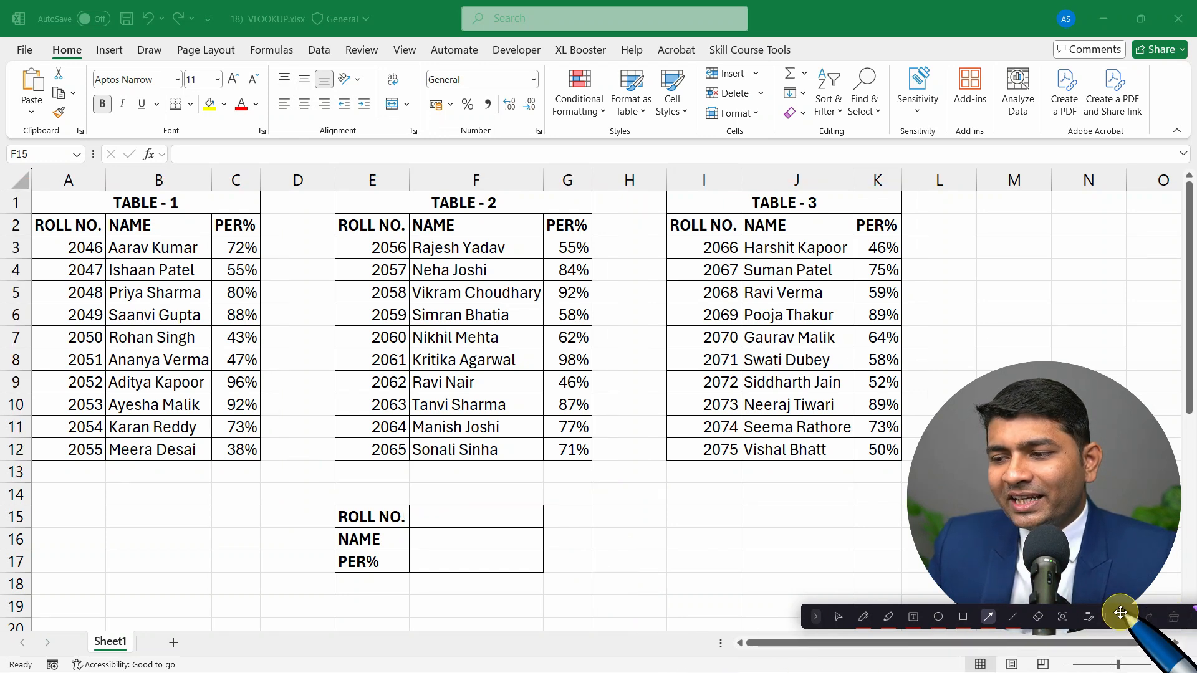
Step: Enter 2052 as the roll number in cell F15 of the lookup form
left_click(839, 617)
left_click(504, 518)
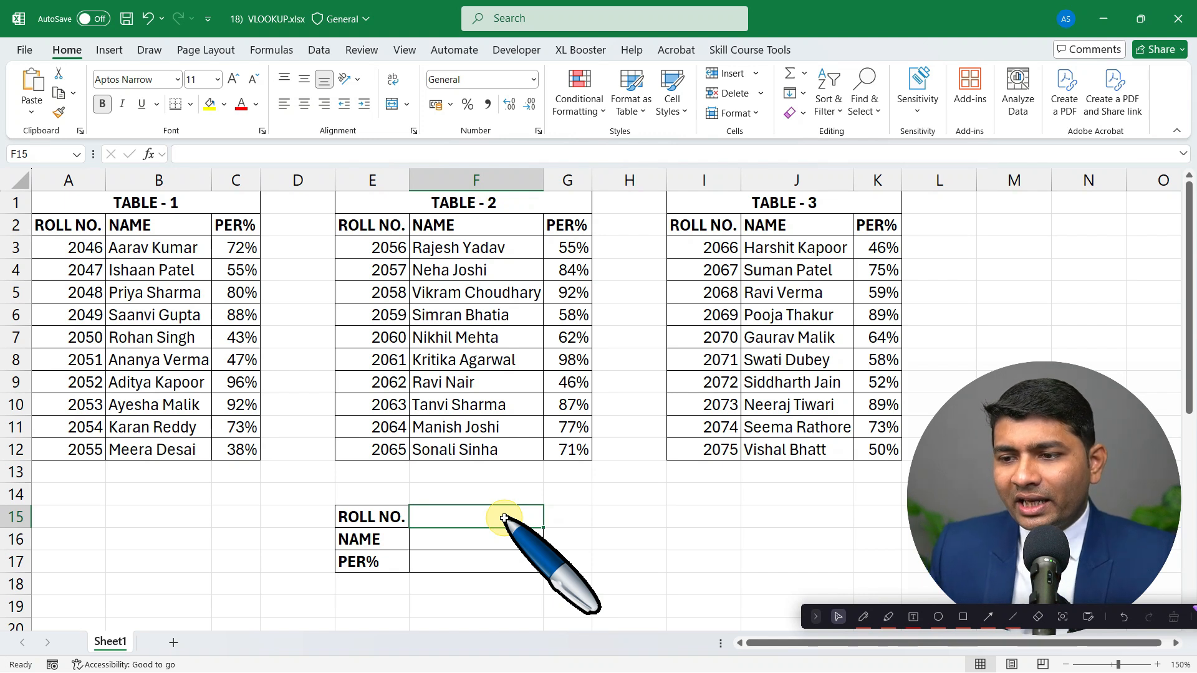
type("2052")
key("Return")
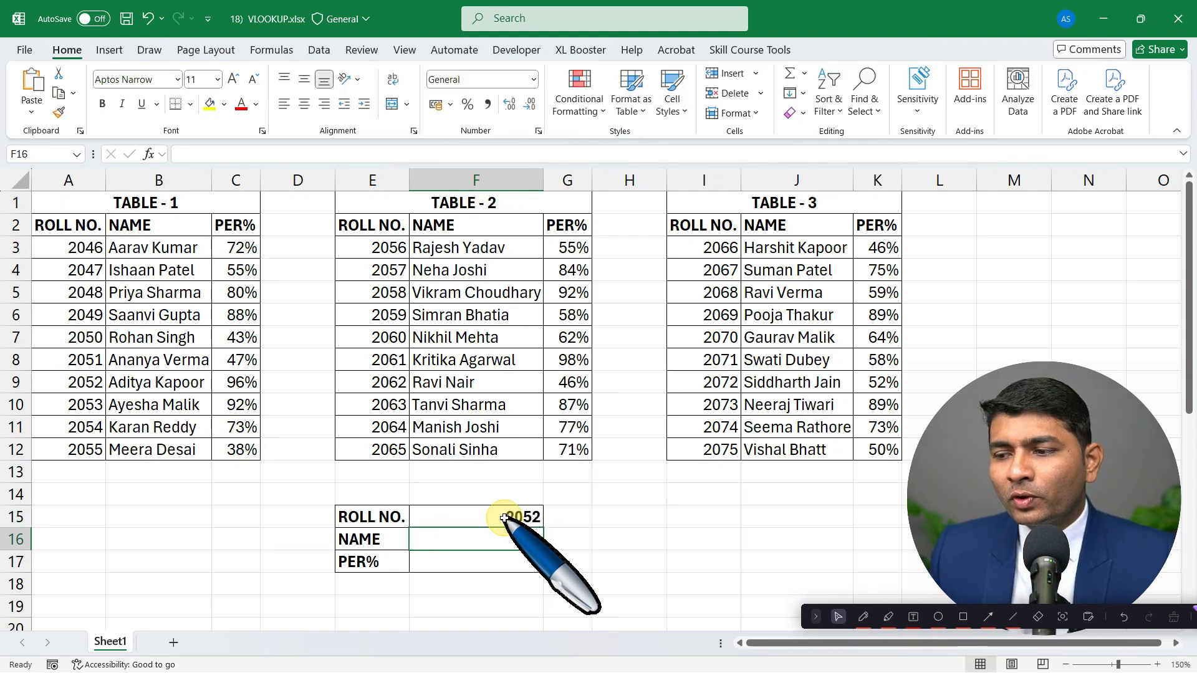
Step: Compare the roll number in F15 with its matching record in Table 1, cells A9:C9
left_click(505, 518)
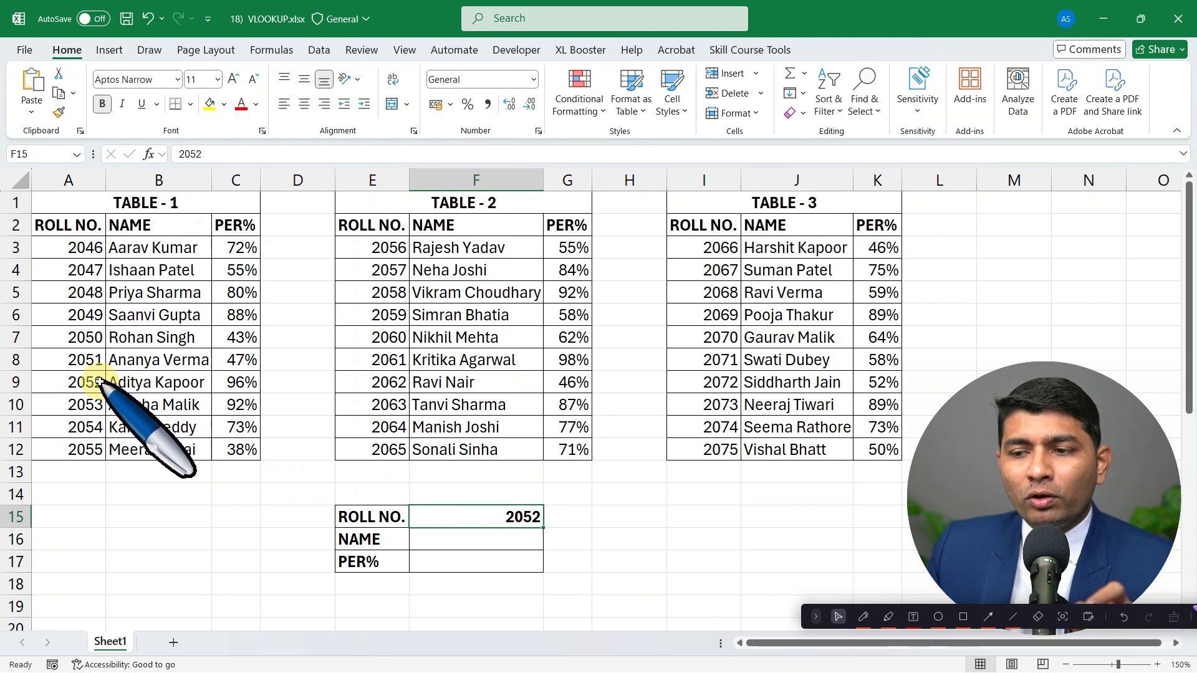
left_click_drag(82, 382, 236, 387)
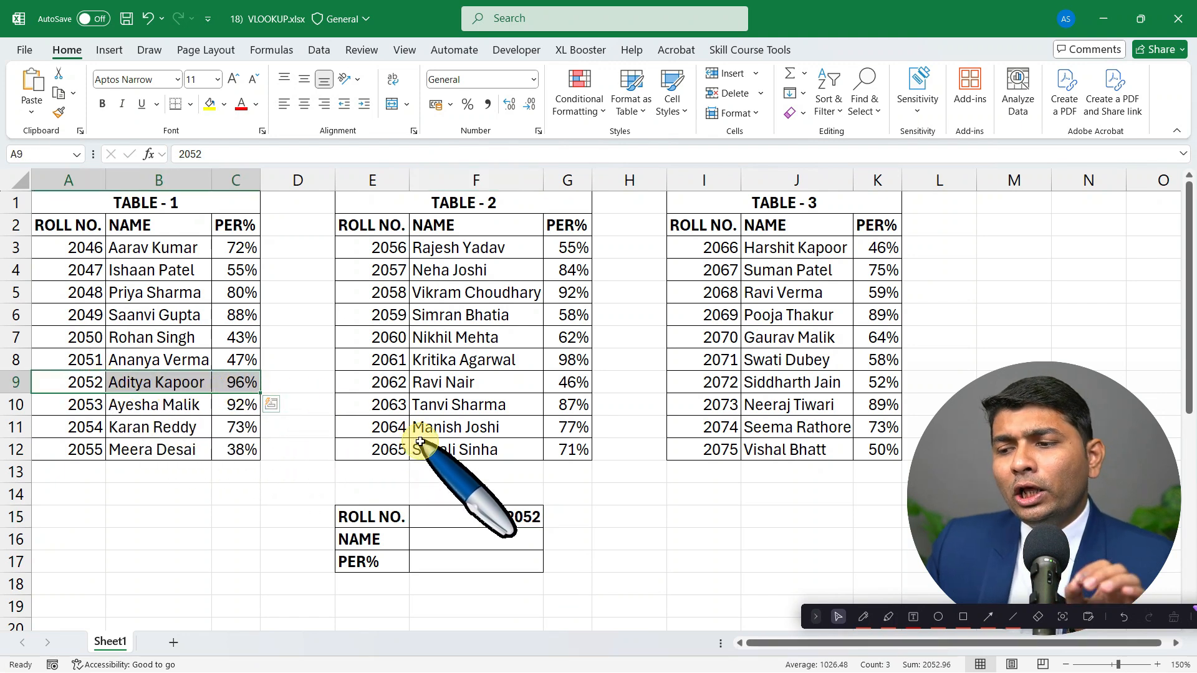
left_click(452, 487)
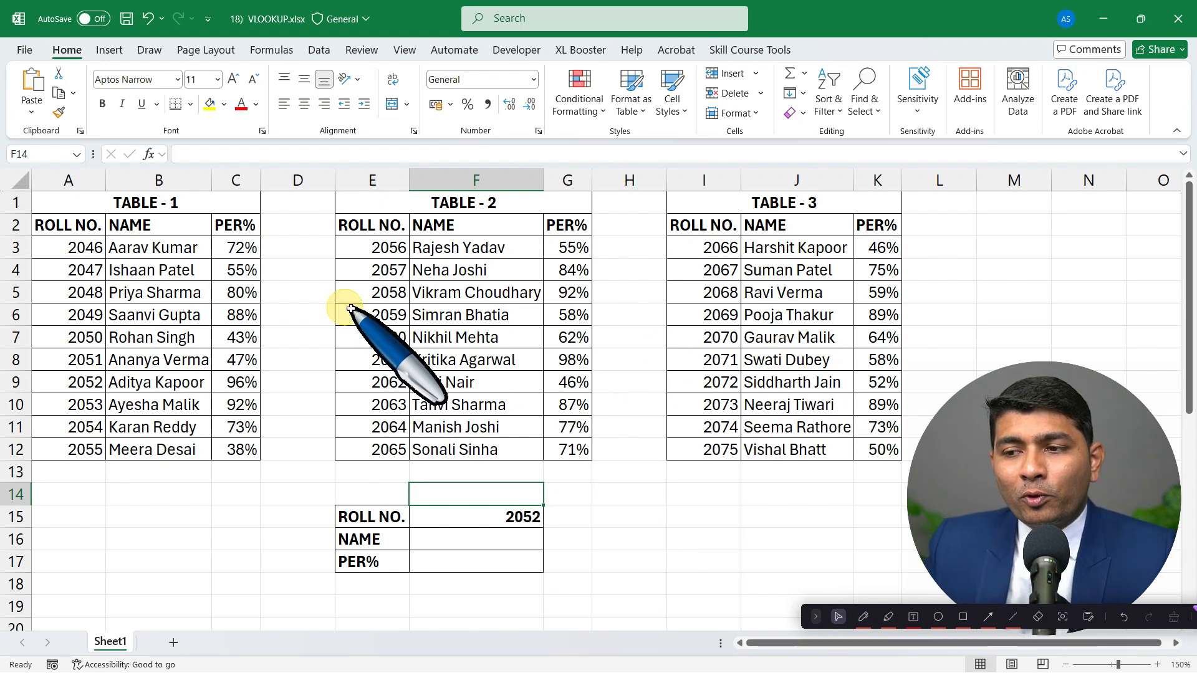
Step: Define the name TABLE_1 for Table 1's headers and data in A2:C12
left_click(153, 249)
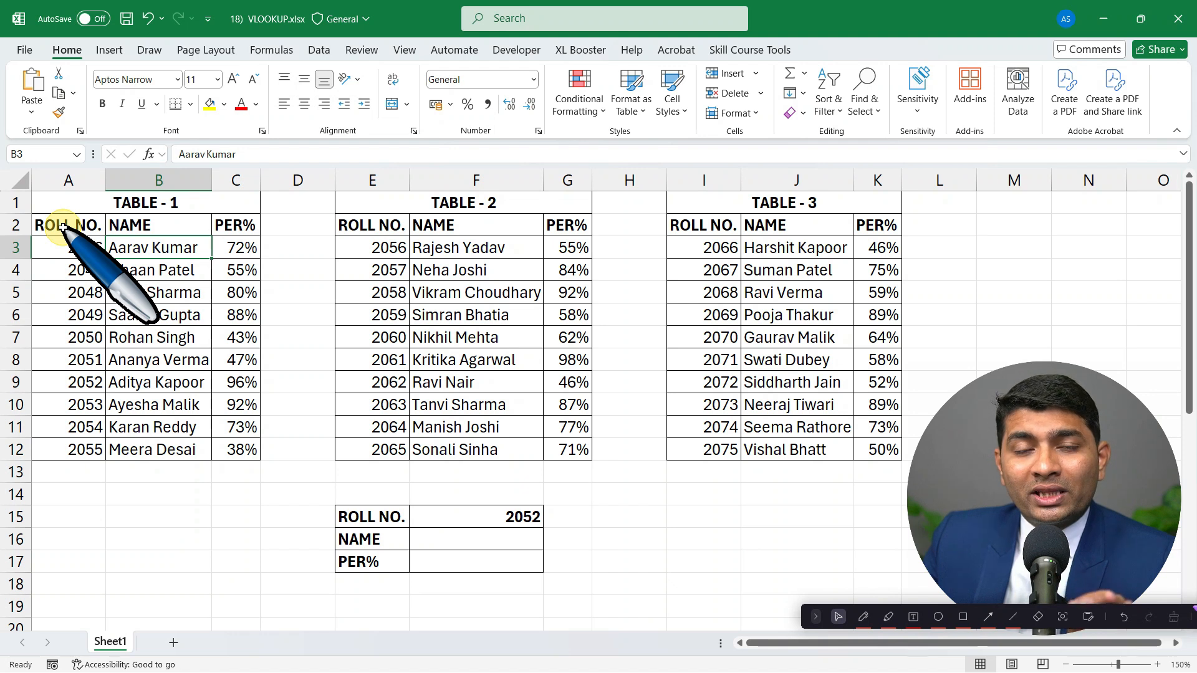
left_click_drag(65, 232, 232, 439)
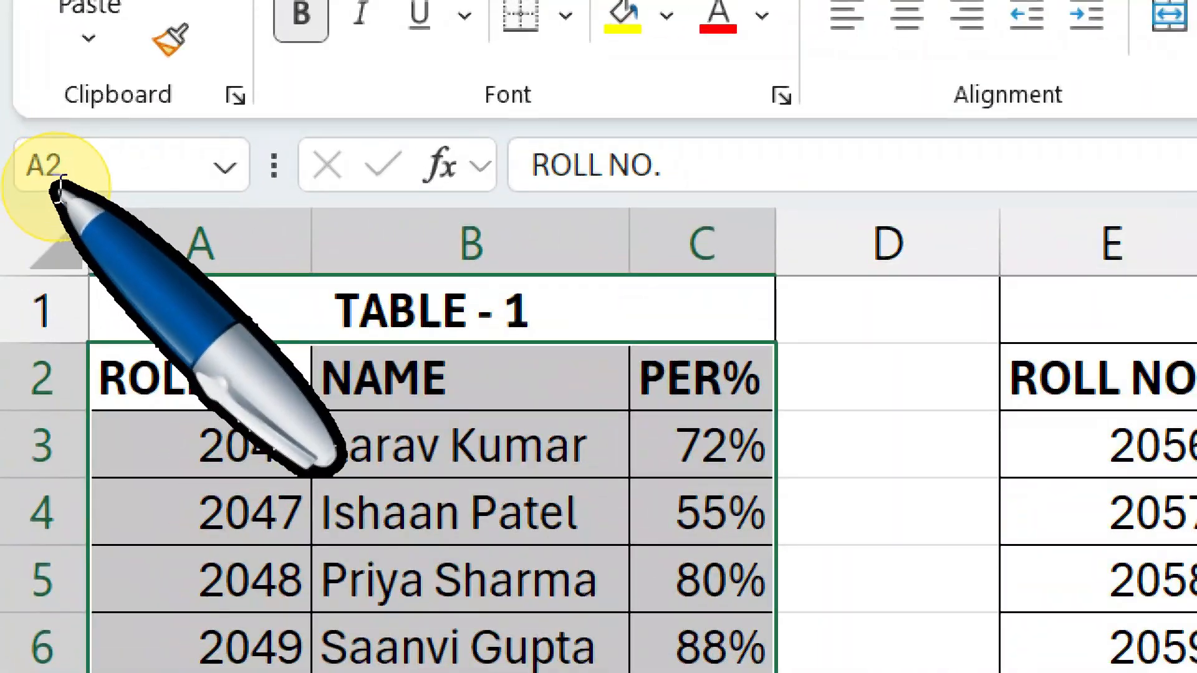
left_click(60, 184)
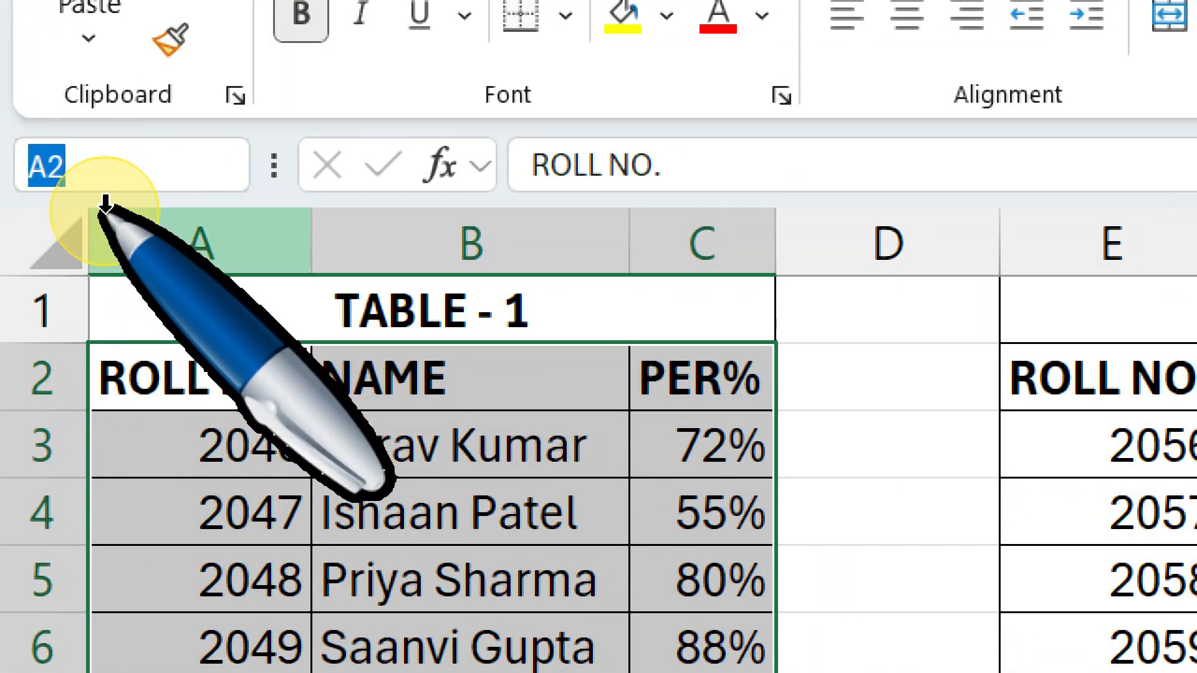
type("1")
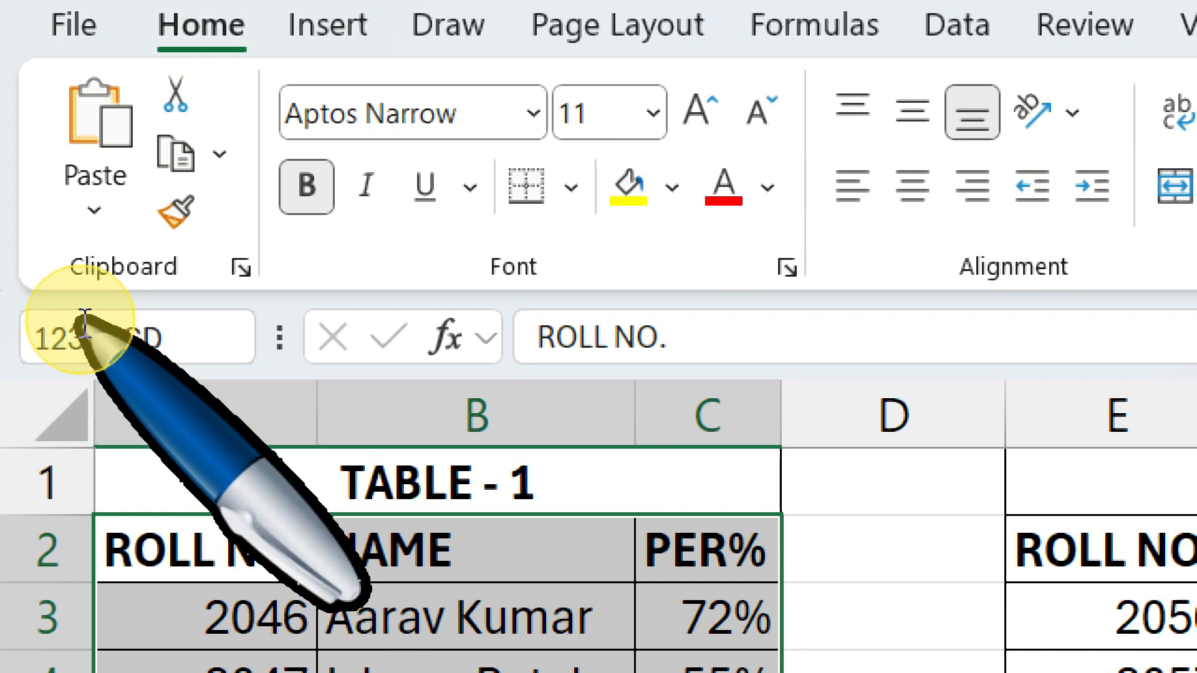
type("23ABCD")
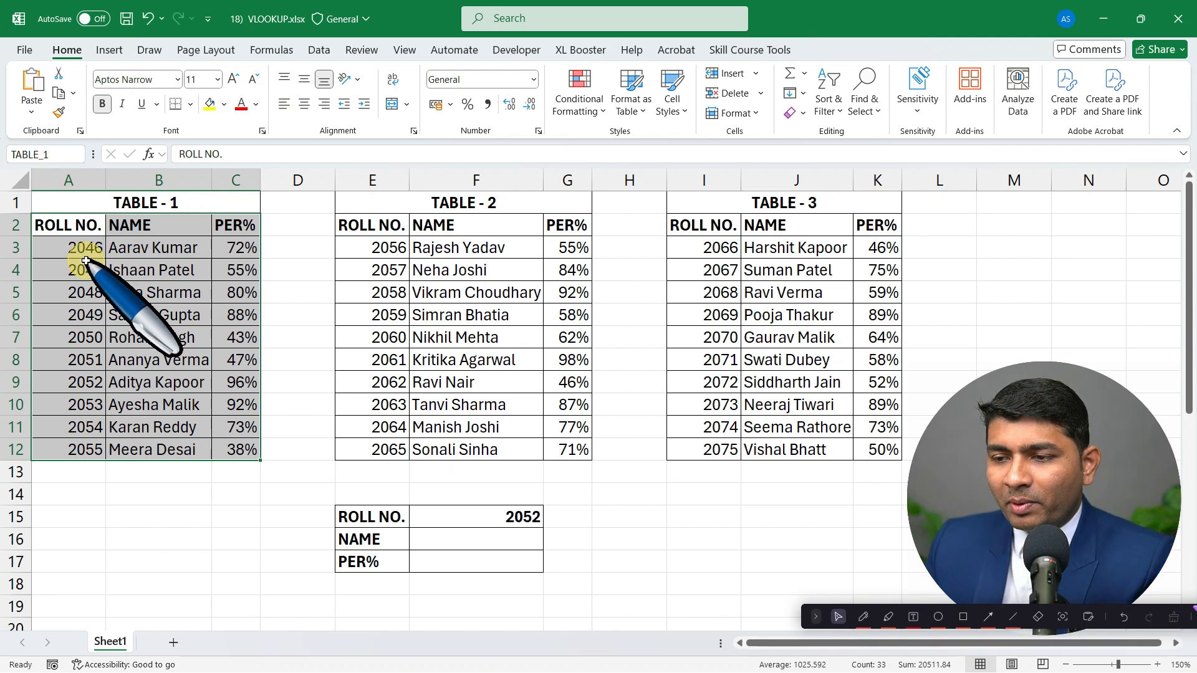
Step: Define the name TABLE_2 for Table 2's range E2:G12 and TABLE_3 for Table 3's range I2:K12
left_click_drag(374, 234, 558, 442)
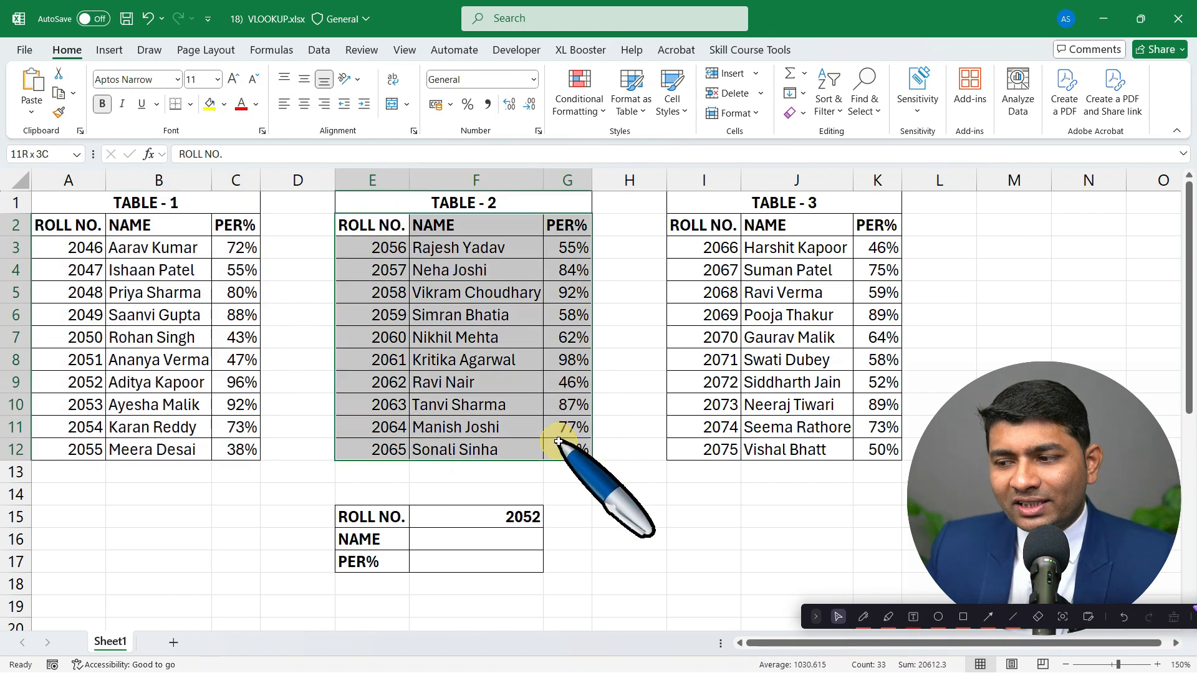
left_click(38, 154)
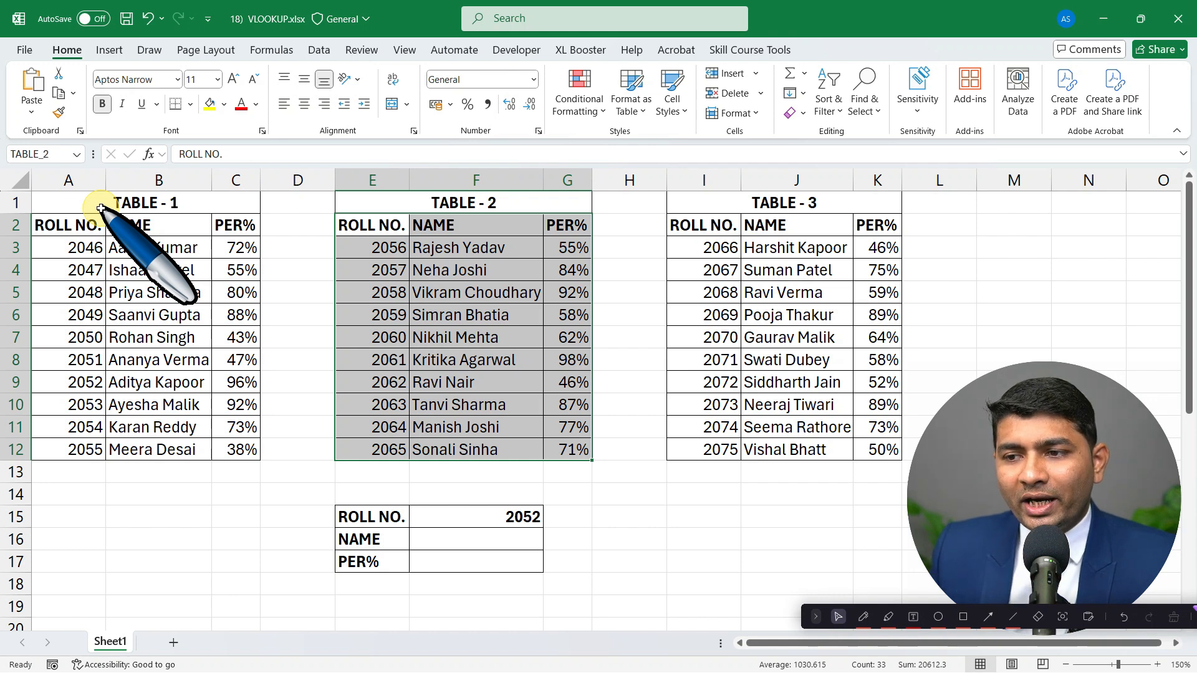
left_click_drag(690, 225, 867, 447)
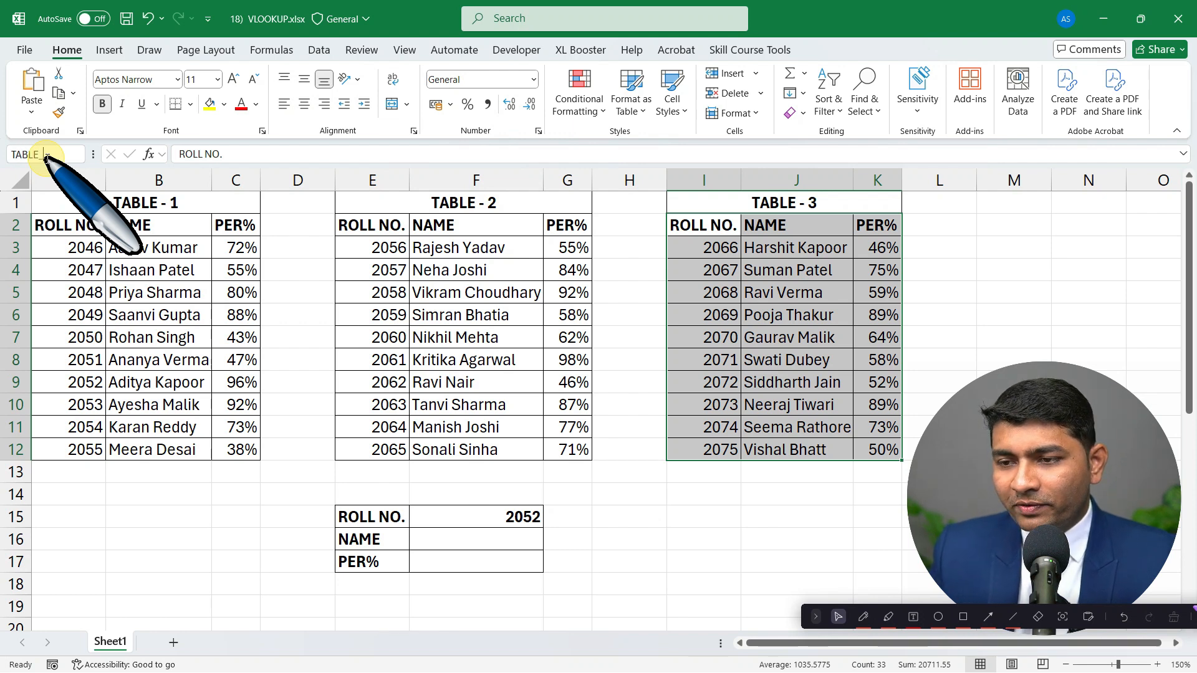
key("Return")
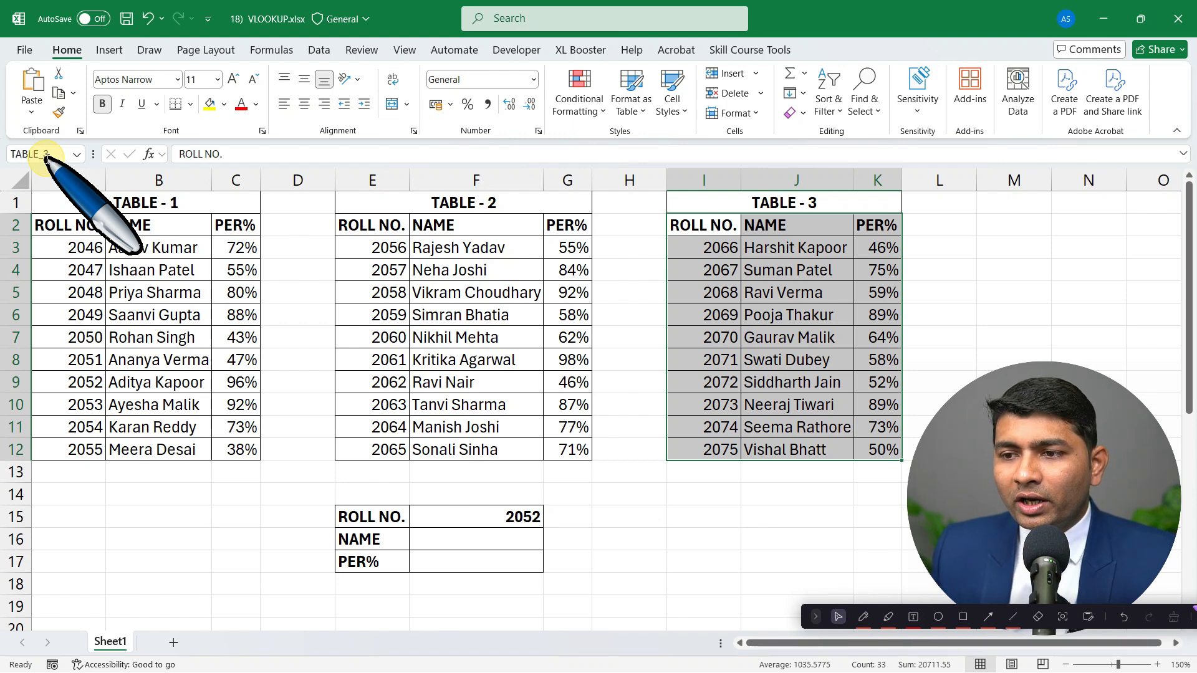
left_click(328, 290)
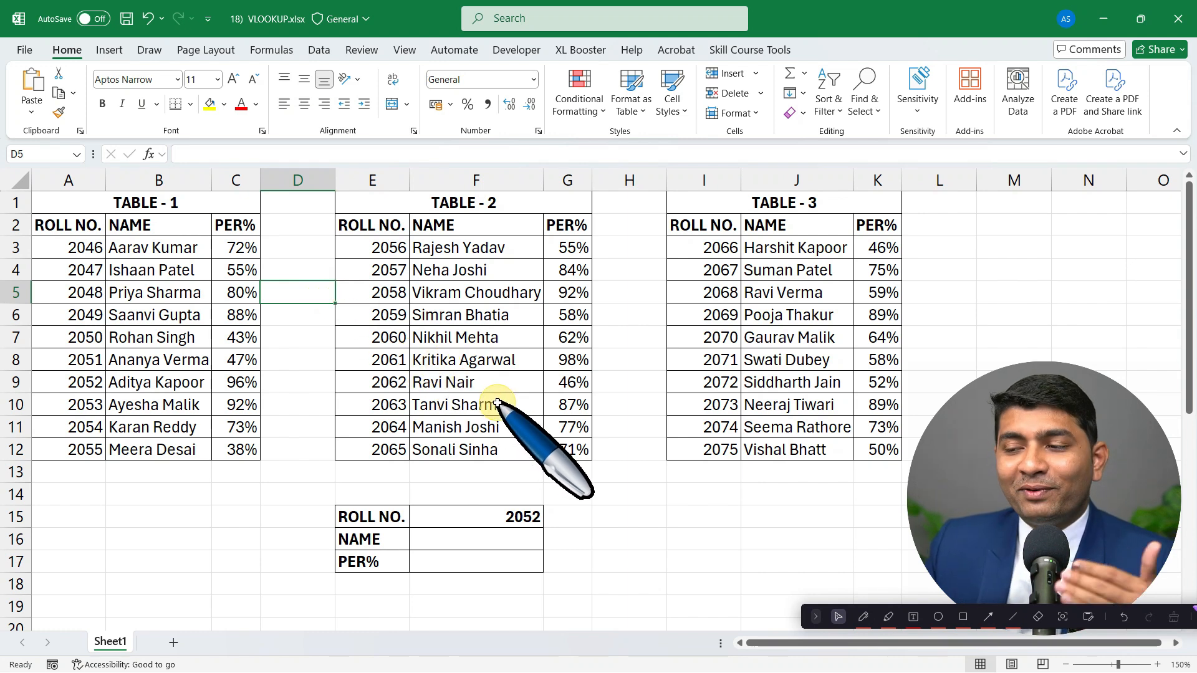
Step: Start an IF formula in cell E21 below the lookup form, with the logical test F15<=2055
scroll(497, 404, "down", 2)
left_click(426, 480)
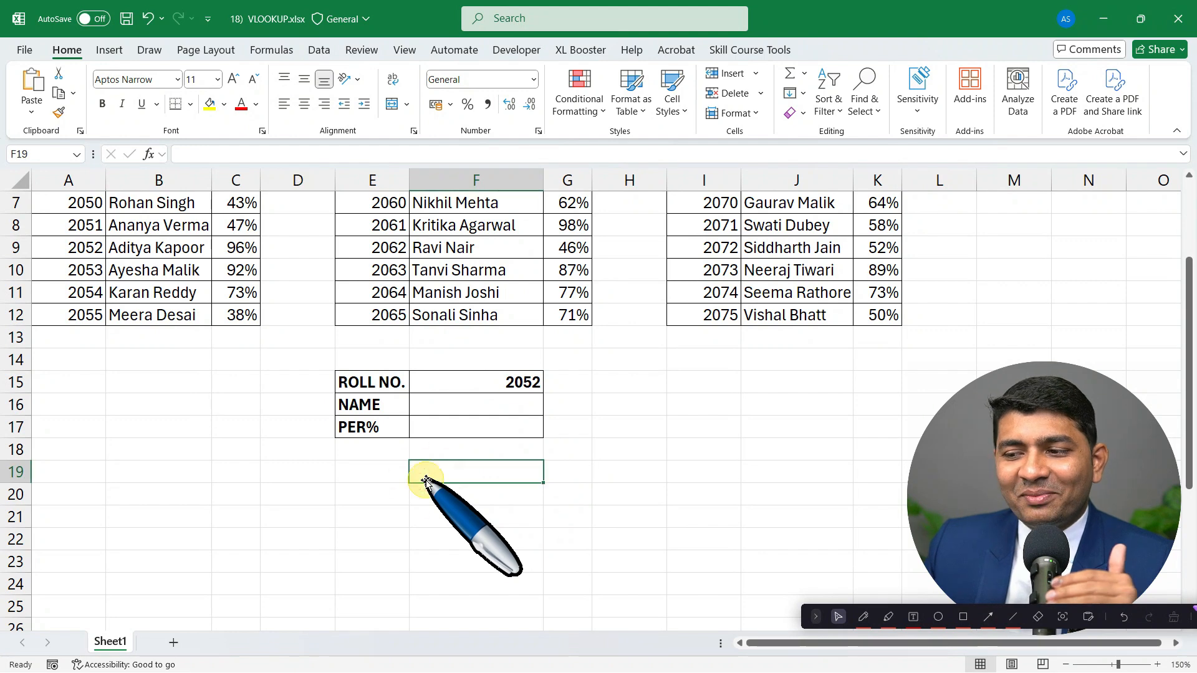
scroll(426, 479, "down", 1)
left_click(387, 459)
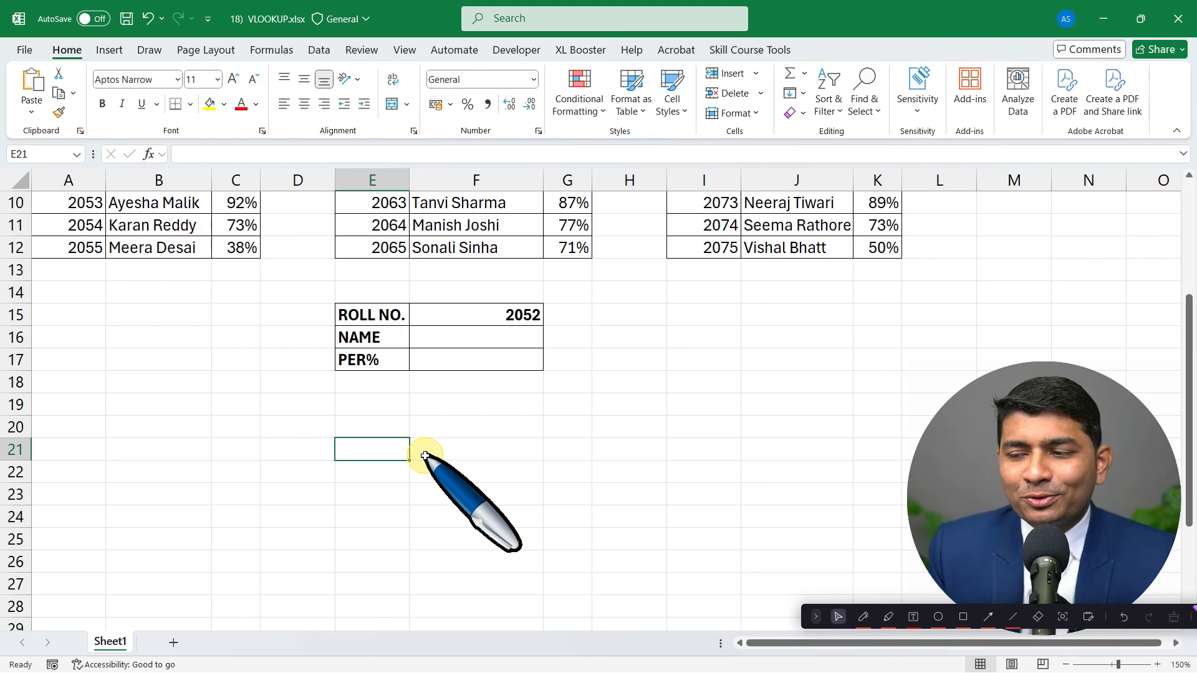
type("=IF")
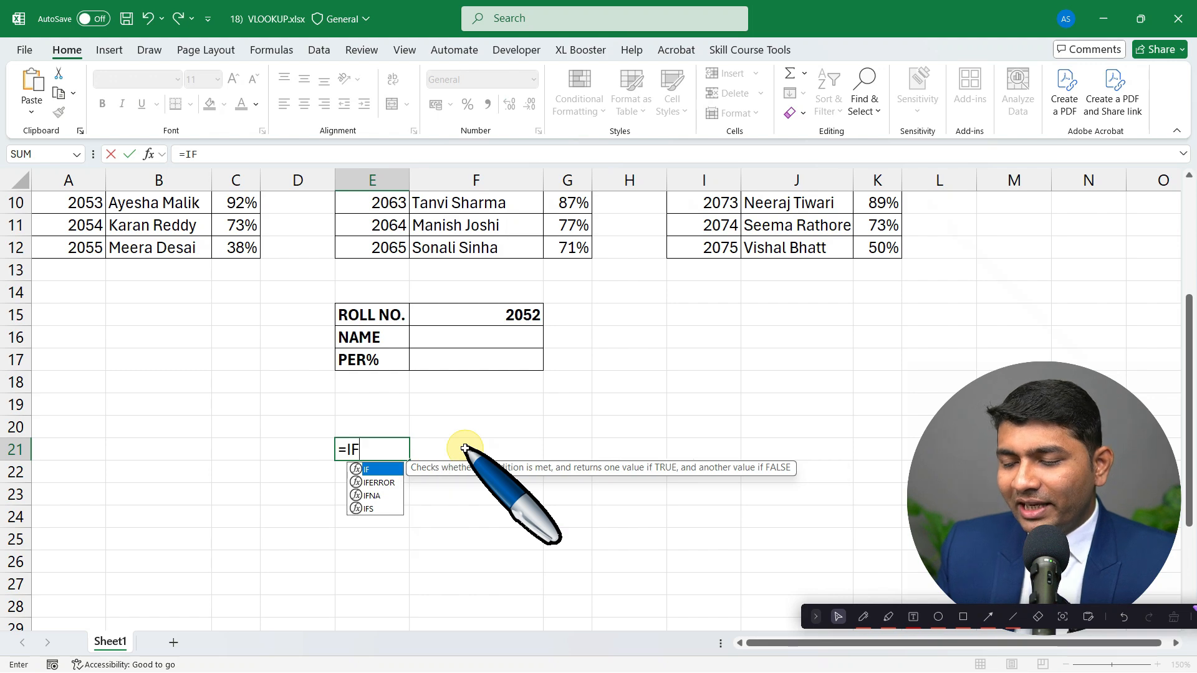
type("(")
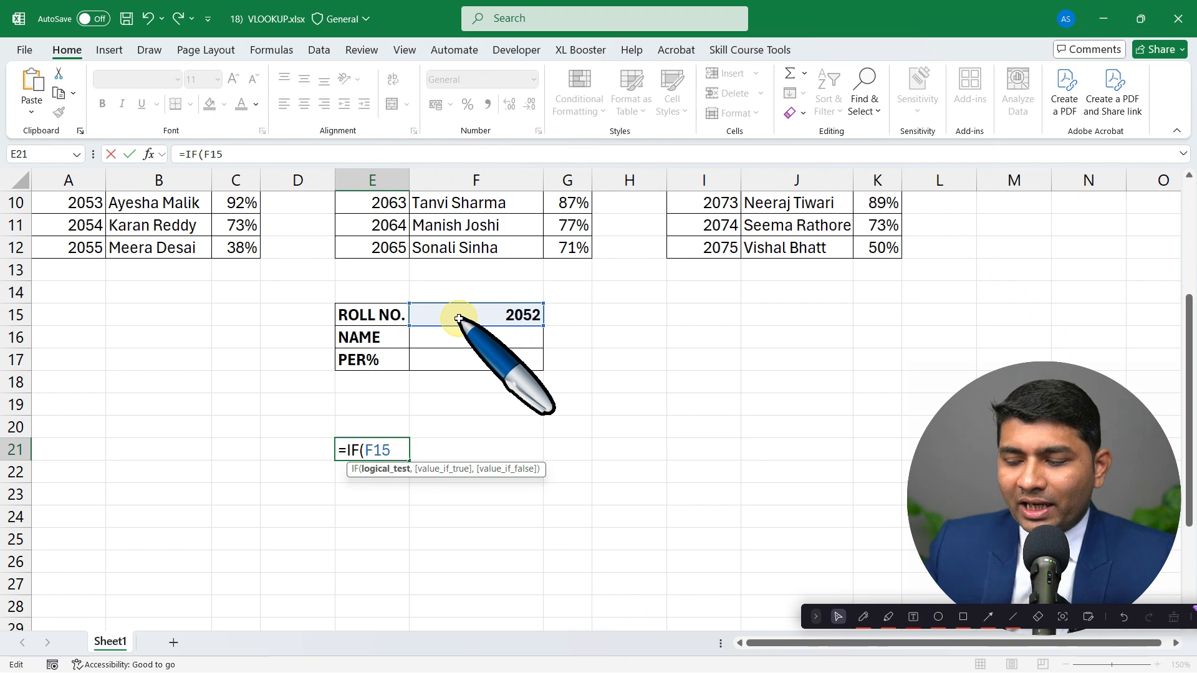
type("<")
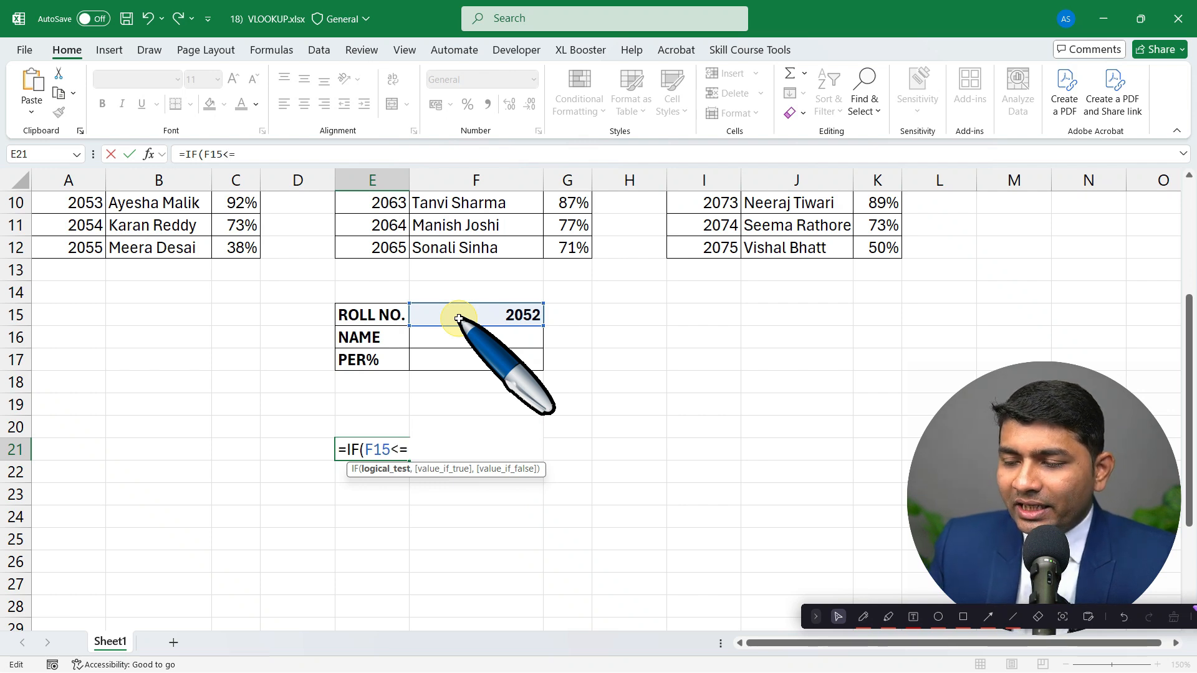
type("=")
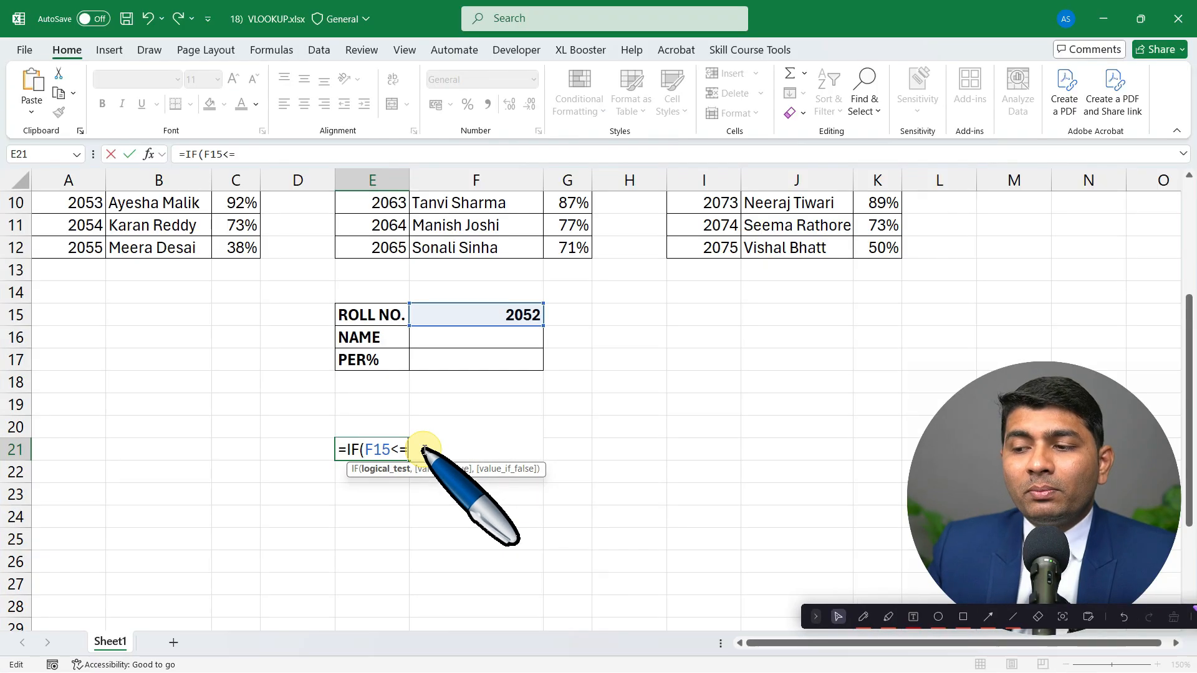
scroll(181, 320, "up", 3)
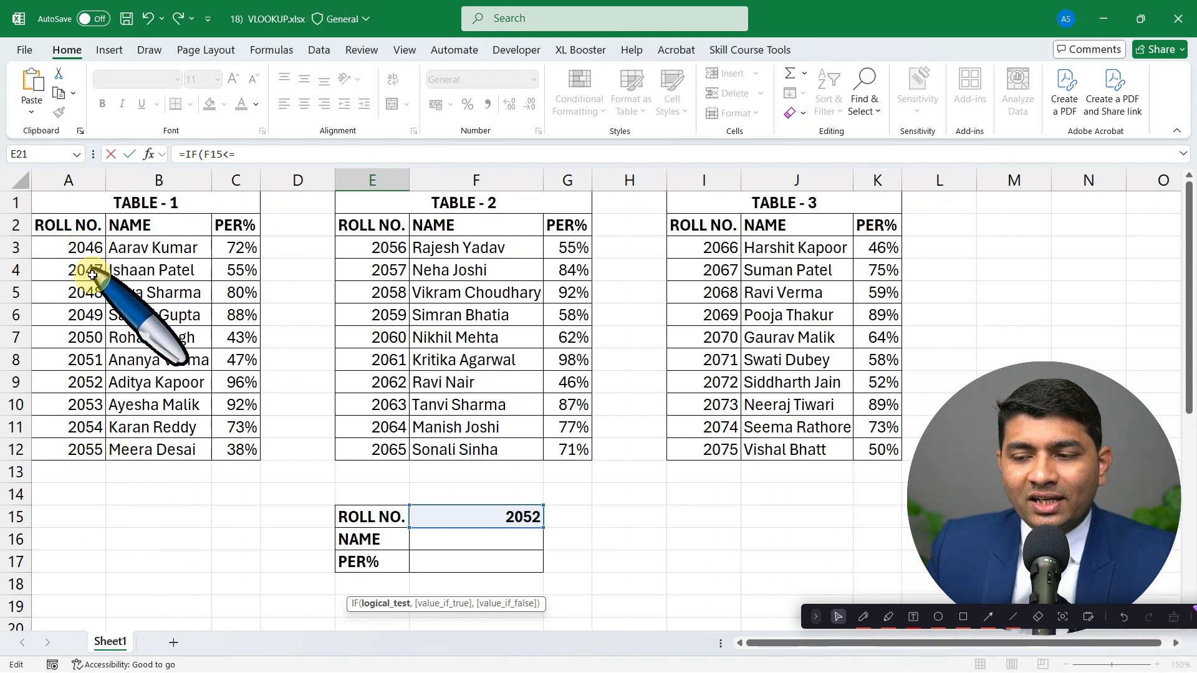
scroll(396, 499, "down", 3)
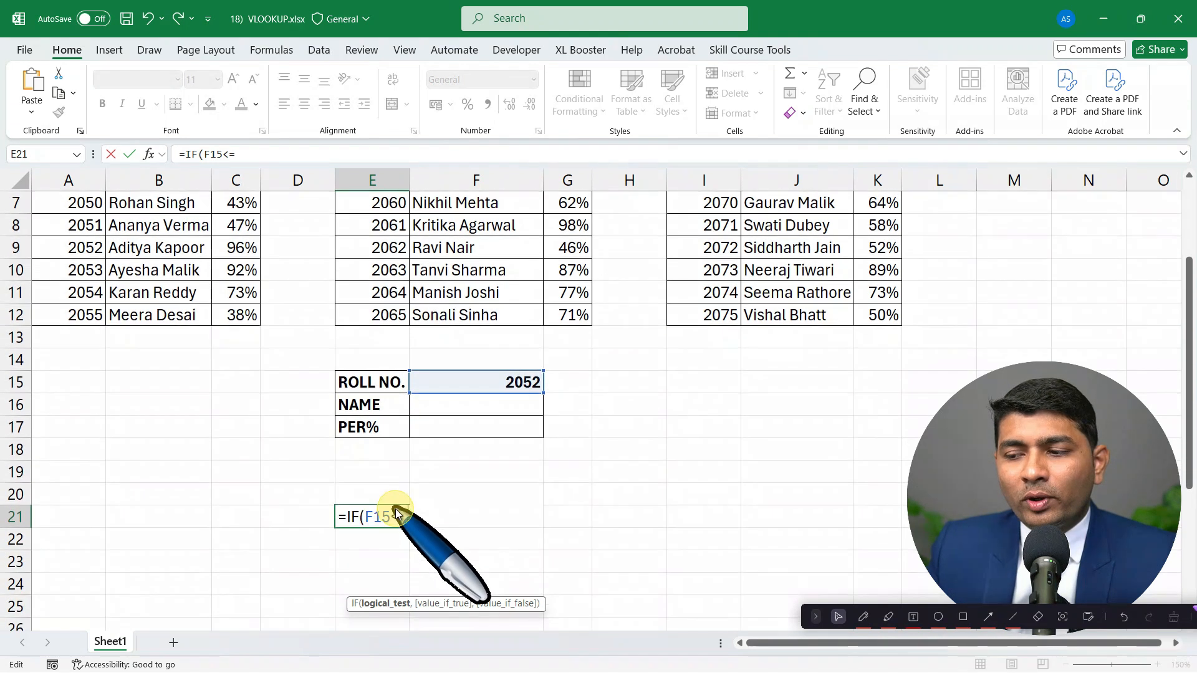
type("2055")
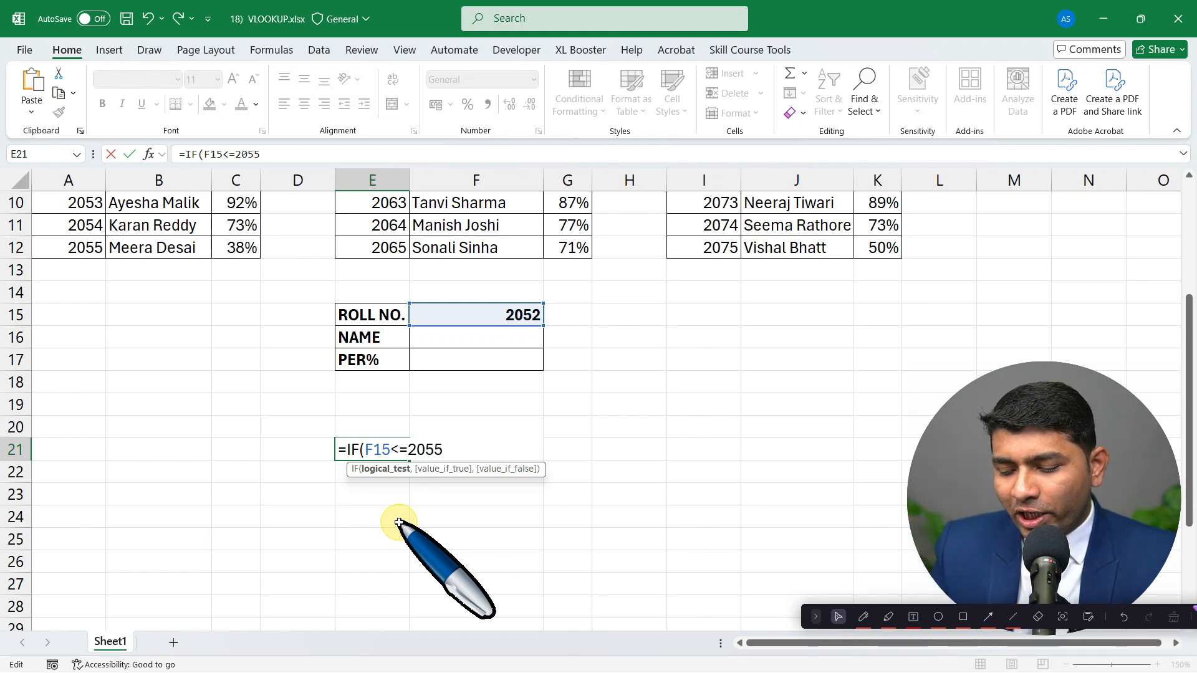
type(",")
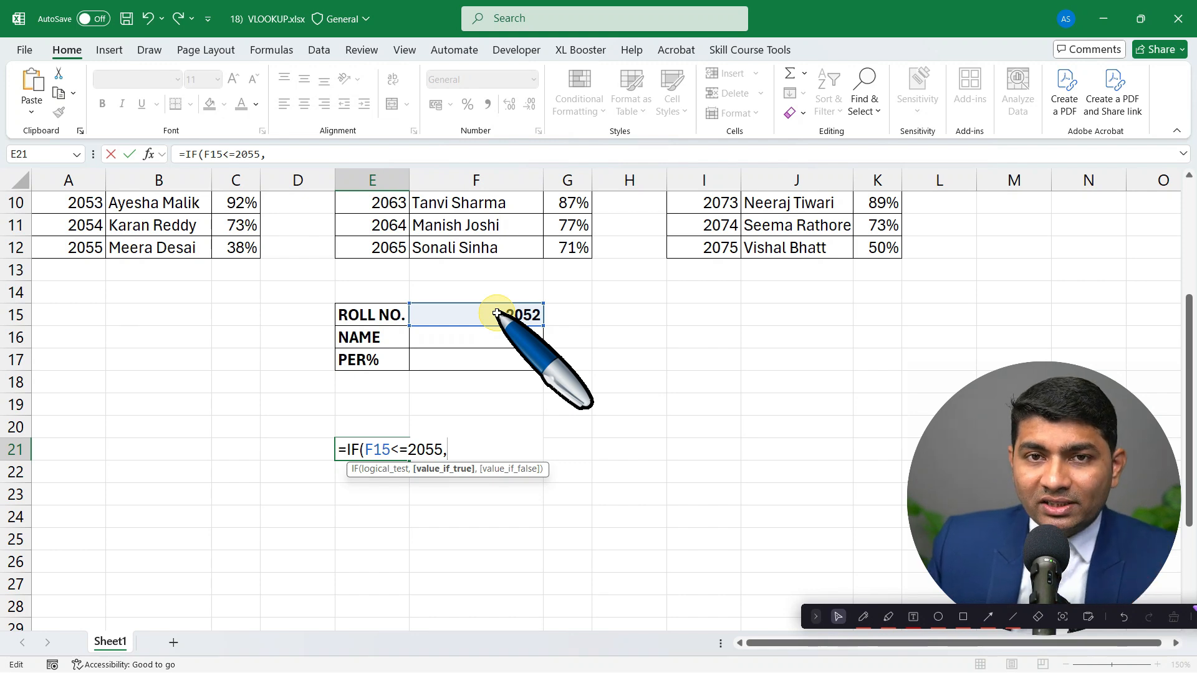
Step: Use the named range TABLE_1 as the IF formula's value if true
type("TAB")
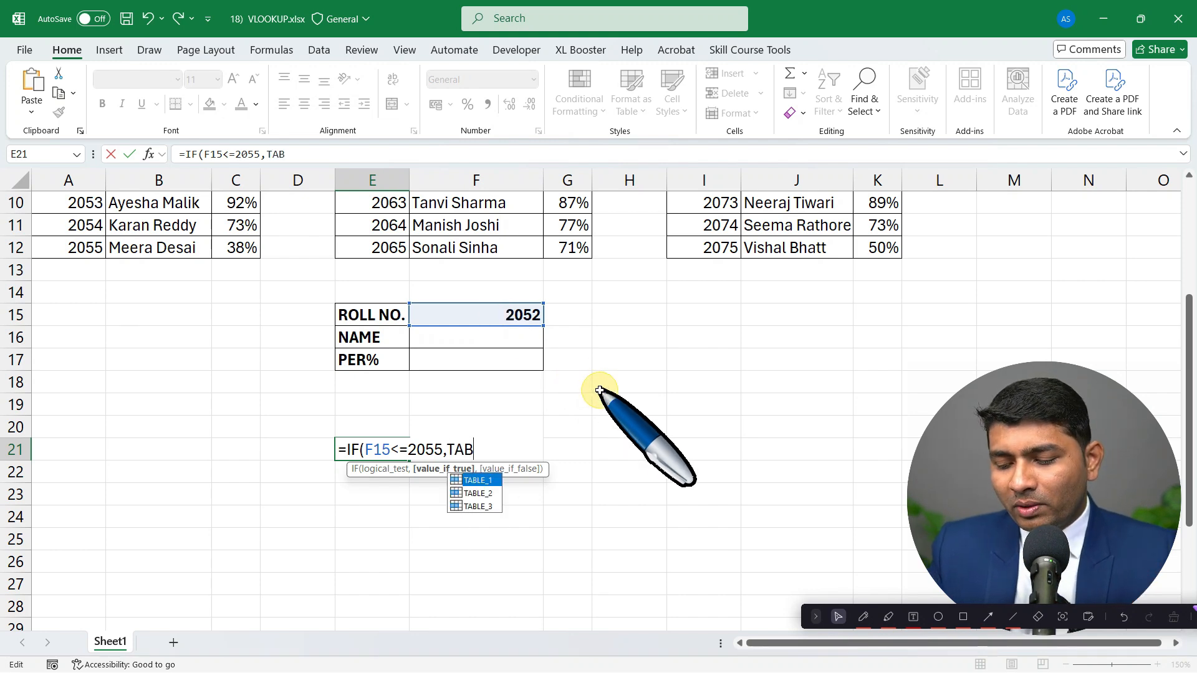
type("L")
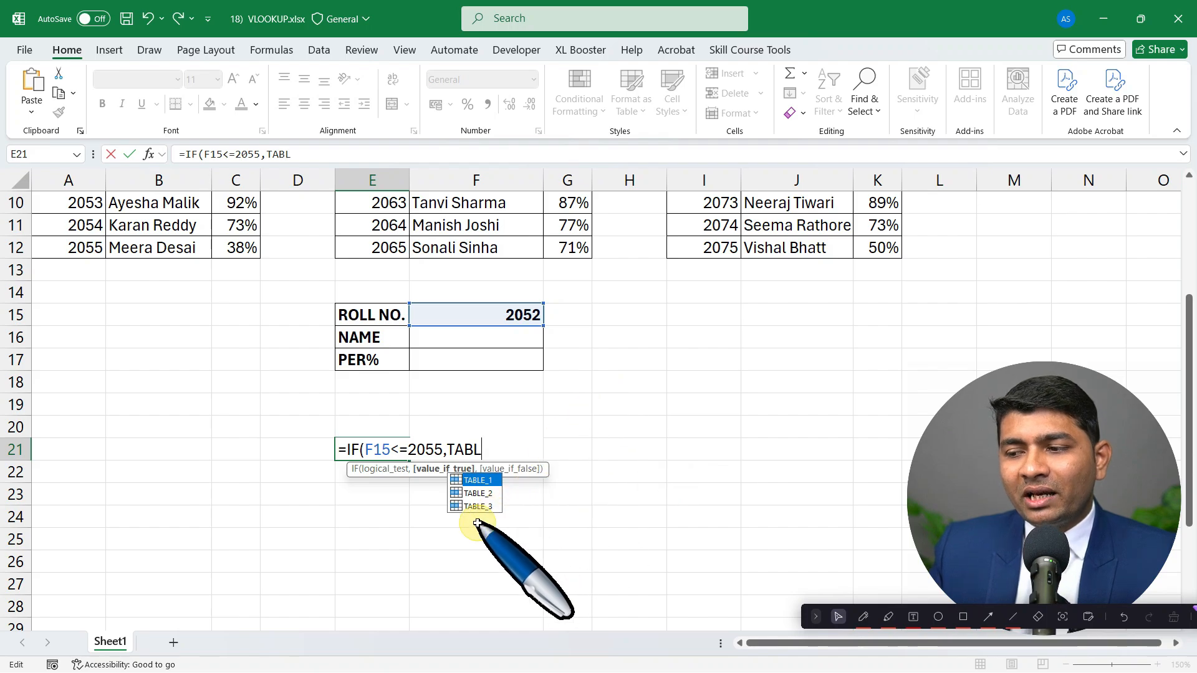
key("Escape")
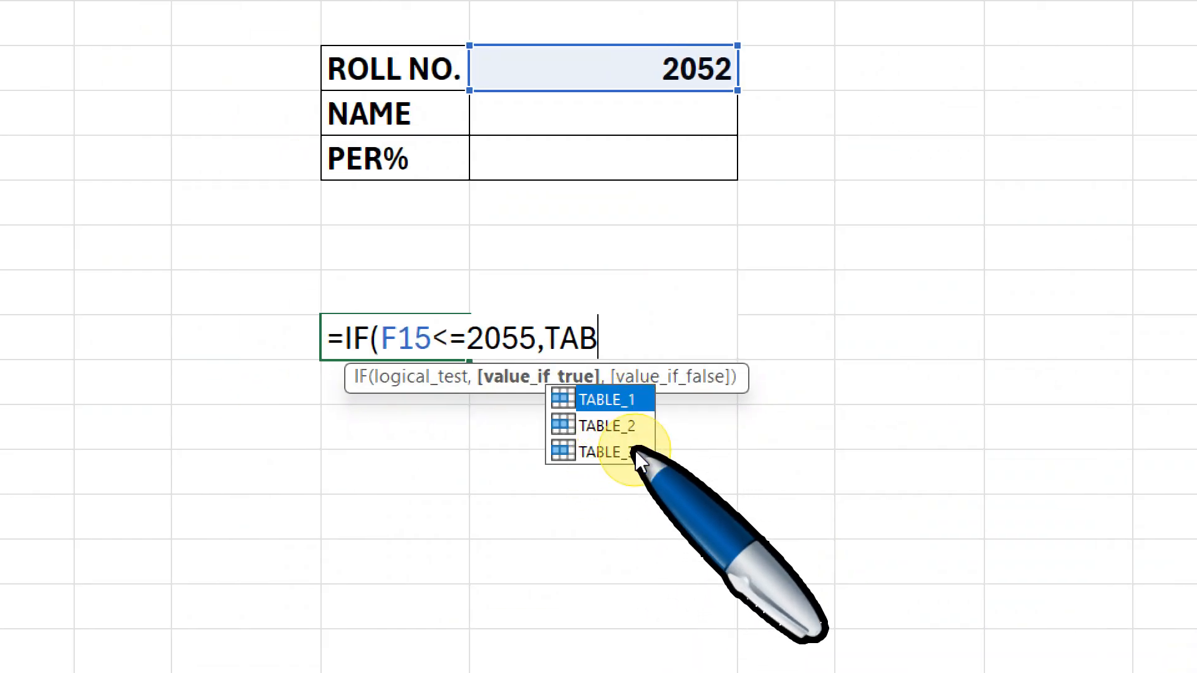
key("Down")
key("Down")
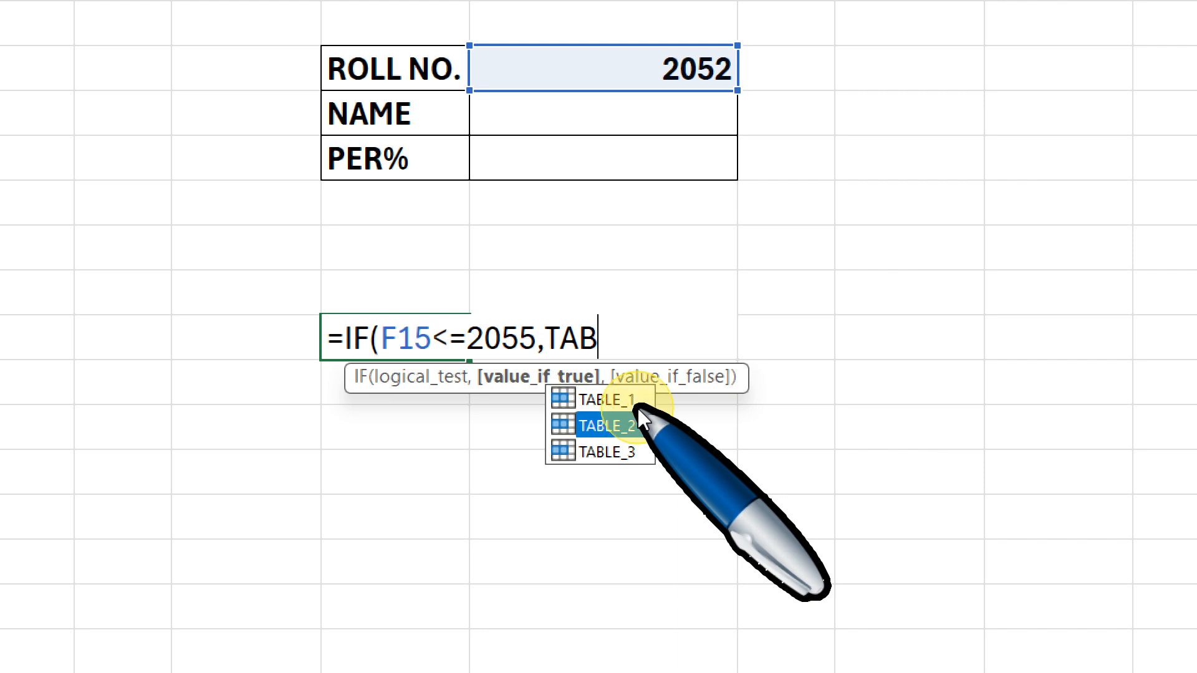
key("Up")
key("Up")
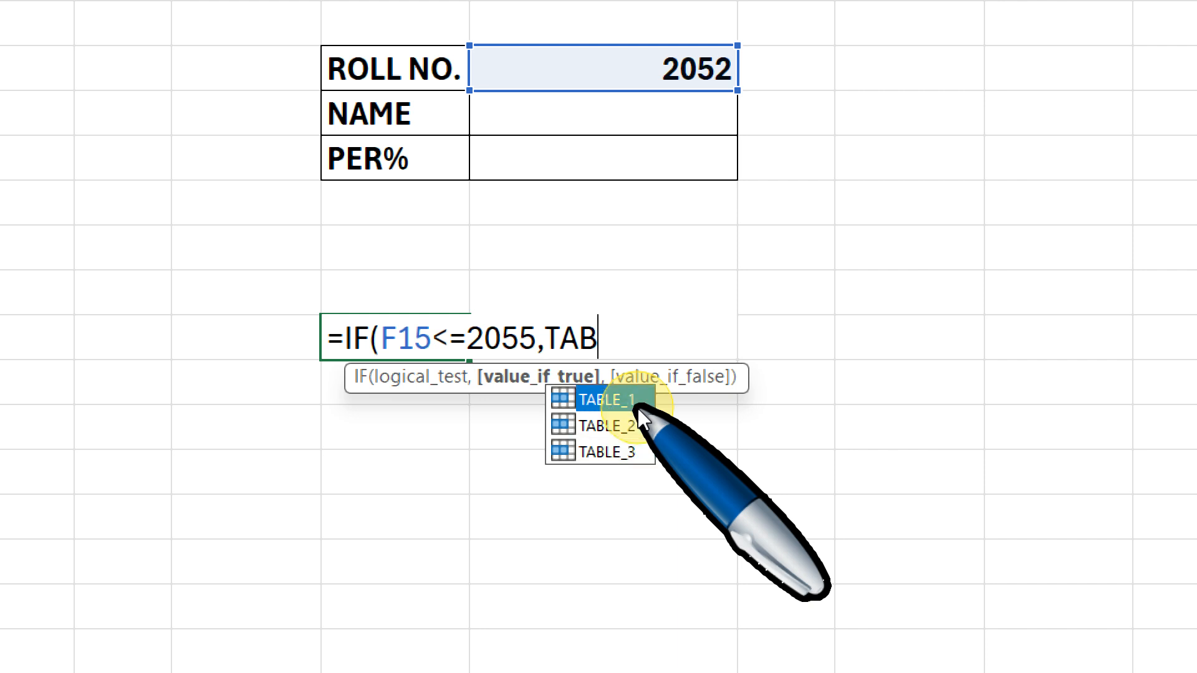
key("Tab")
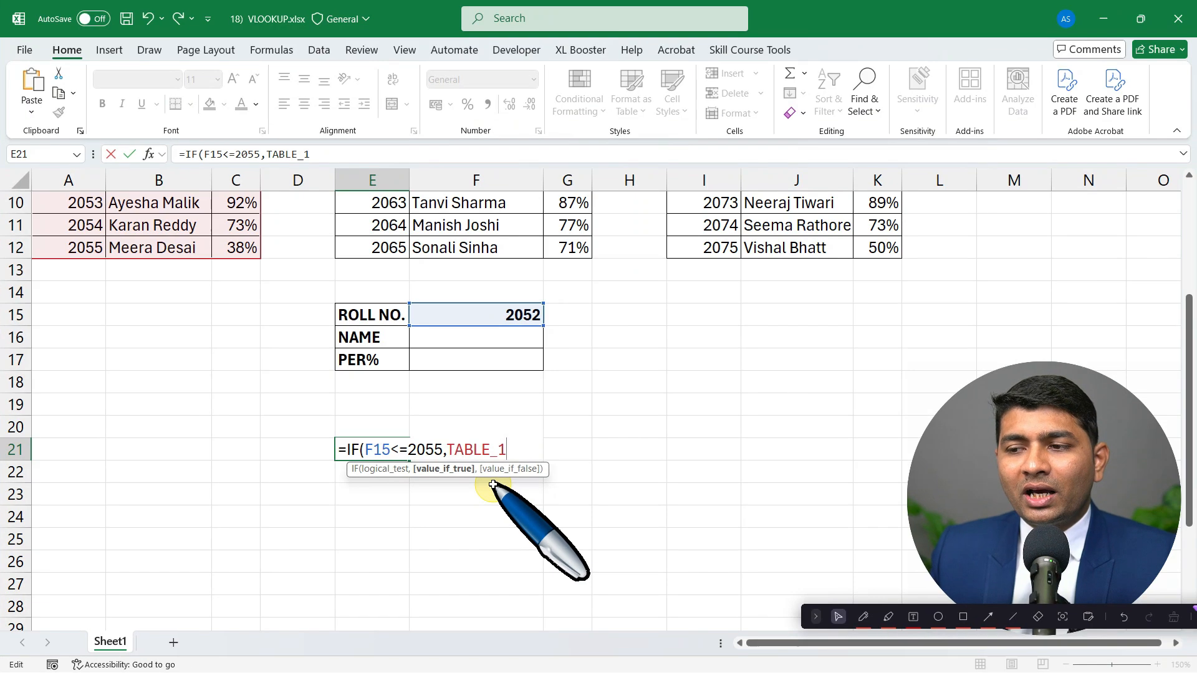
Step: Nest a second IF as the value if false, returning TABLE_2 when F15<=2065
scroll(543, 486, "up", 3)
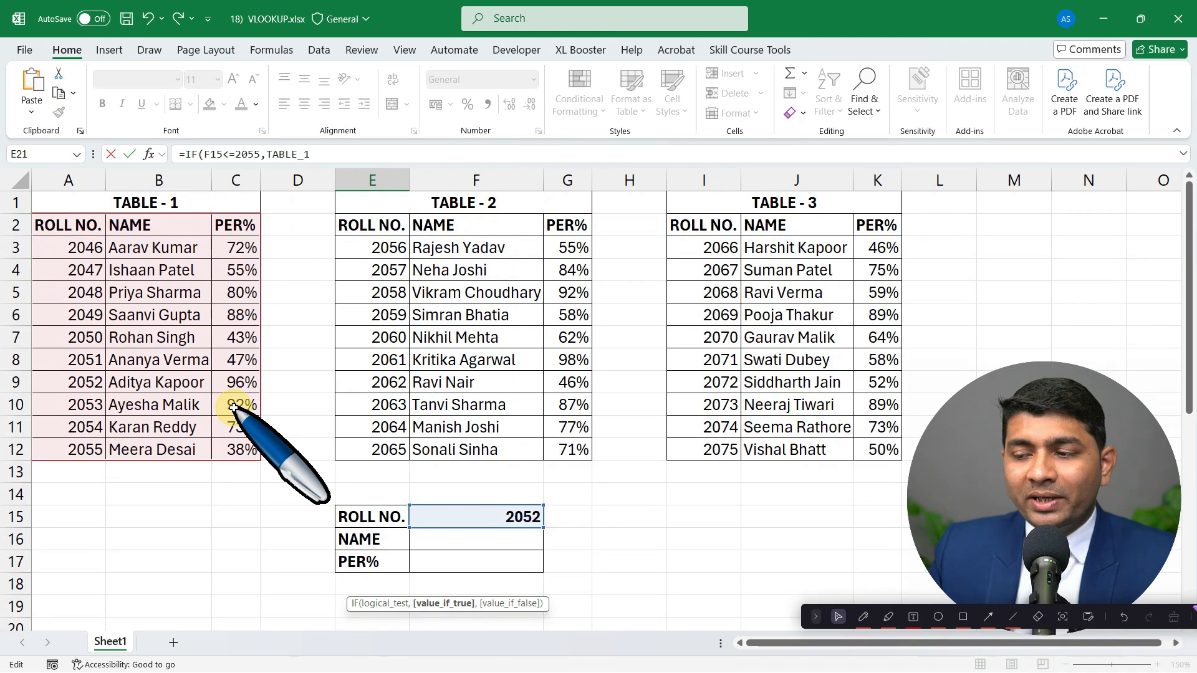
scroll(234, 408, "down", 3)
type(",")
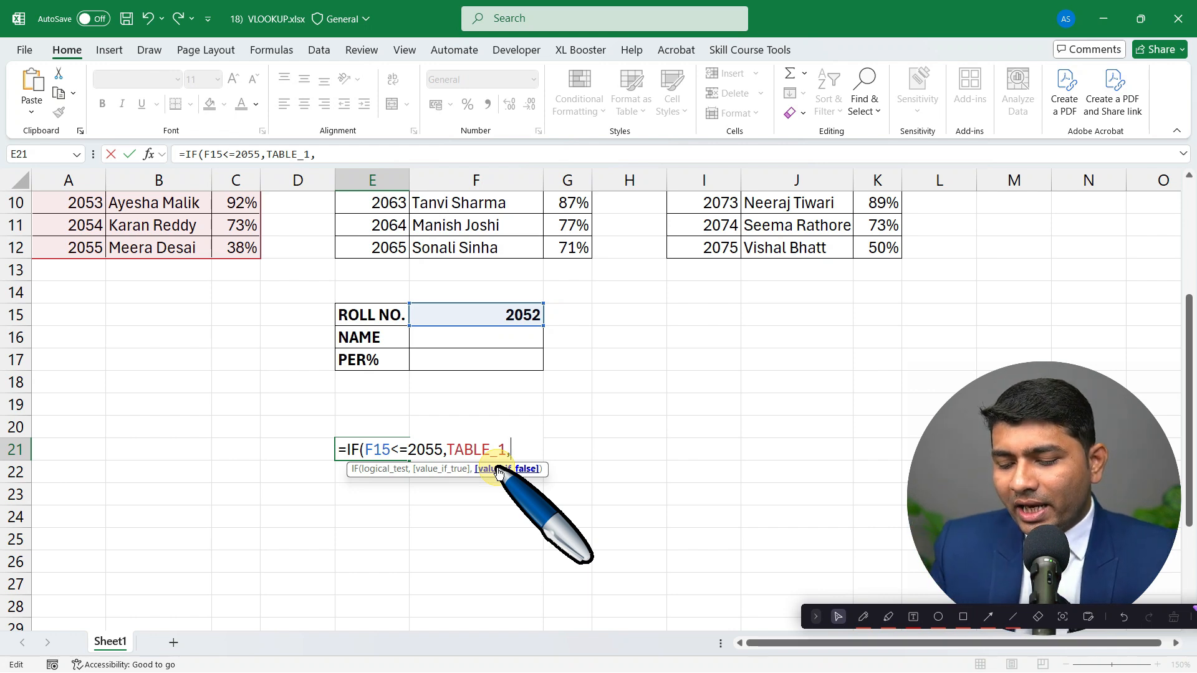
type("IF(")
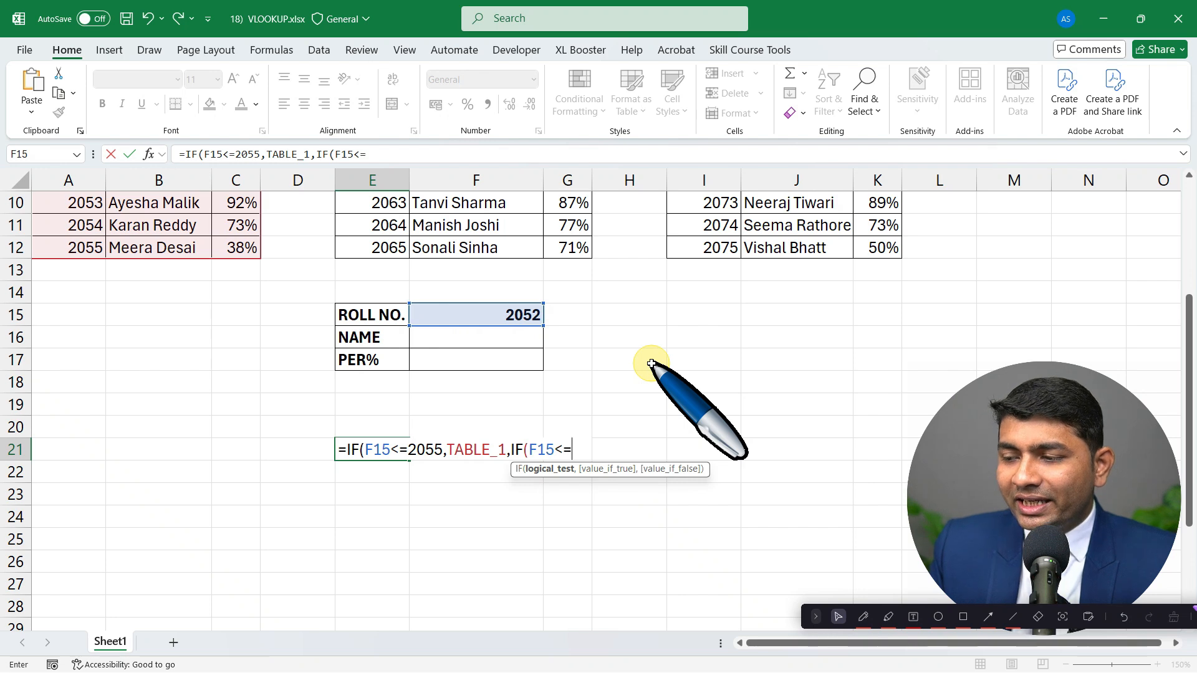
scroll(651, 364, "up", 3)
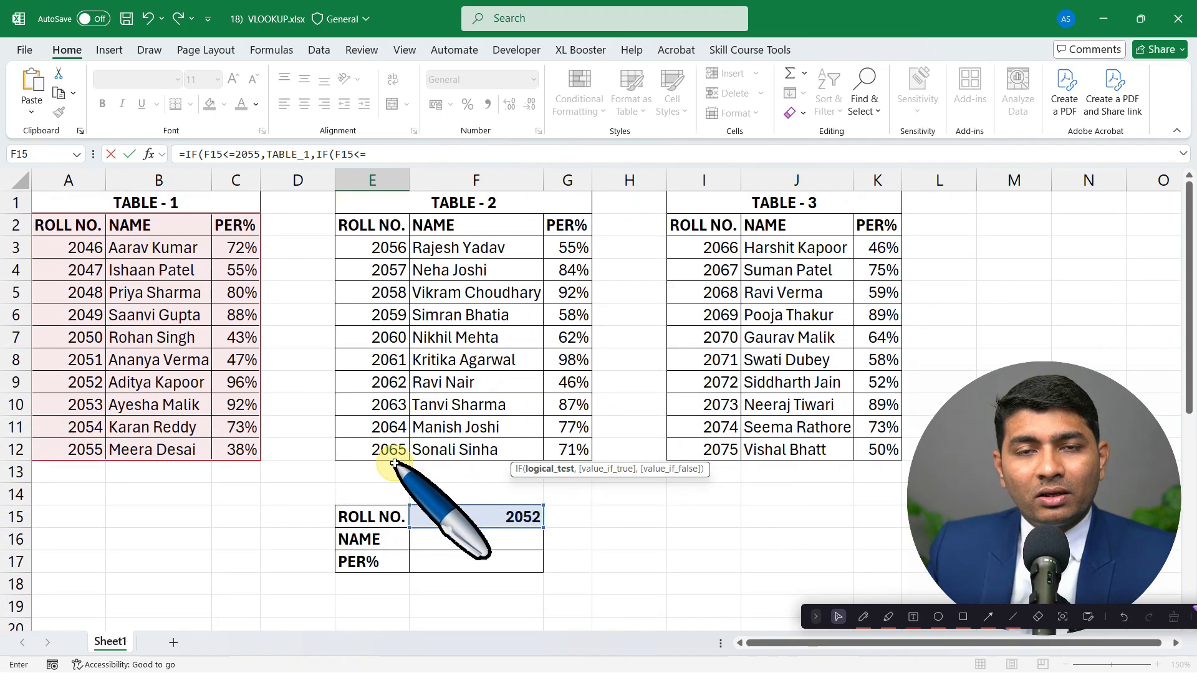
scroll(652, 508, "down", 3)
type("2065,")
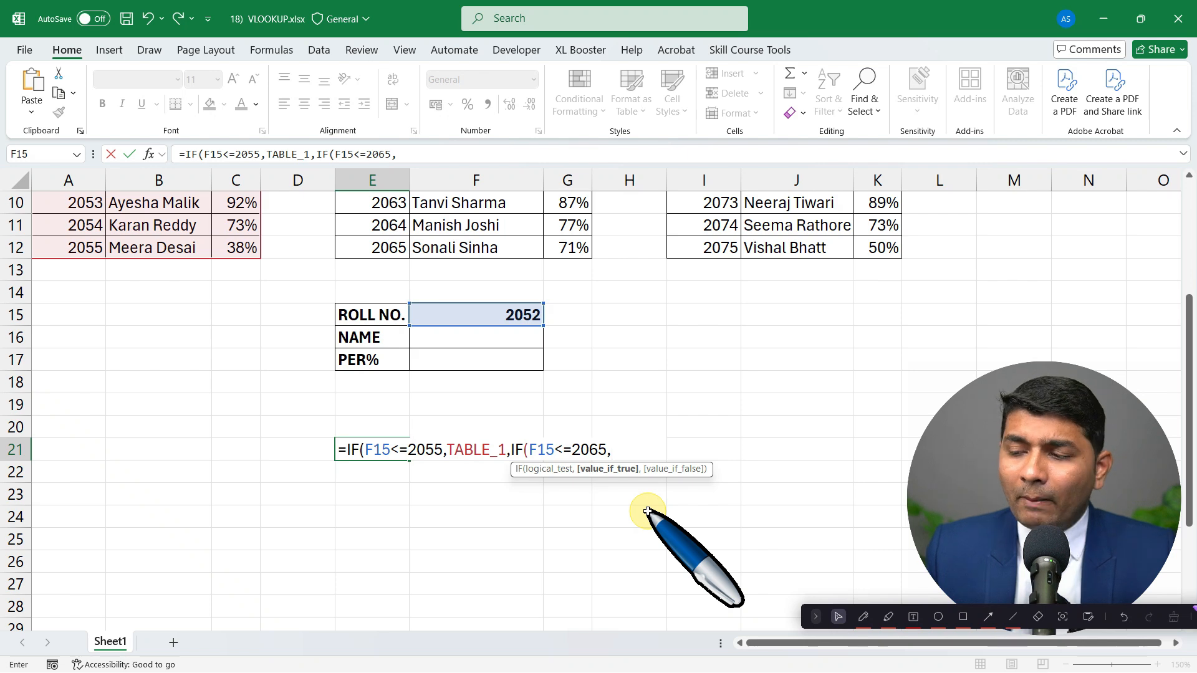
type("TA")
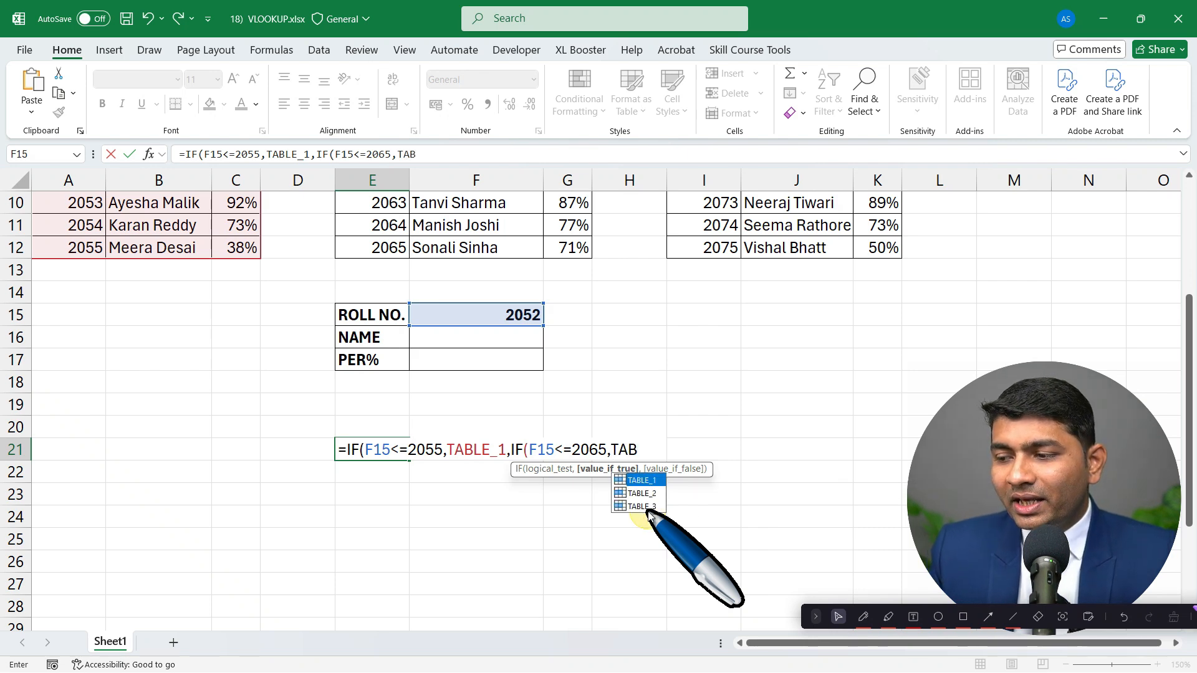
type("B")
key("Tab")
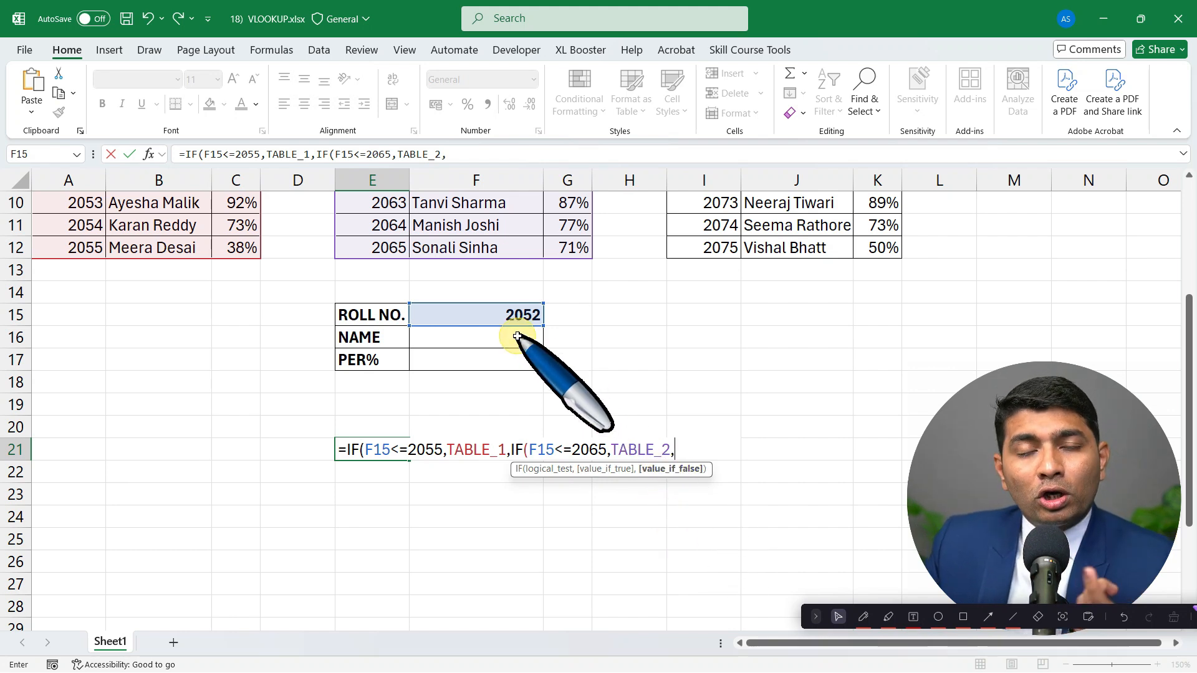
Step: Nest a third IF returning TABLE_3 when F15<=2075, then close all three functions and enter the formula in E21
scroll(637, 342, "up", 2)
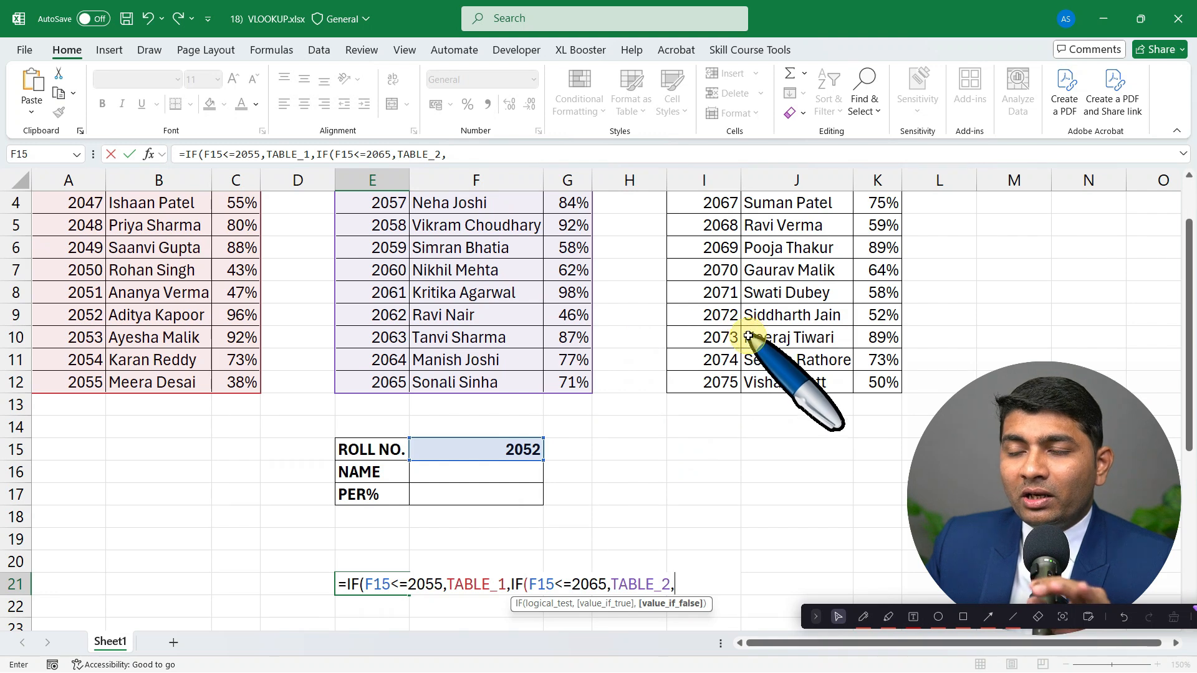
scroll(770, 432, "down", 1)
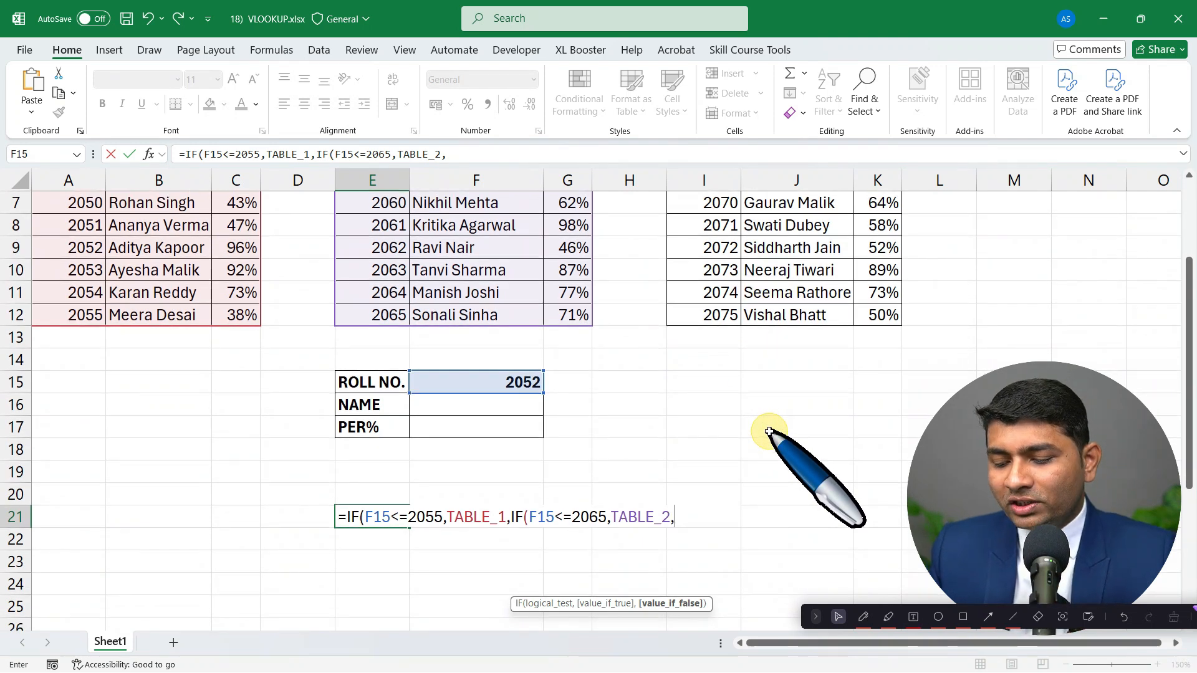
type("IF(")
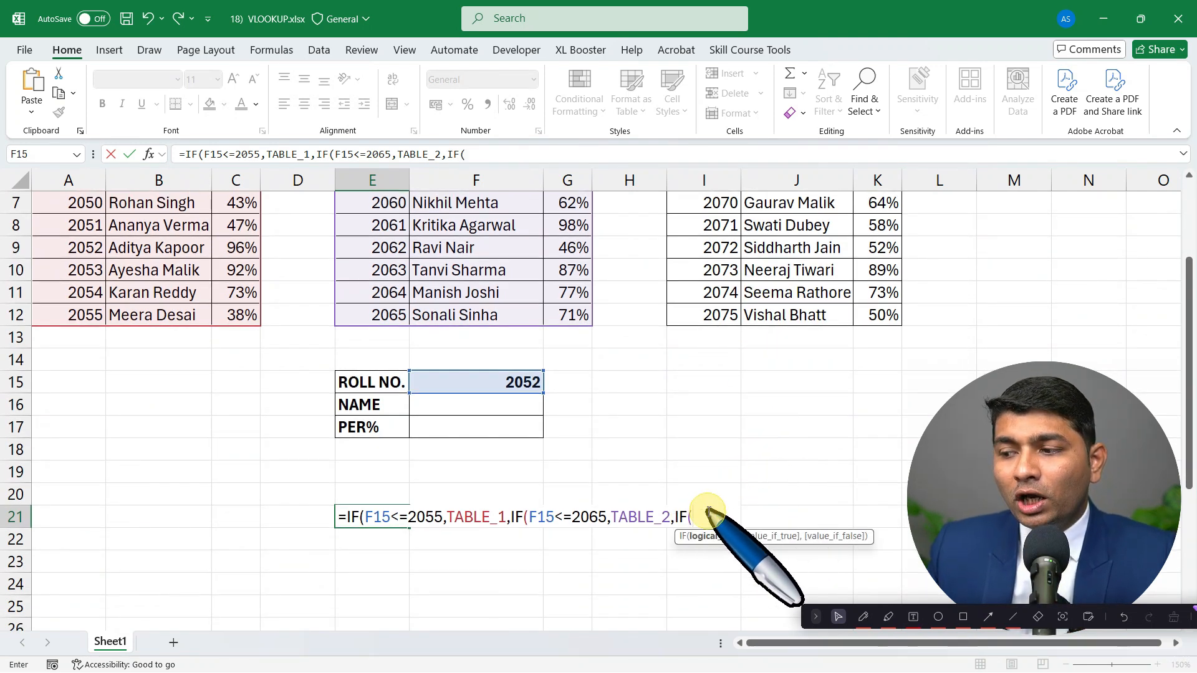
left_click(517, 385)
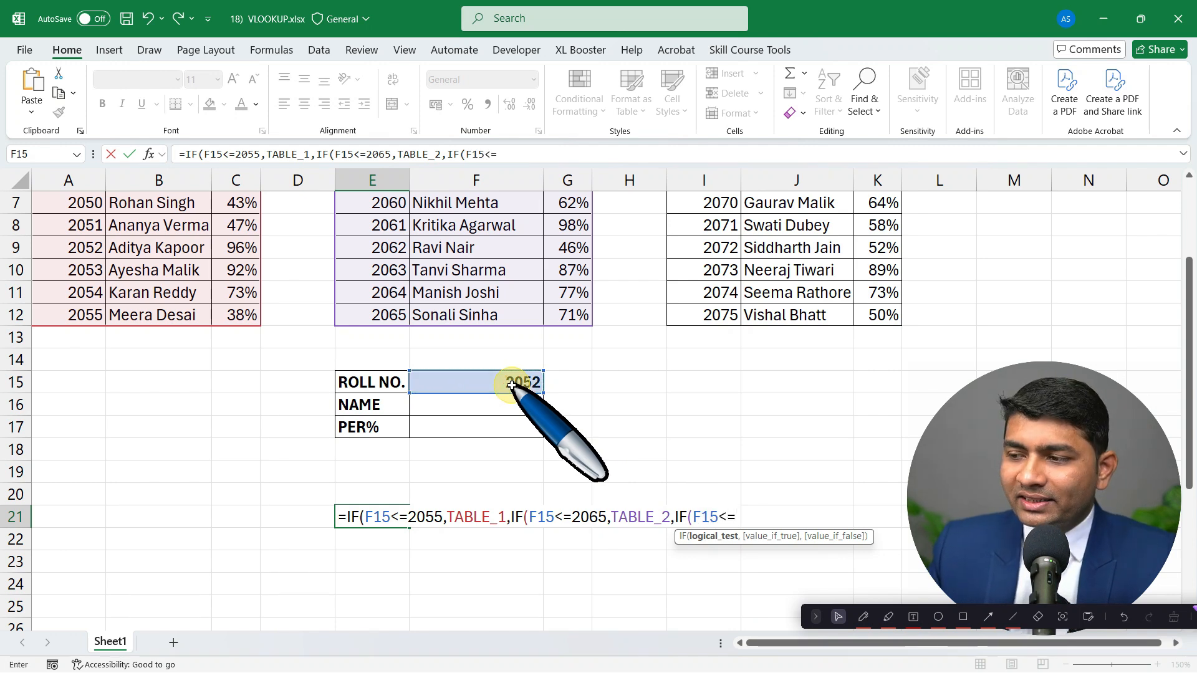
type("2075,TAB")
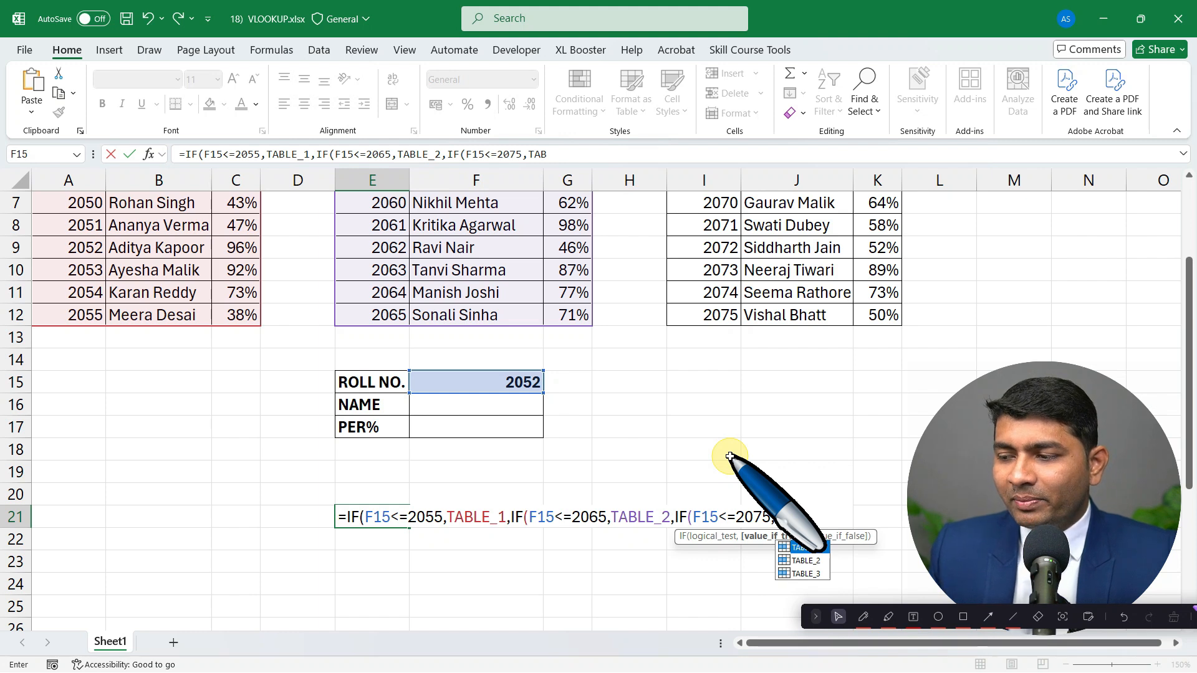
key("Tab")
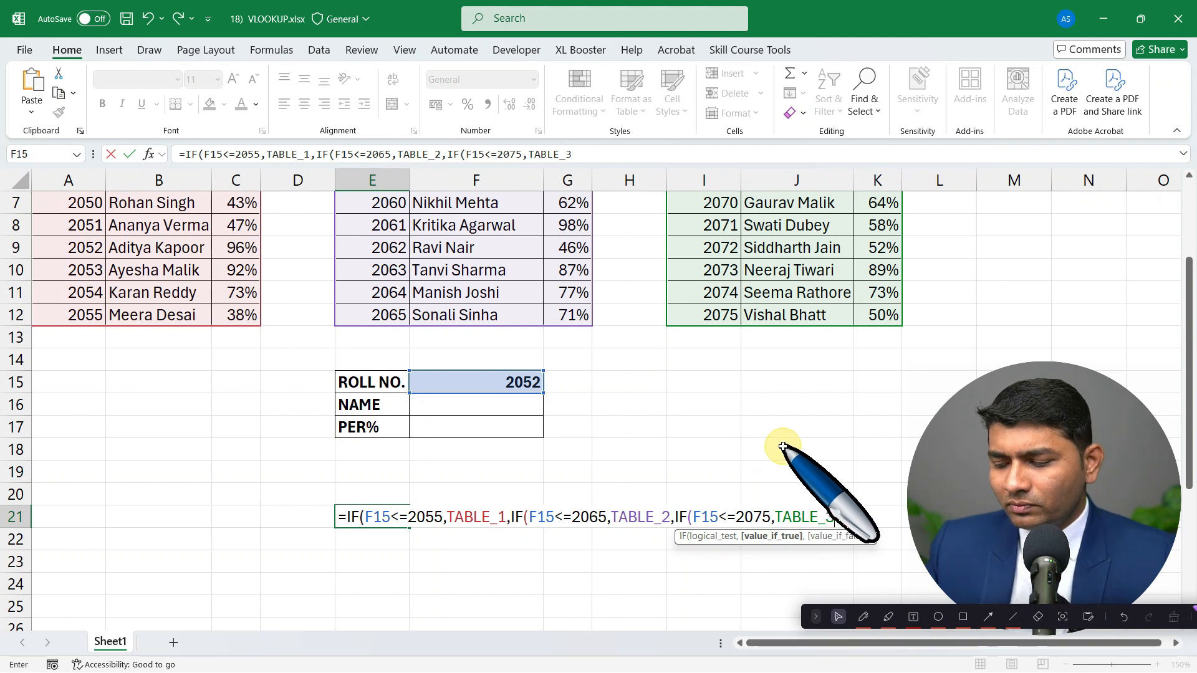
type(")))")
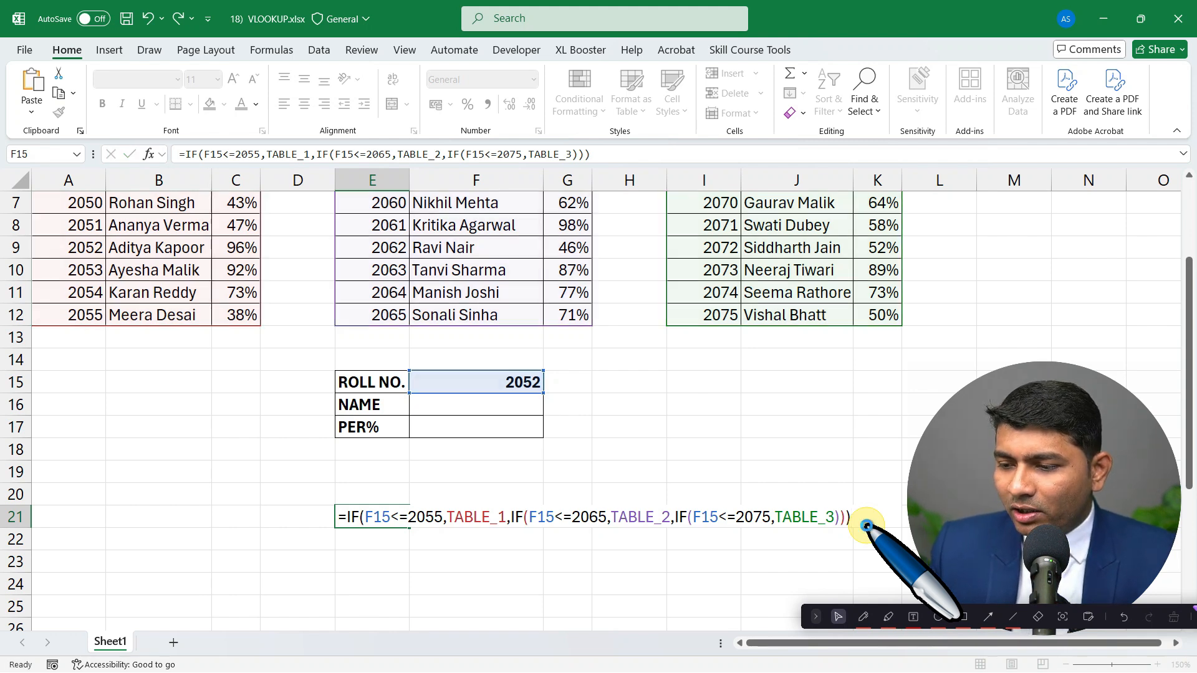
key("Return")
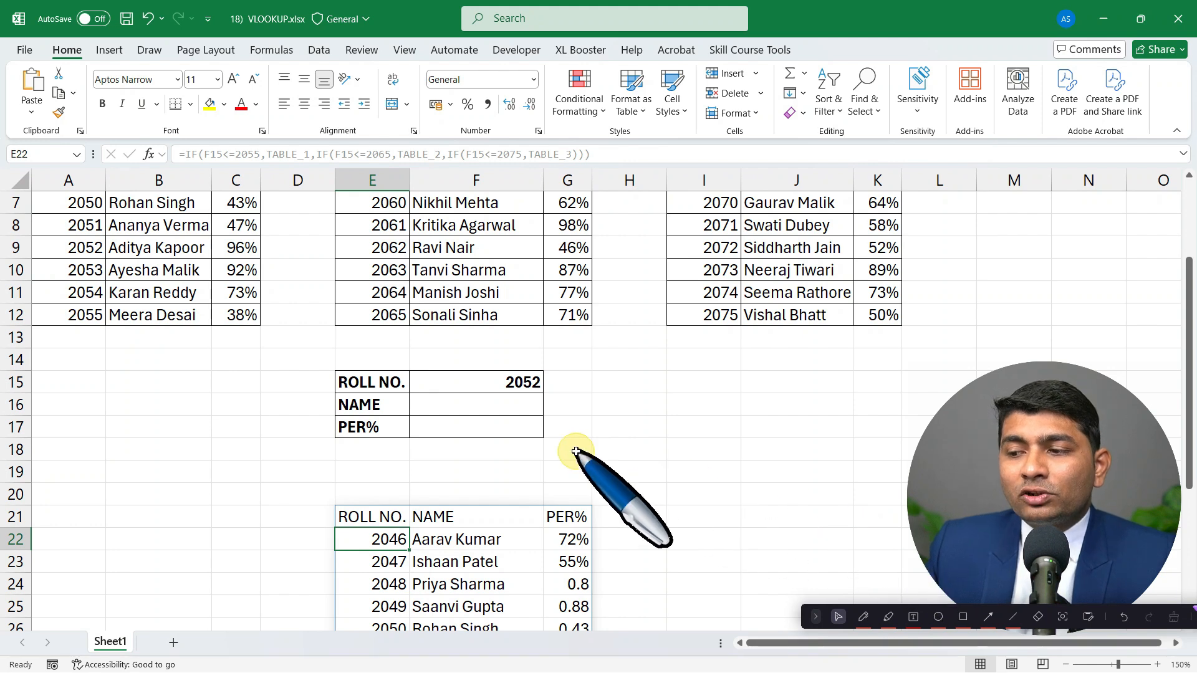
Step: Compare the table returned from E21 downward with Table 1 and the record for roll number 2052 in A9:C9
scroll(575, 450, "down", 1)
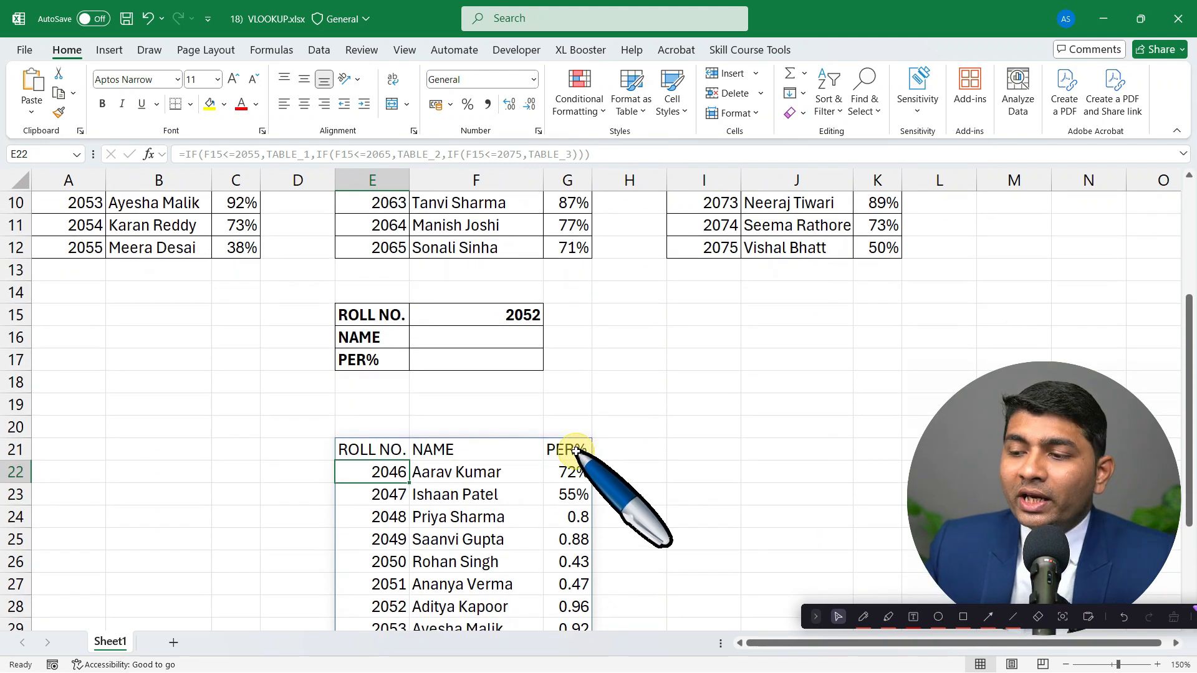
scroll(575, 451, "down", 1)
scroll(576, 451, "up", 4)
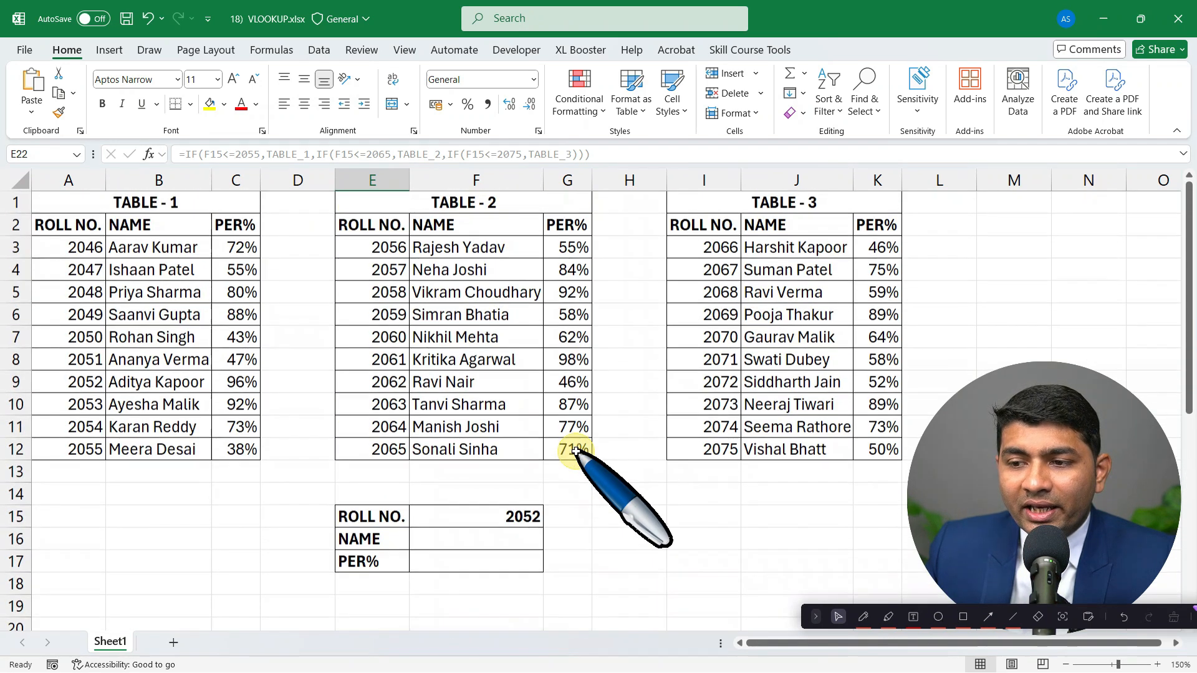
left_click_drag(90, 382, 235, 383)
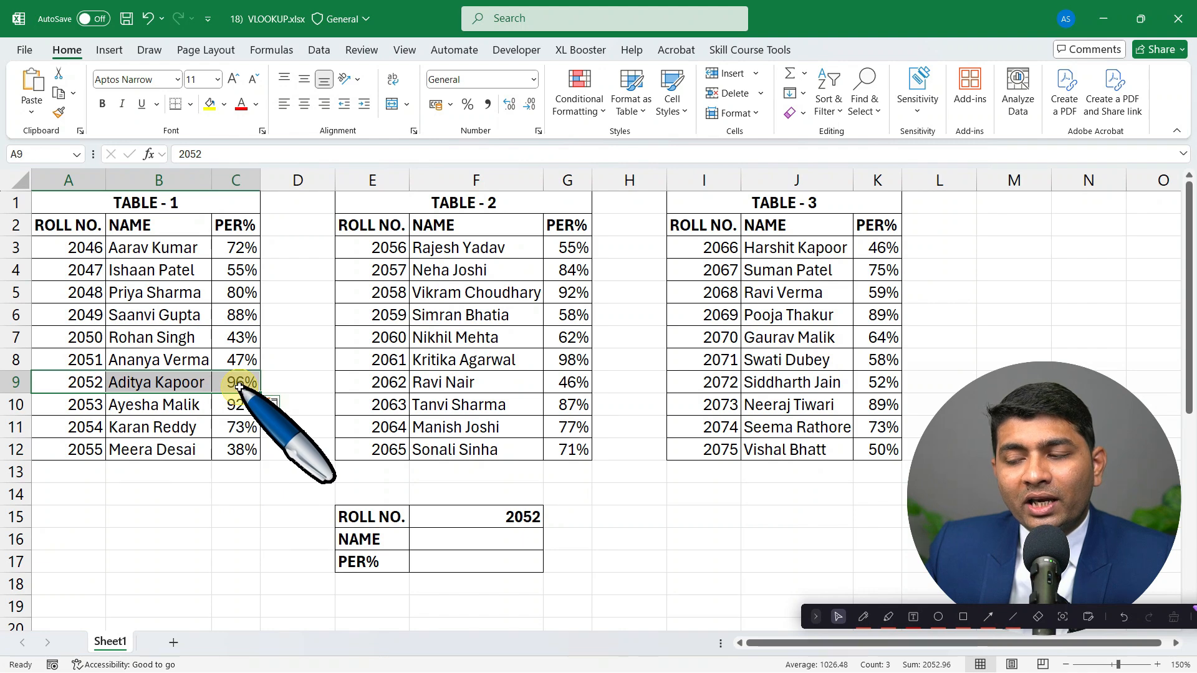
scroll(239, 387, "down", 5)
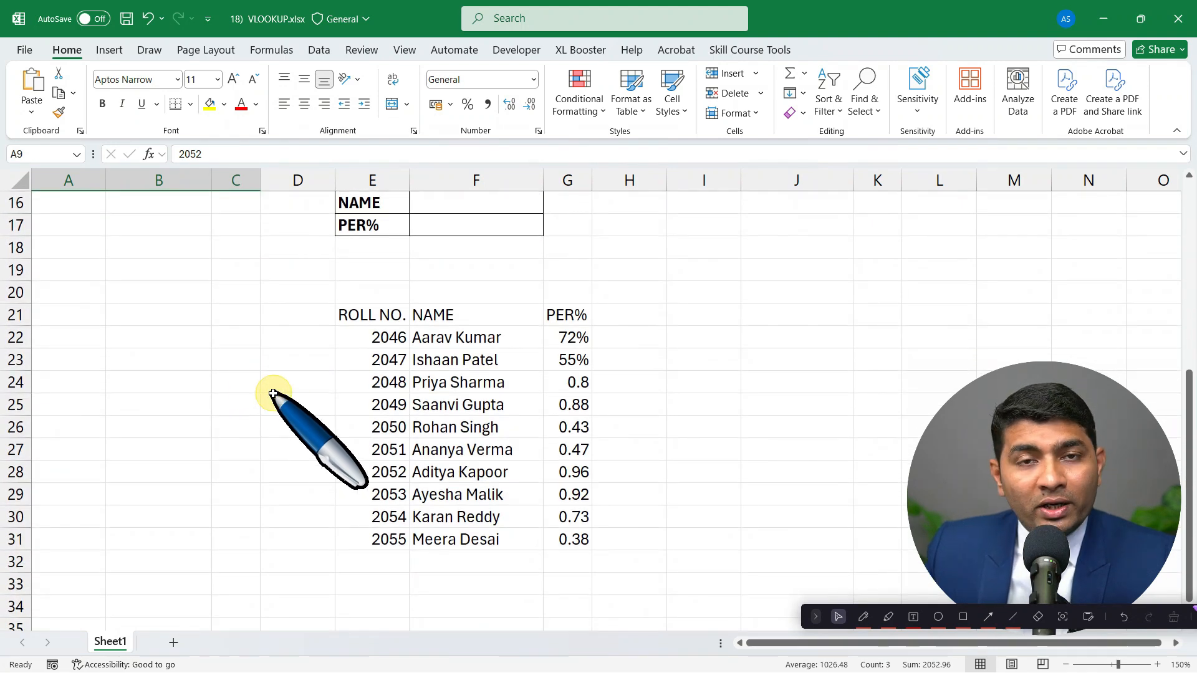
Step: Set the roll number in F15 to 2074
scroll(513, 373, "up", 1)
scroll(513, 372, "up", 2)
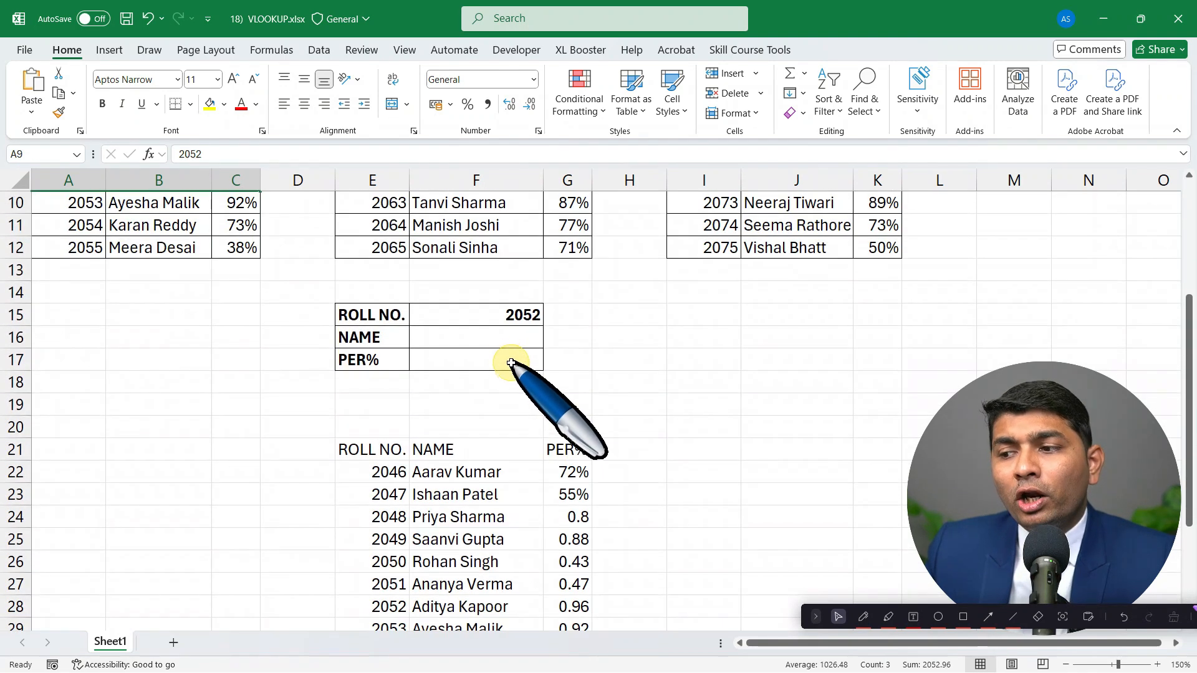
left_click(530, 315)
type("20")
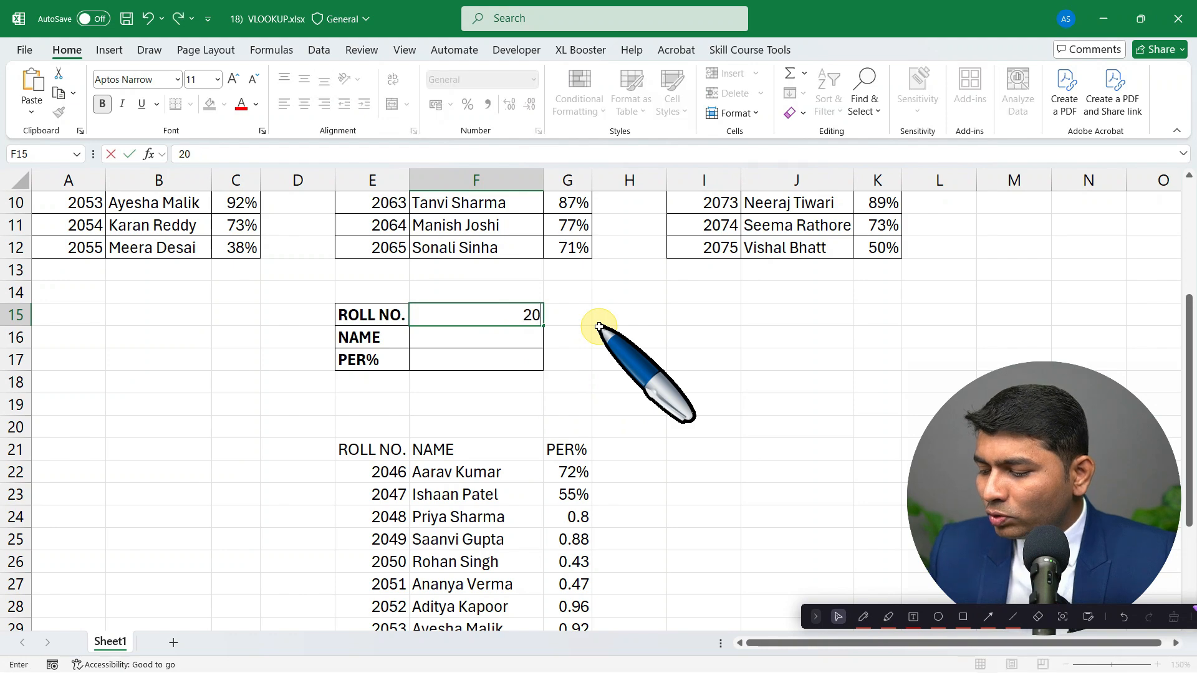
type("74")
key("Return")
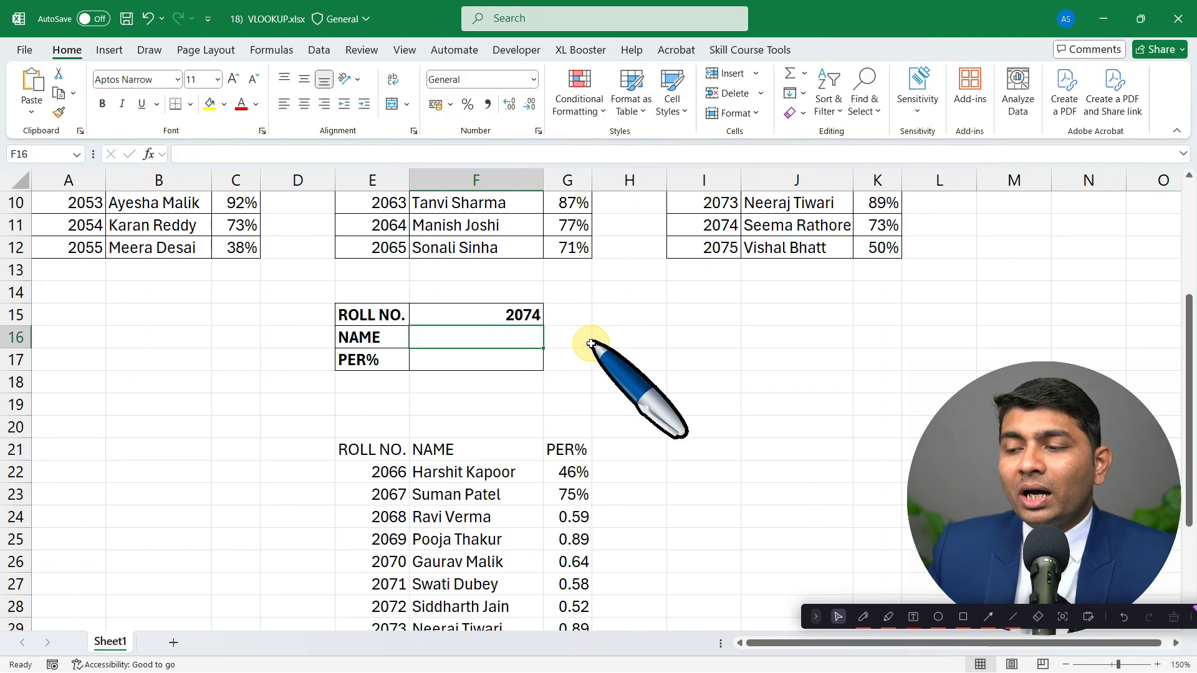
Step: Compare the table returned from E21 downward and its IF formula with Table 3 for roll number 2074
scroll(561, 461, "up", 3)
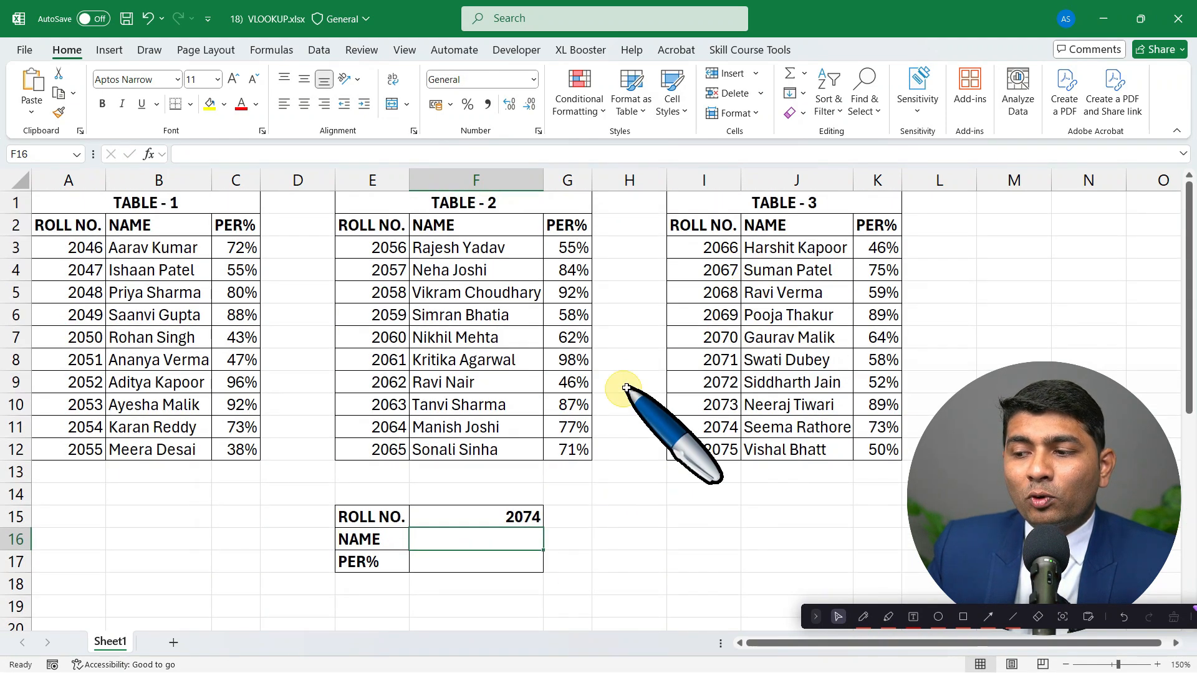
scroll(611, 390, "down", 2)
scroll(602, 396, "down", 3)
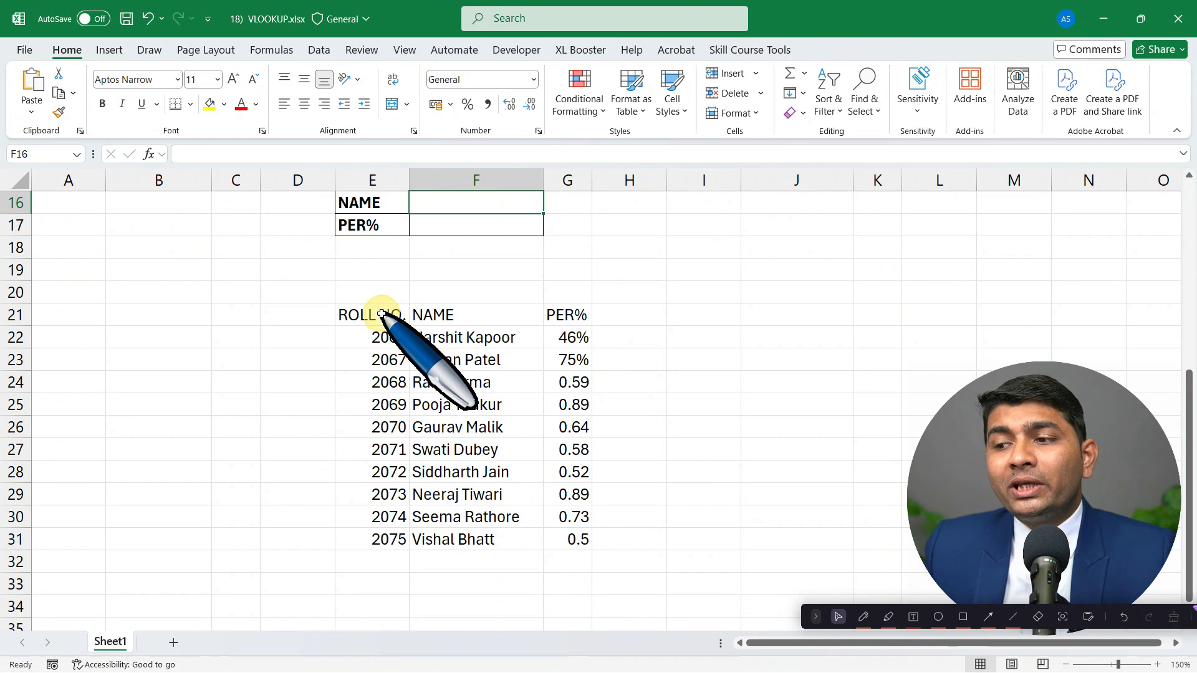
double_click(381, 314)
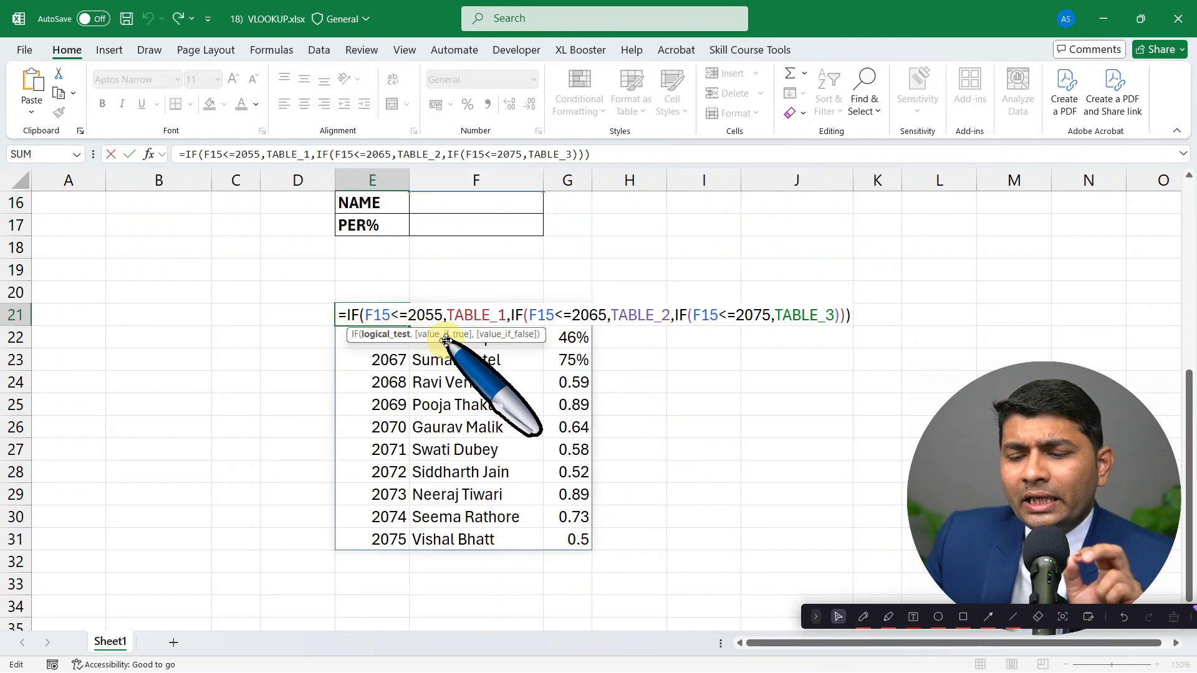
key("Escape")
scroll(474, 342, "up", 2)
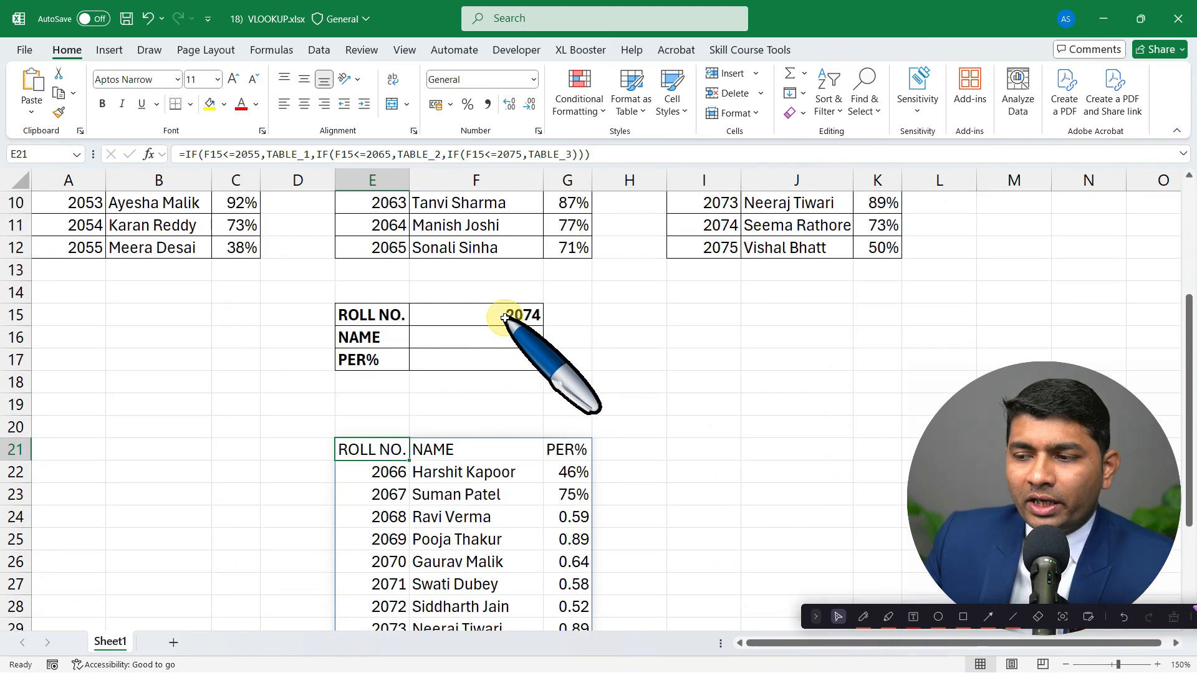
scroll(556, 337, "up", 2)
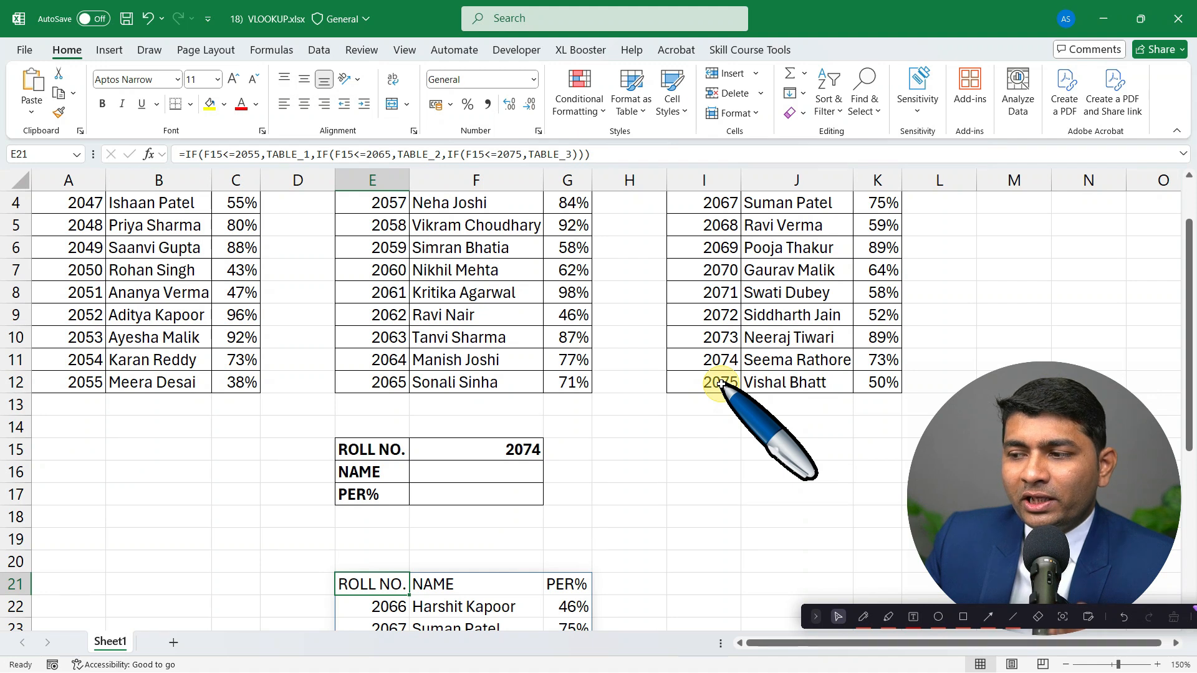
scroll(721, 383, "up", 1)
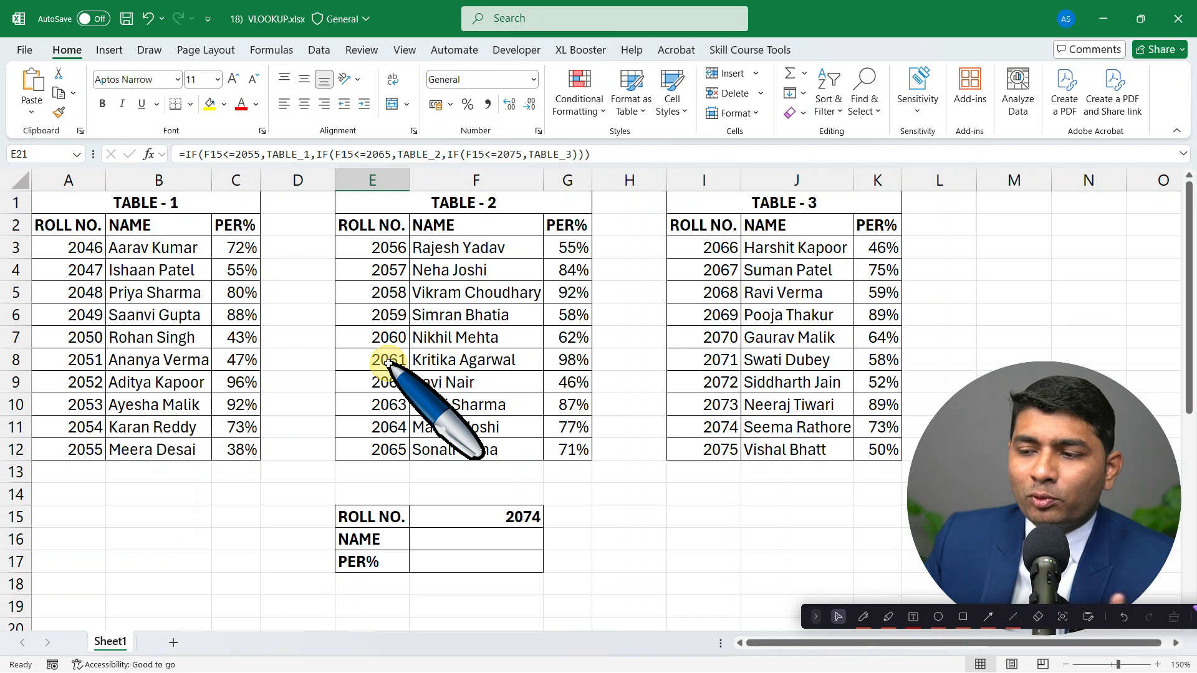
scroll(404, 381, "down", 2)
scroll(406, 390, "down", 2)
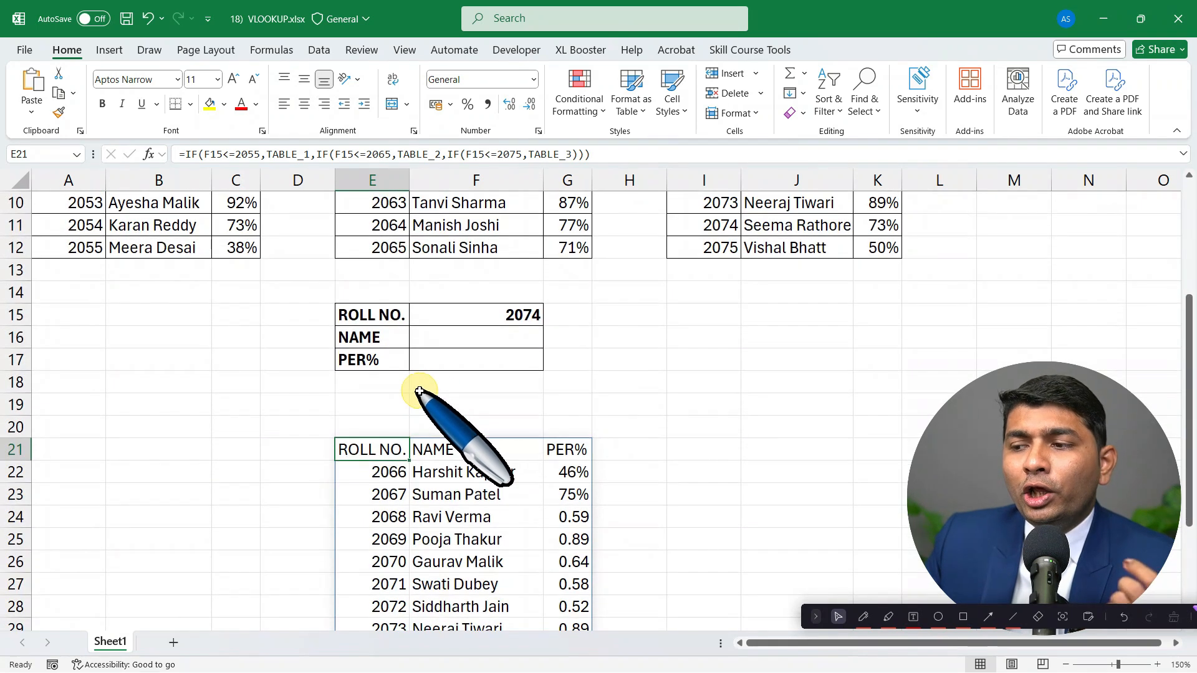
Step: Review each condition of the nested IF formula in E21 against the roll number ranges of the three source tables
double_click(375, 450)
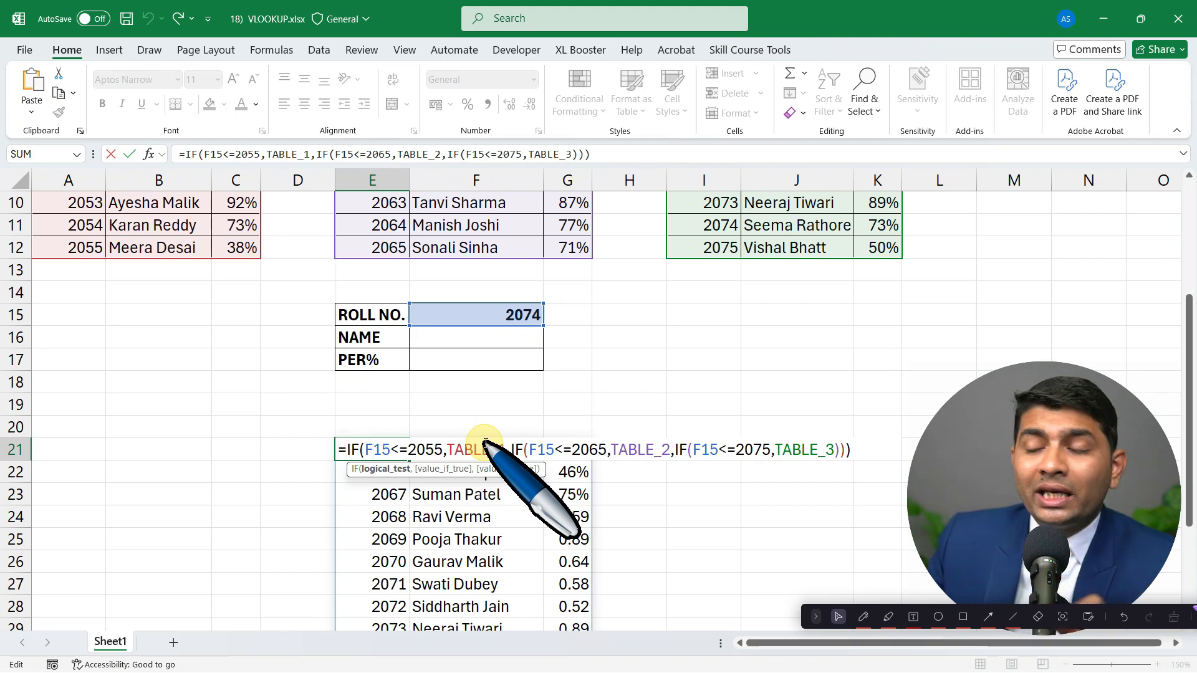
scroll(492, 446, "up", 3)
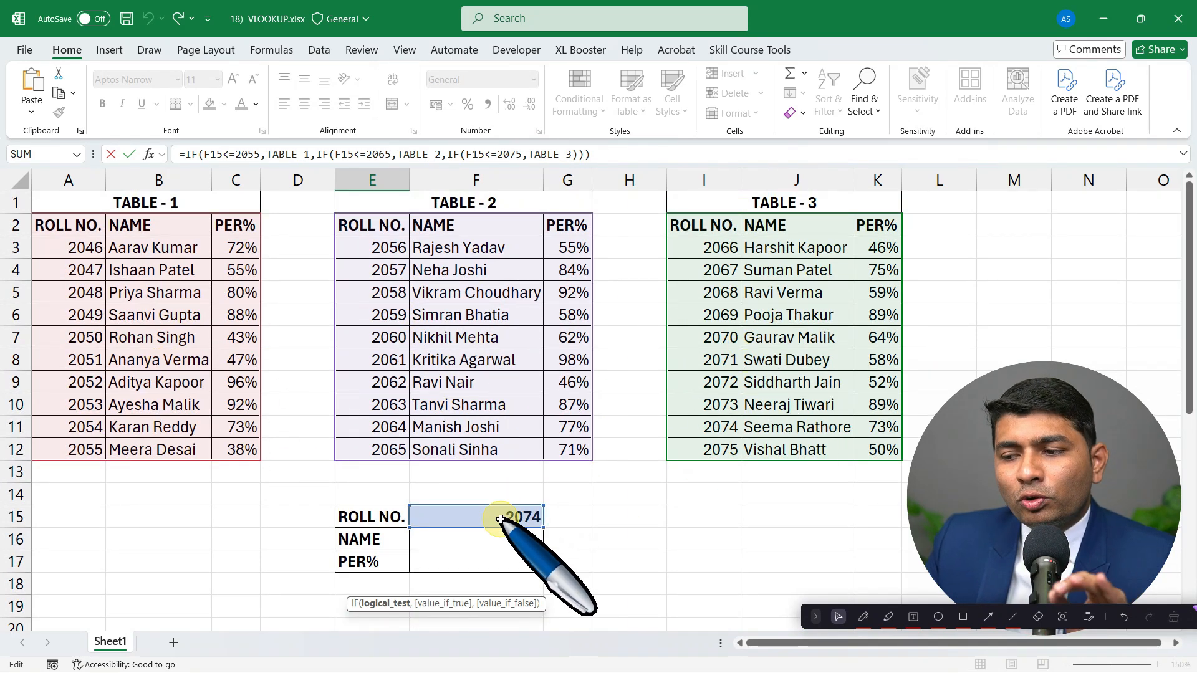
scroll(511, 511, "down", 2)
scroll(500, 519, "up", 2)
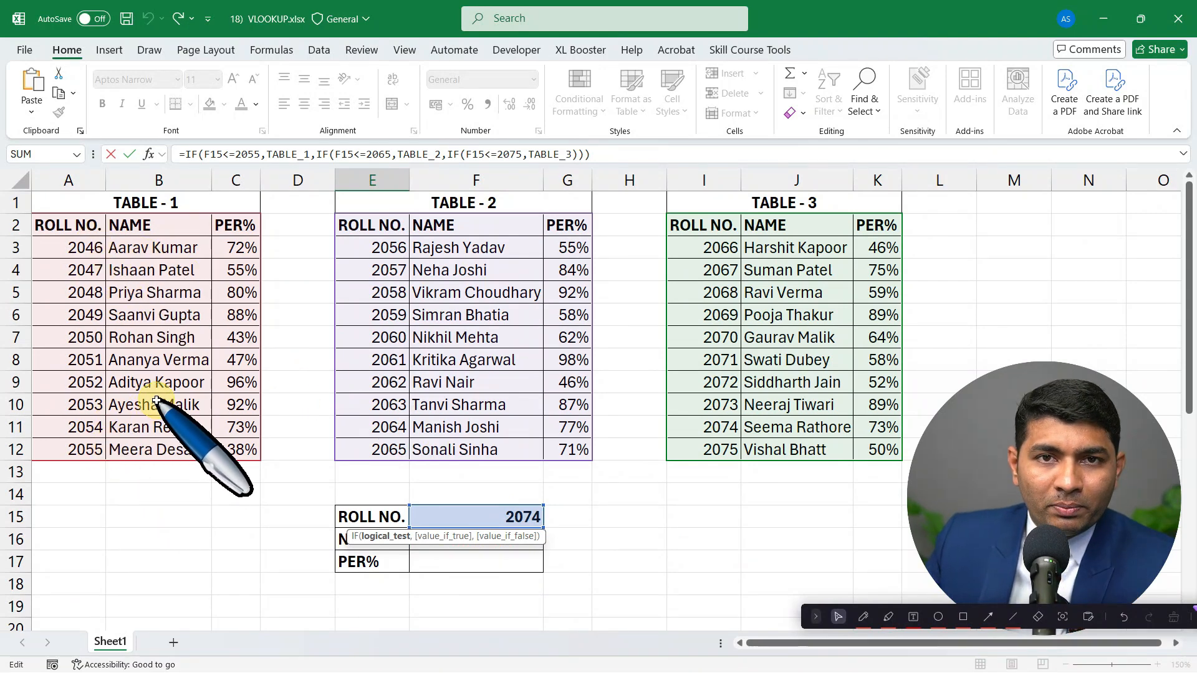
scroll(162, 386, "down", 2)
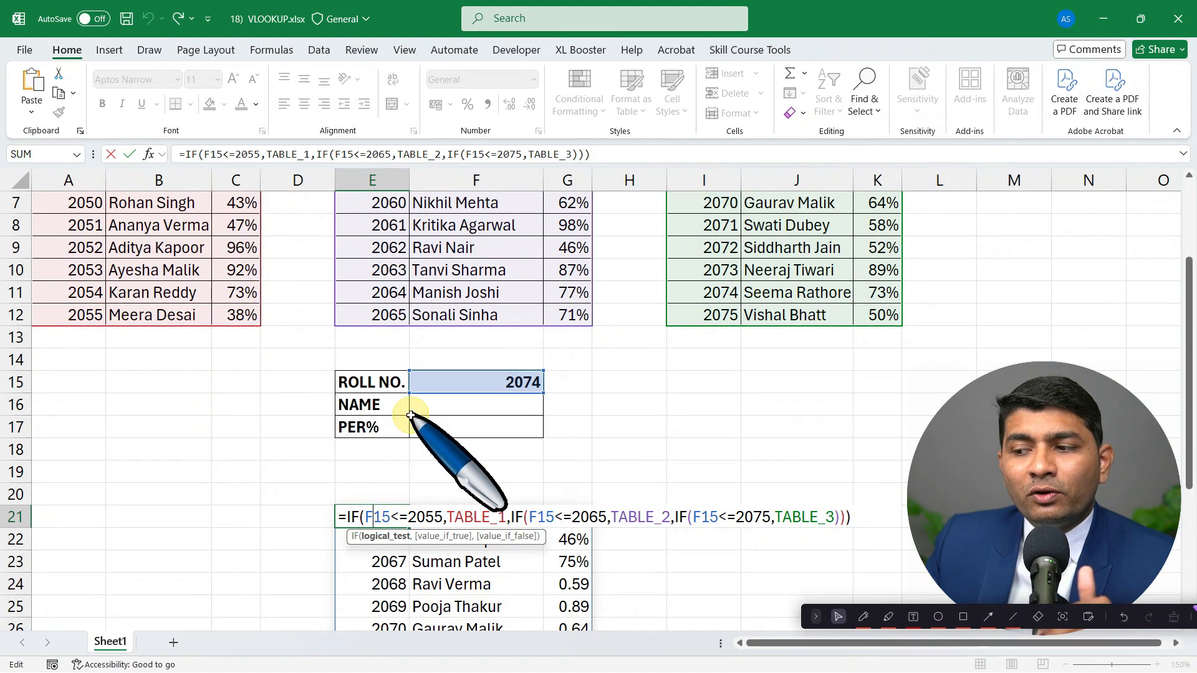
left_click_drag(530, 517, 670, 516)
scroll(594, 406, "up", 2)
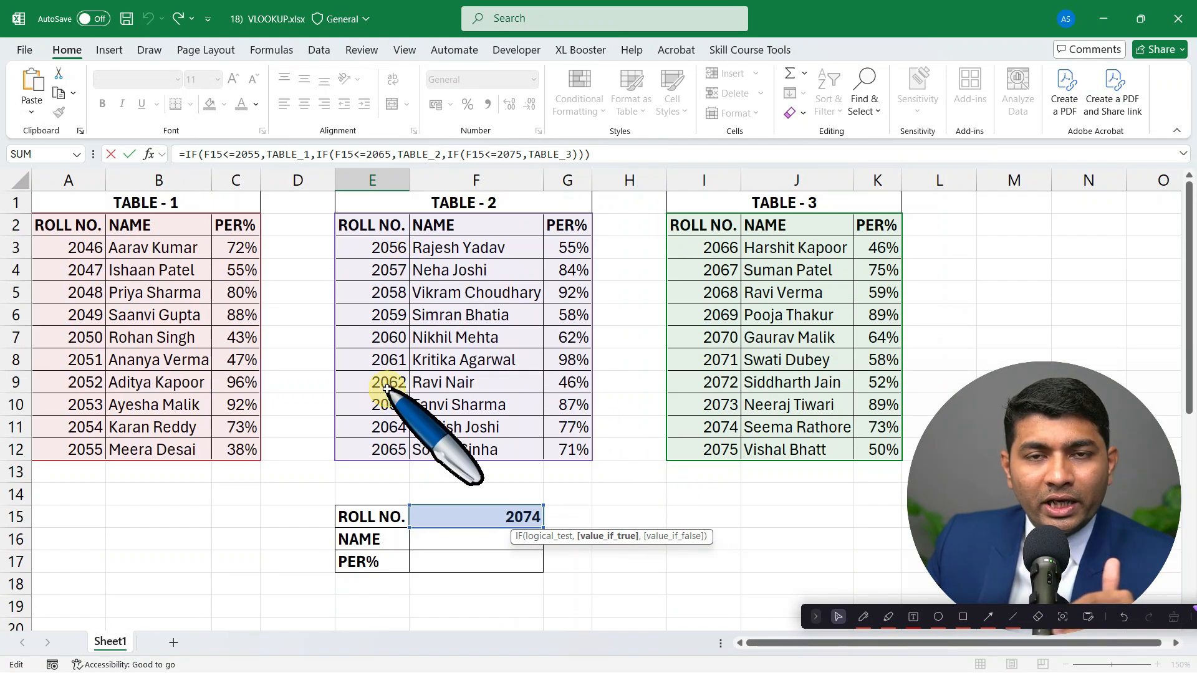
scroll(472, 363, "down", 1)
scroll(472, 364, "down", 2)
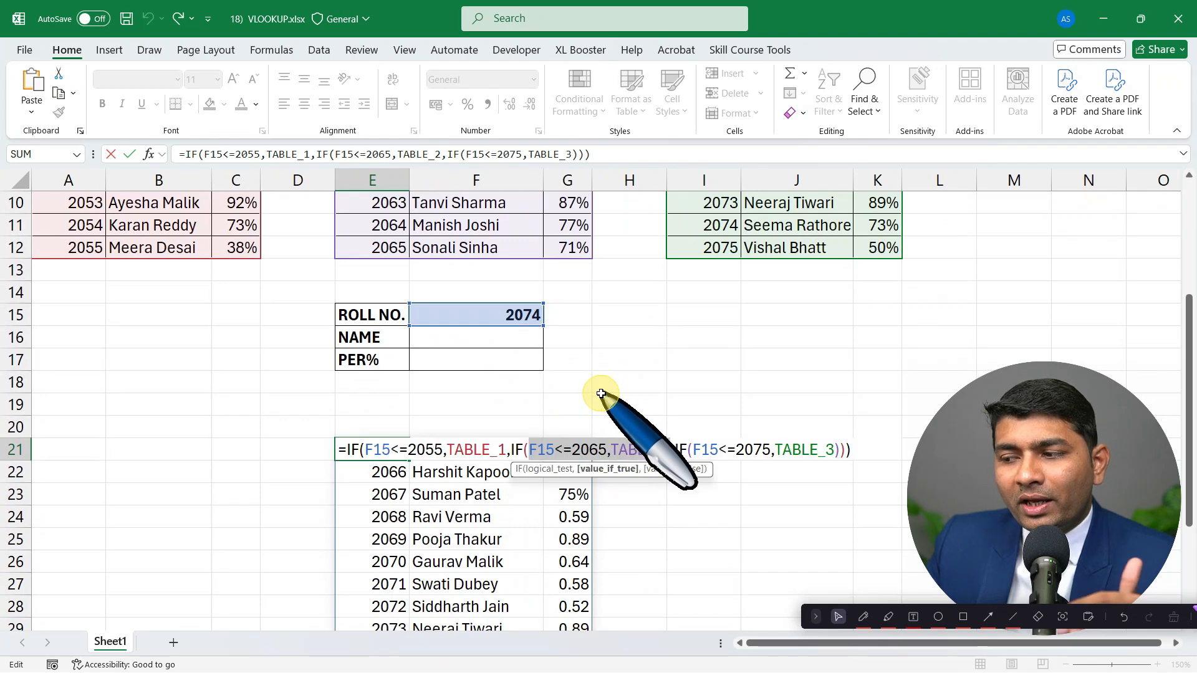
scroll(764, 400, "up", 3)
scroll(769, 401, "down", 2)
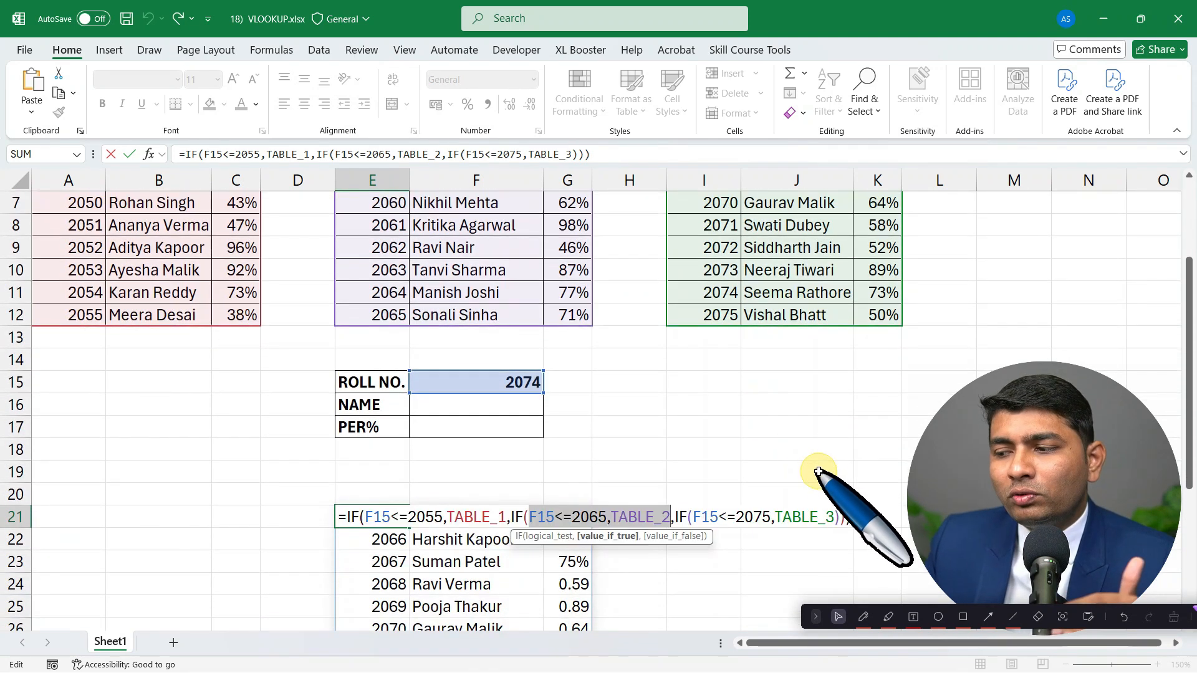
left_click(852, 516)
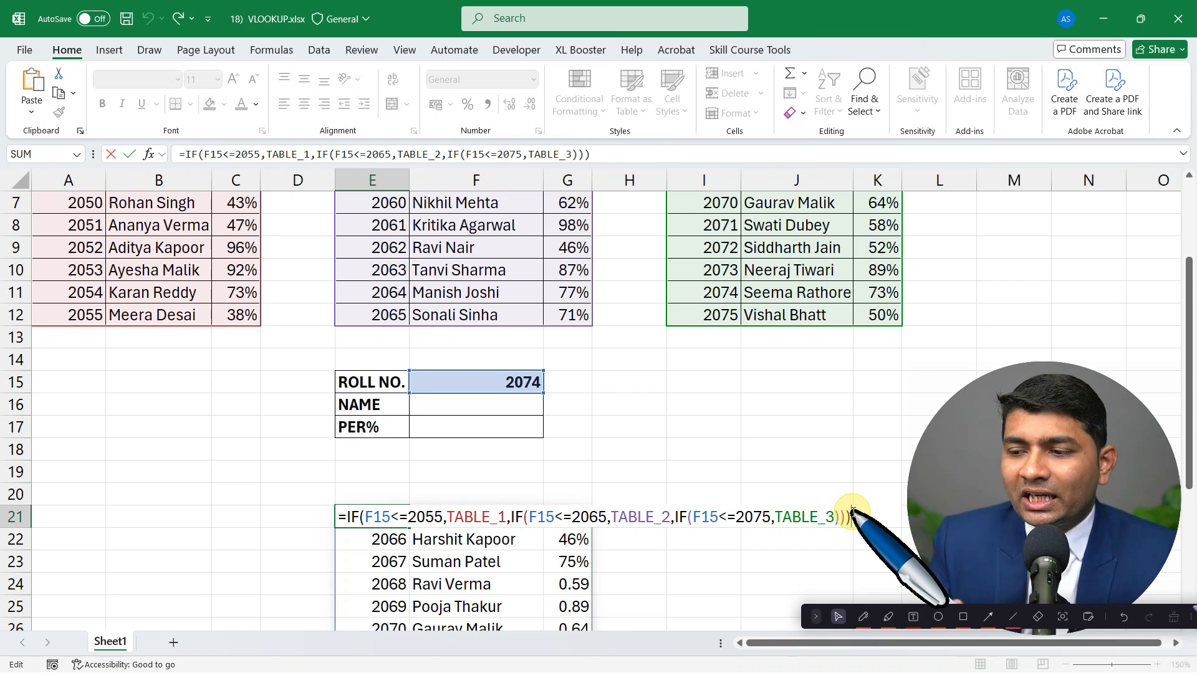
key("Return")
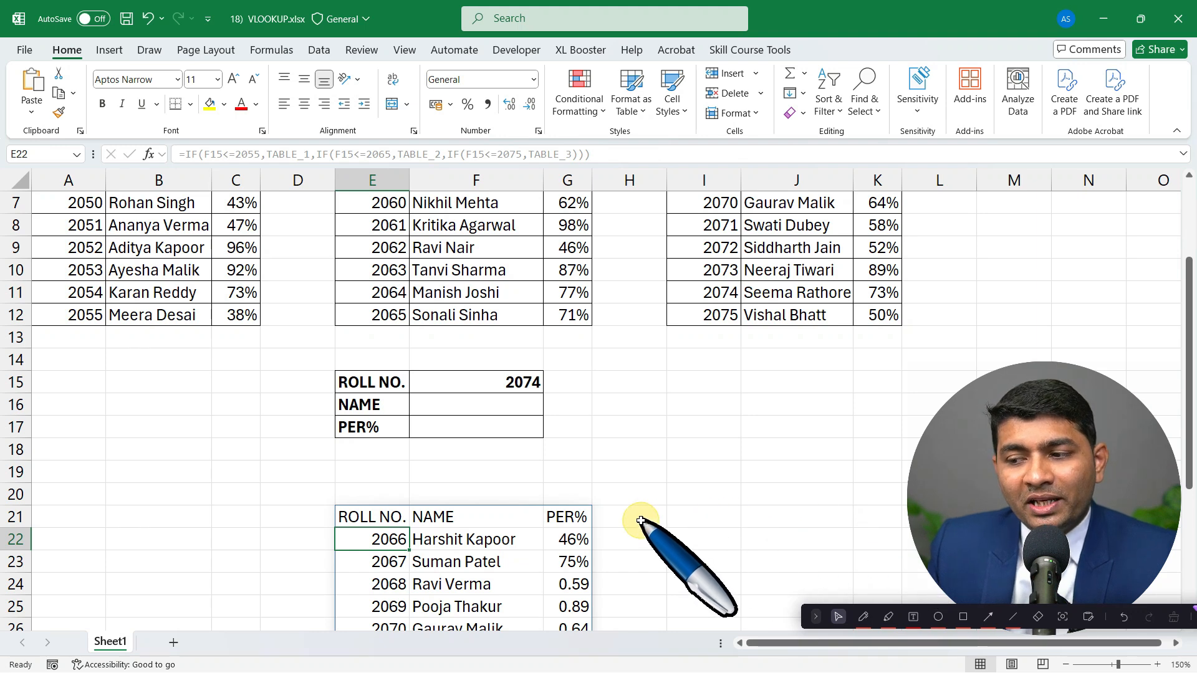
Step: Format the PER% values in G22:G31 as percentages
scroll(642, 520, "down", 2)
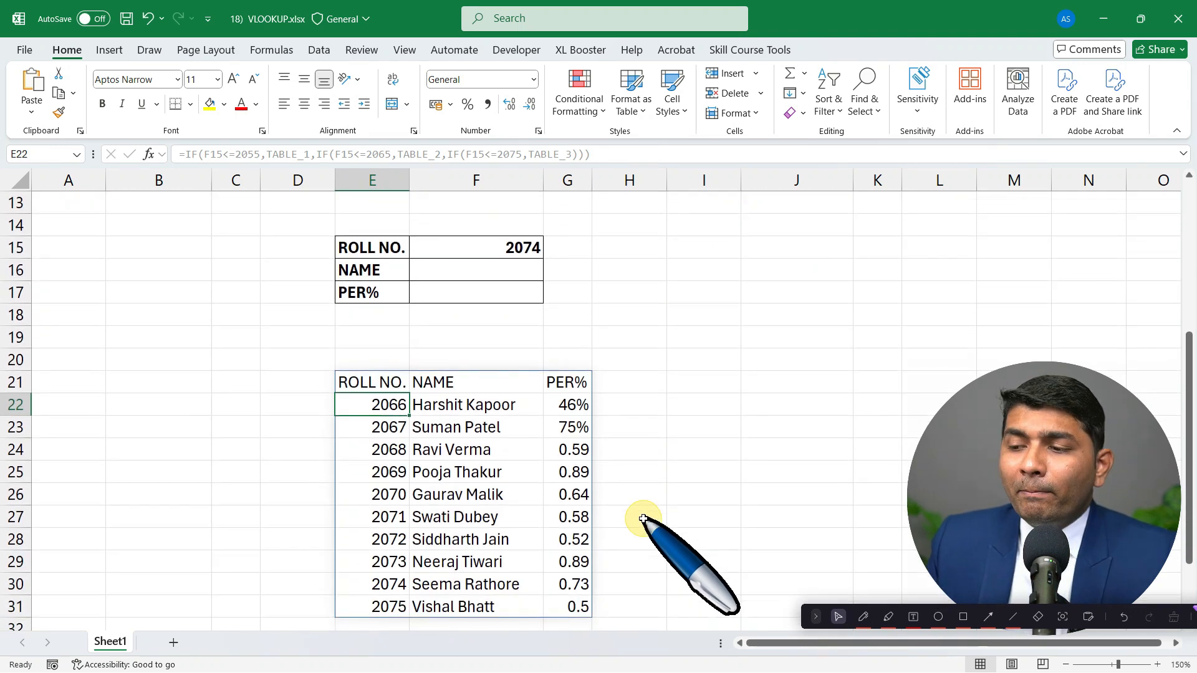
scroll(636, 505, "down", 1)
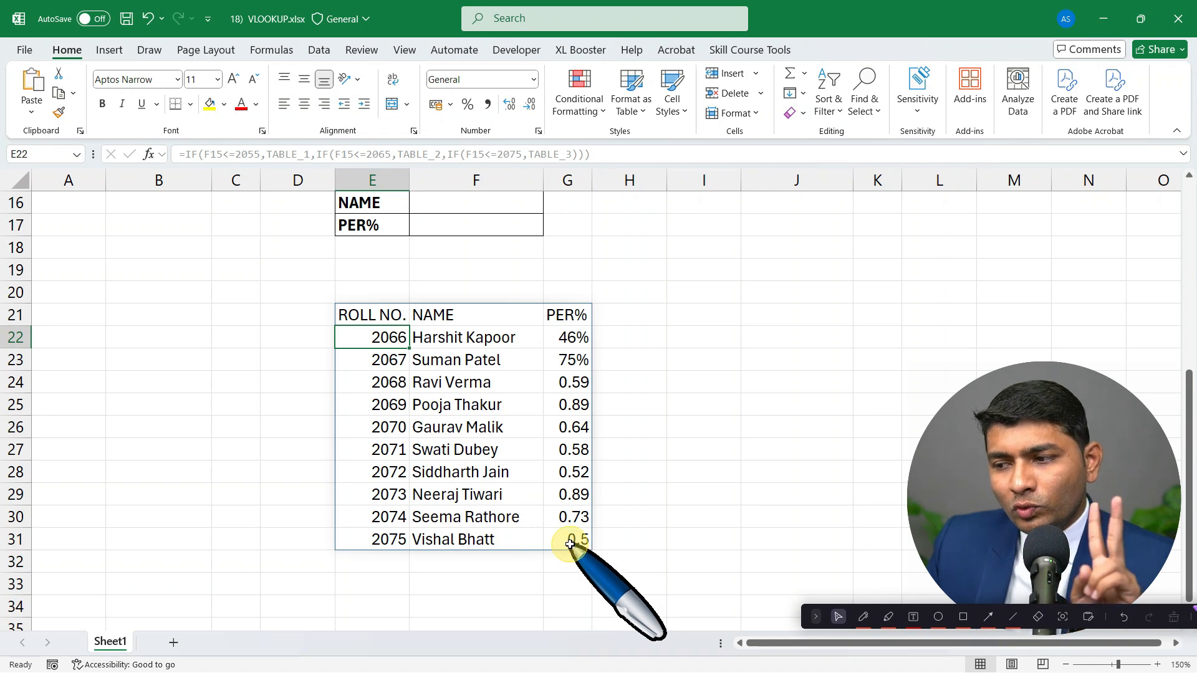
left_click_drag(569, 336, 584, 536)
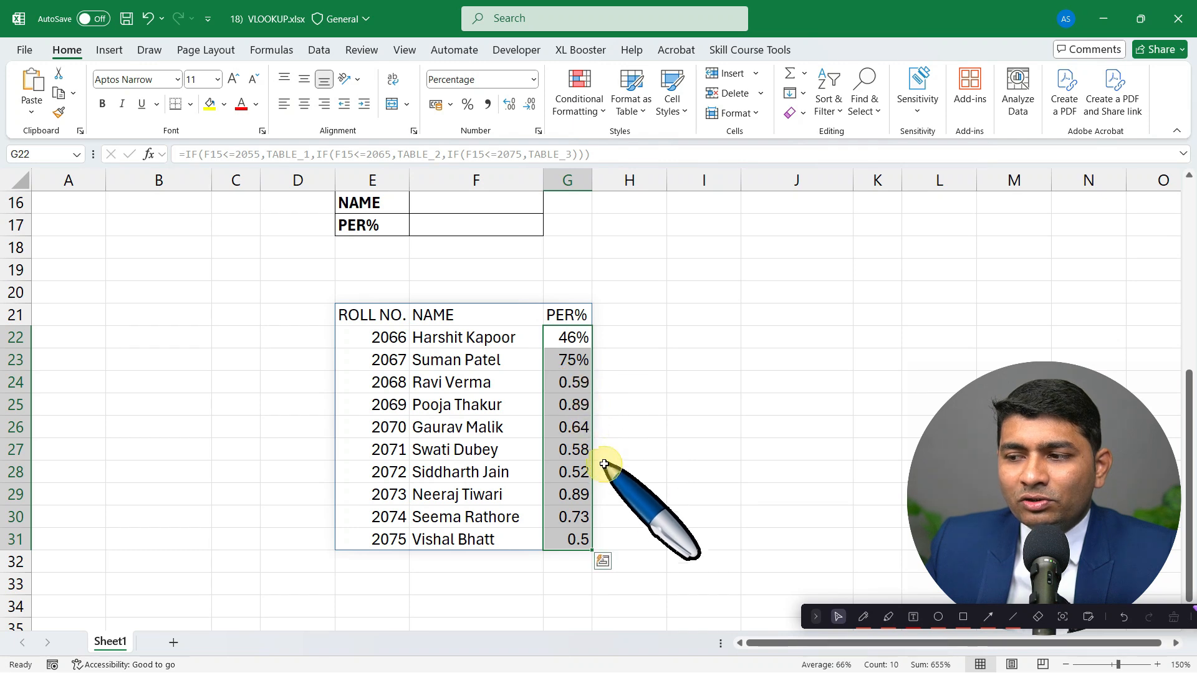
left_click(570, 338)
key("ctrl+shift+Down")
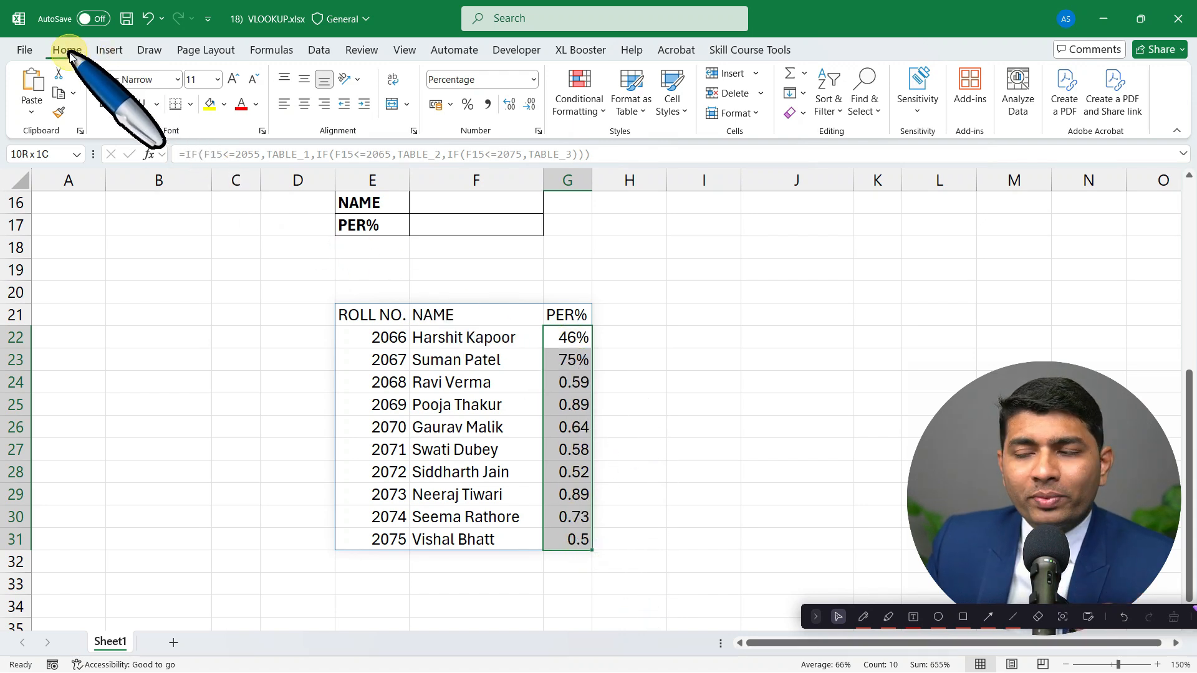
left_click(467, 107)
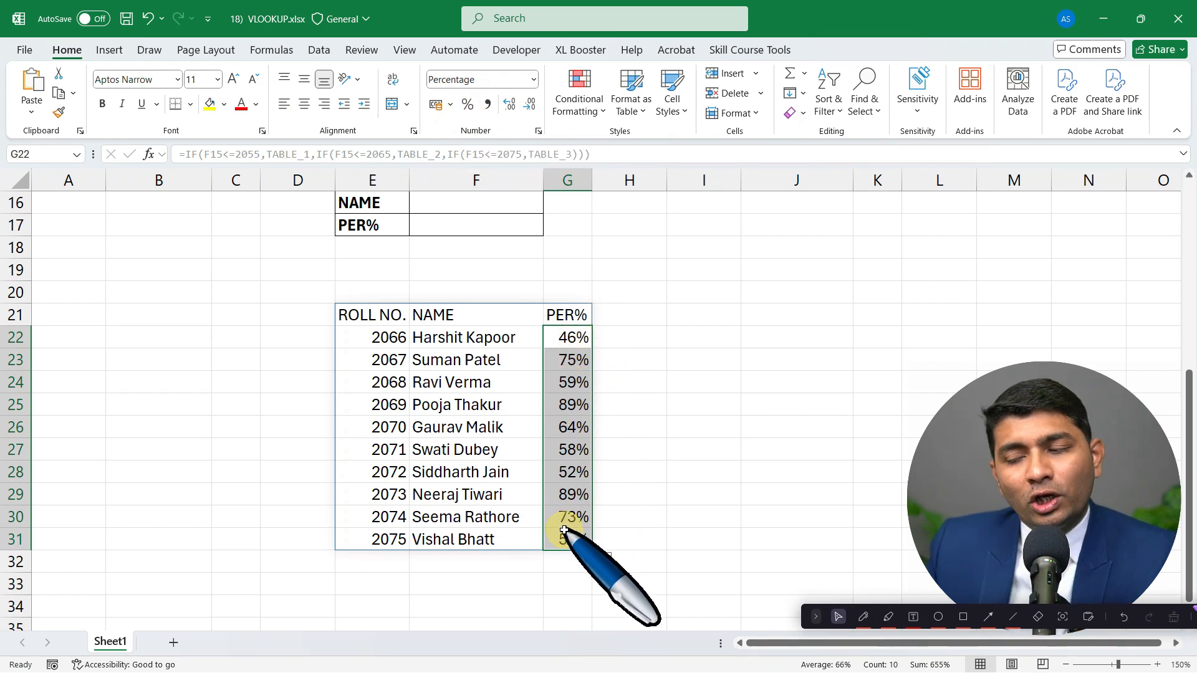
left_click(473, 422)
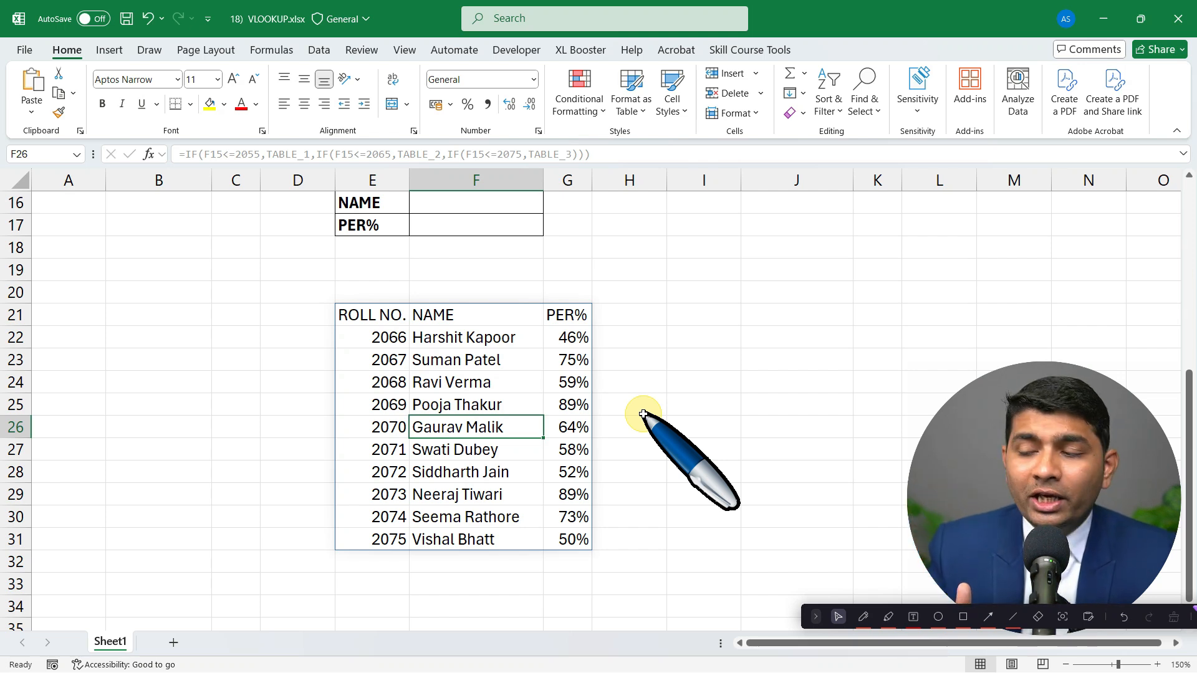
Step: Evaluate the whole nested IF expression in E21 into its array of values, then undo the evaluation
left_click(372, 316)
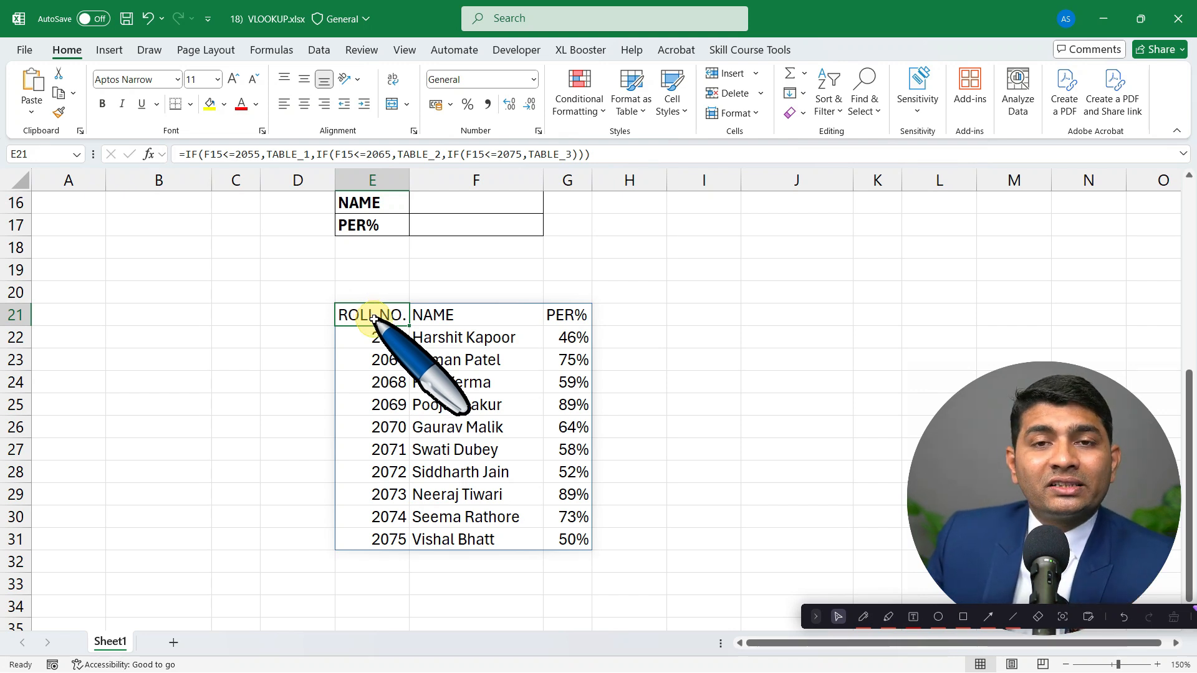
double_click(374, 320)
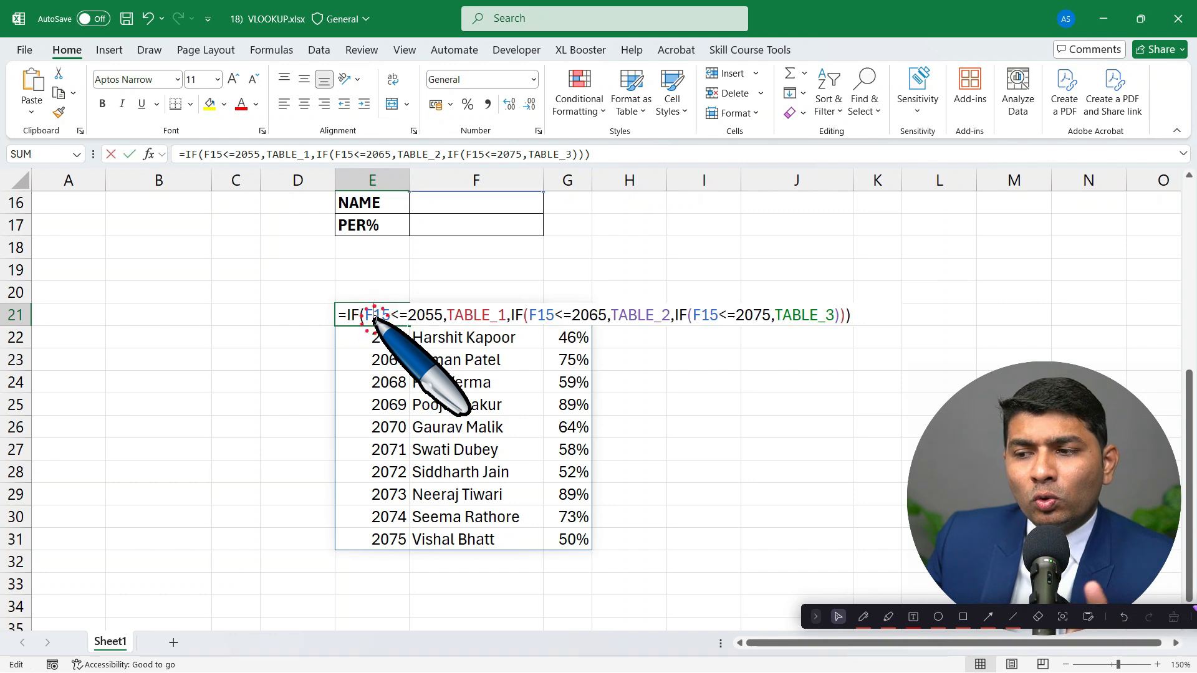
left_click_drag(346, 317, 852, 315)
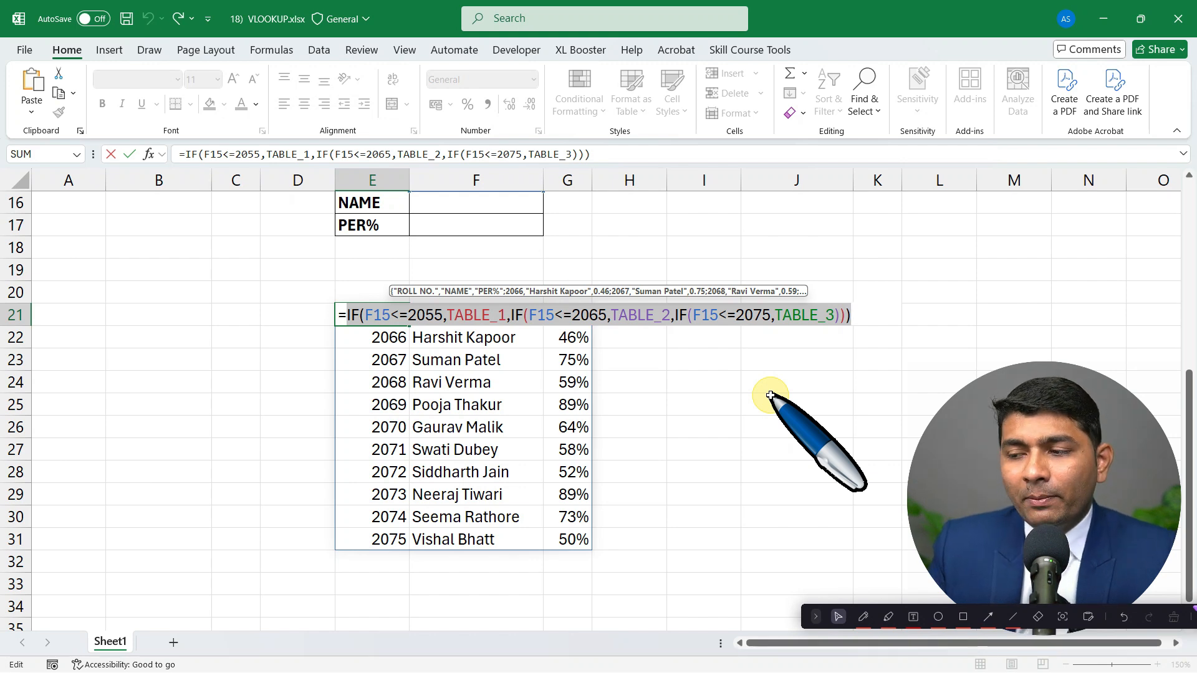
key("F9")
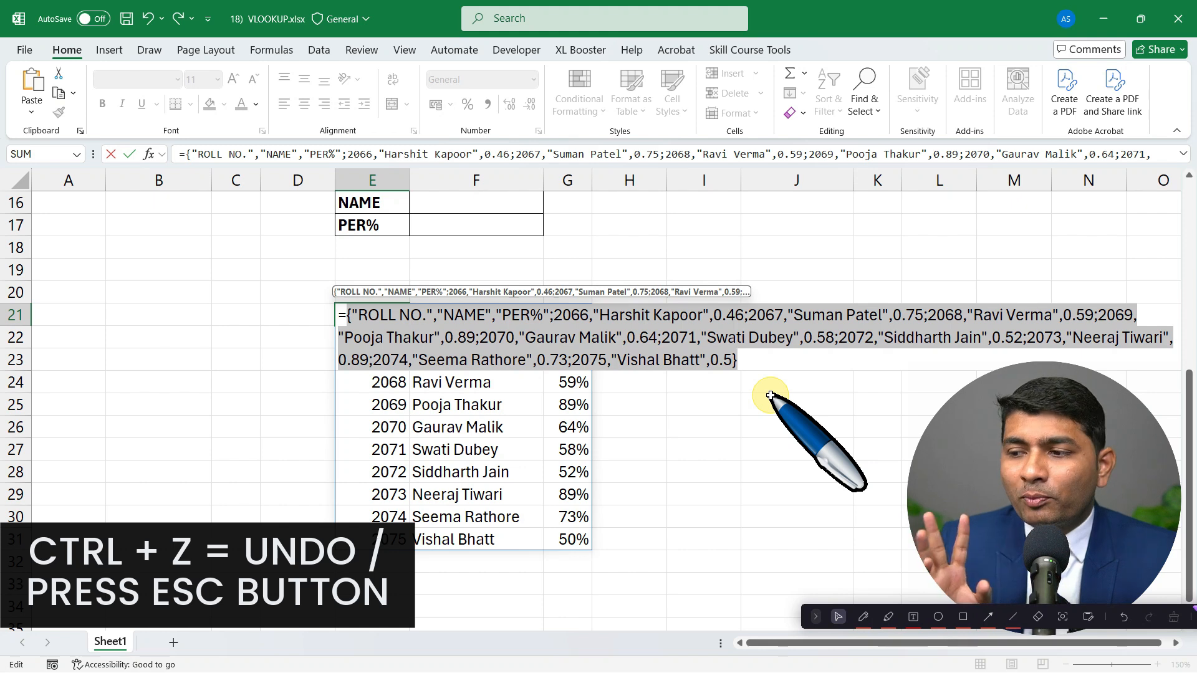
key("ctrl+z")
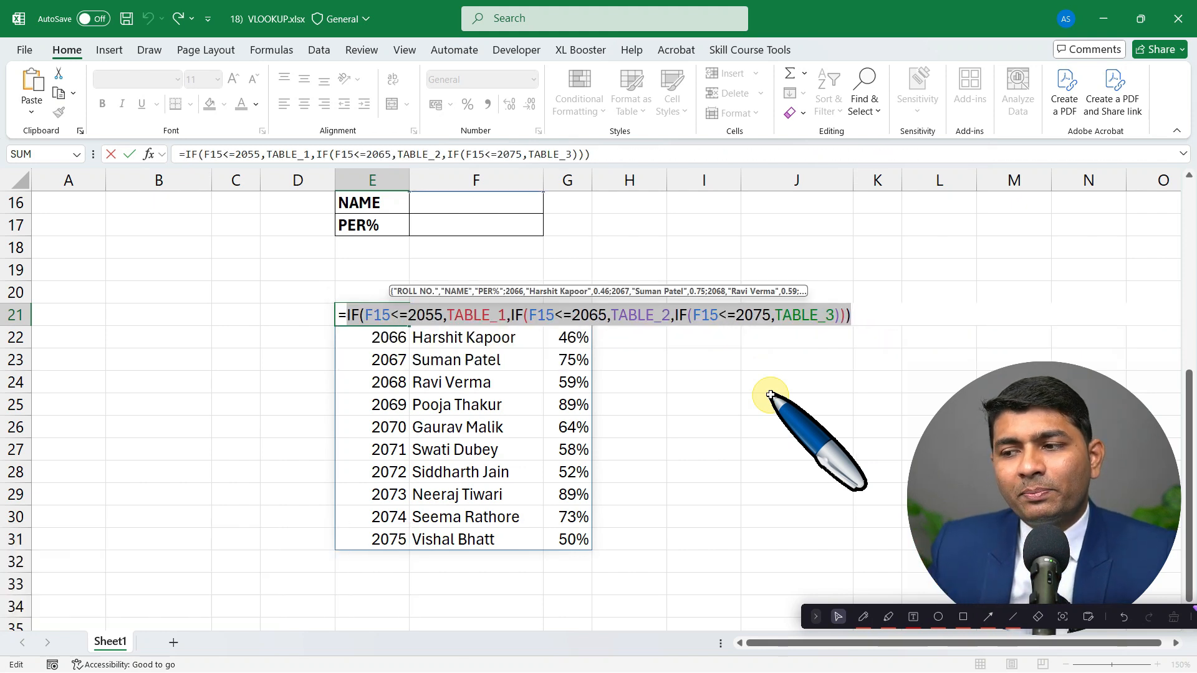
key("Return")
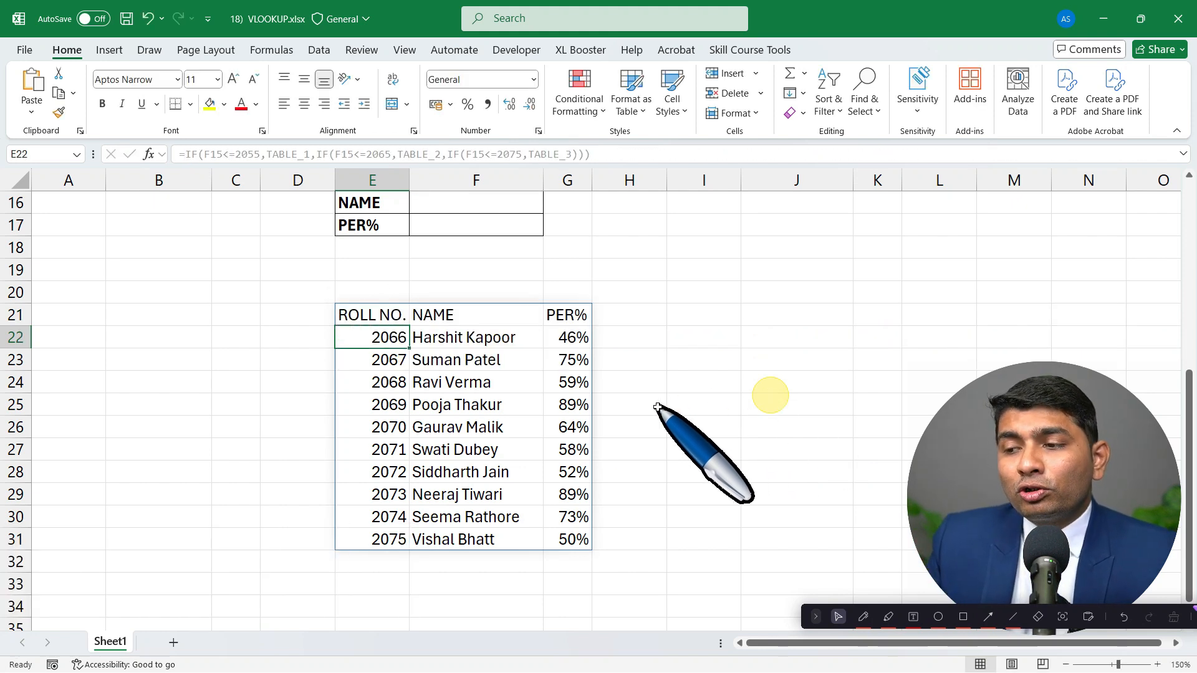
Step: Copy the nested IF expression from E21 without its equals sign and leave the cell
scroll(540, 388, "up", 2)
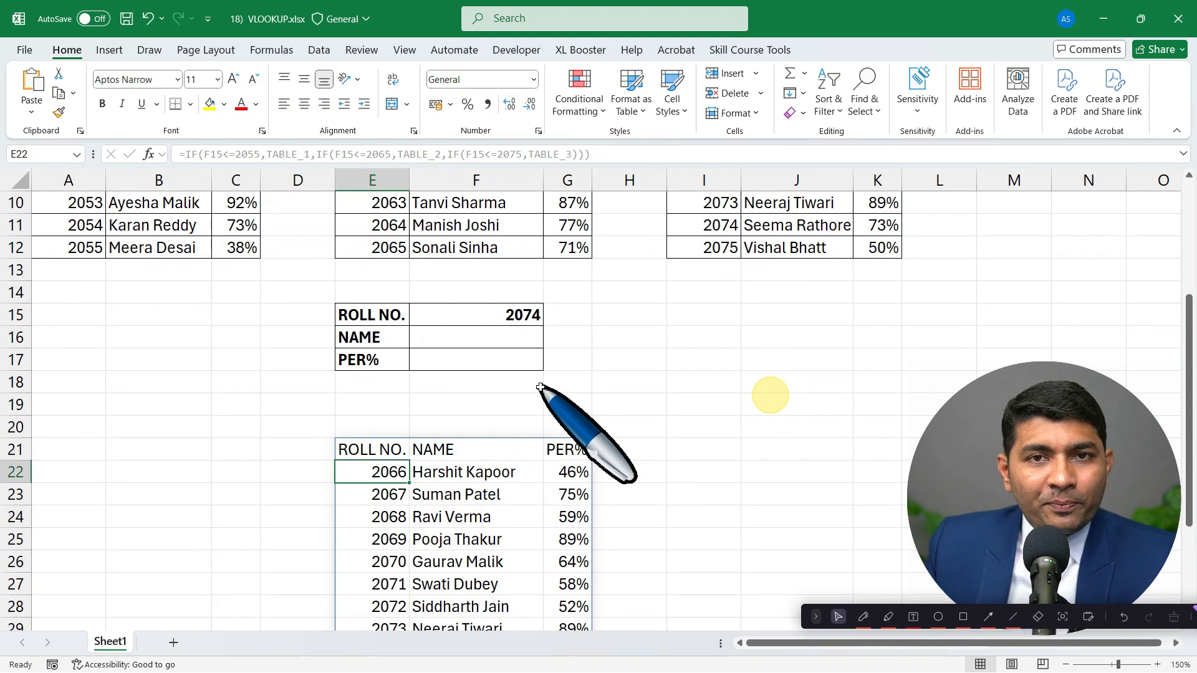
double_click(377, 450)
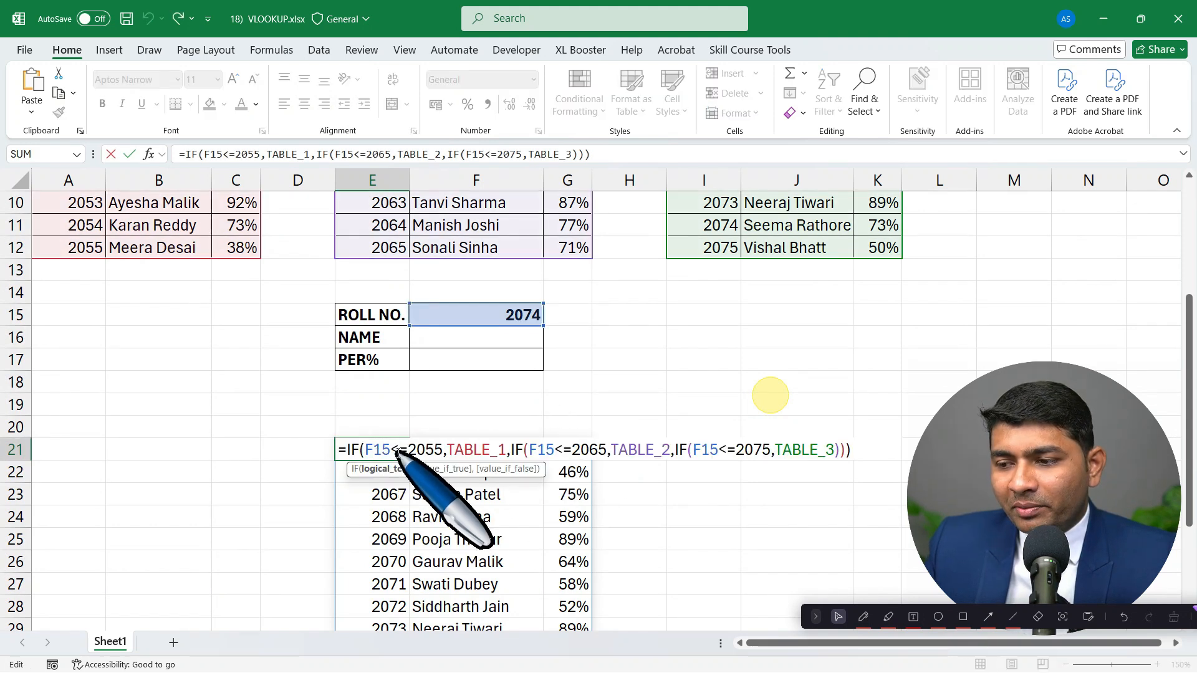
left_click_drag(347, 450, 864, 452)
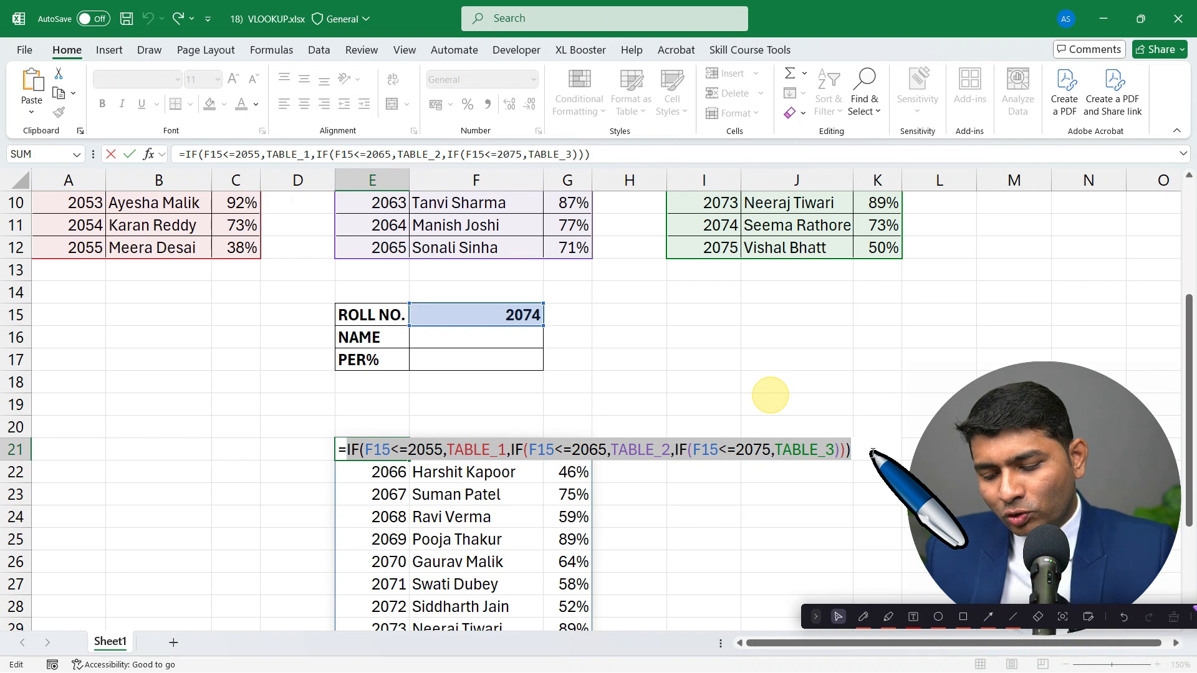
key("Return")
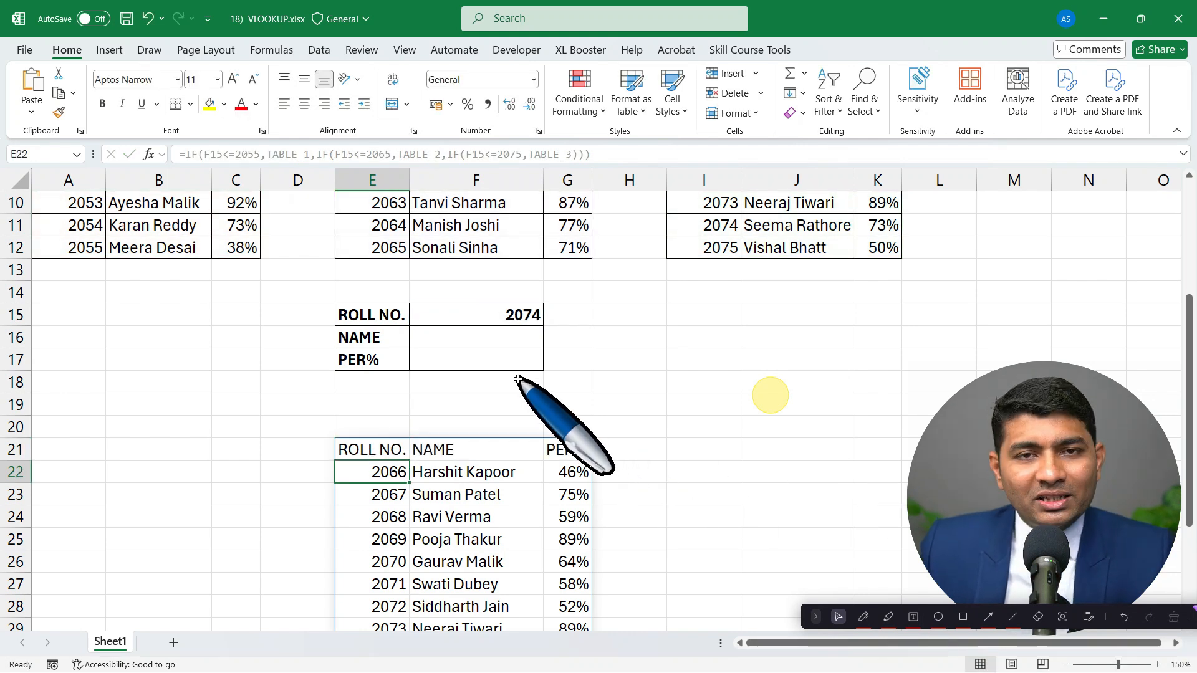
Step: Start a VLOOKUP formula in NAME cell F16 with the roll number in F15 as the lookup value
scroll(518, 384, "up", 1)
left_click(496, 404)
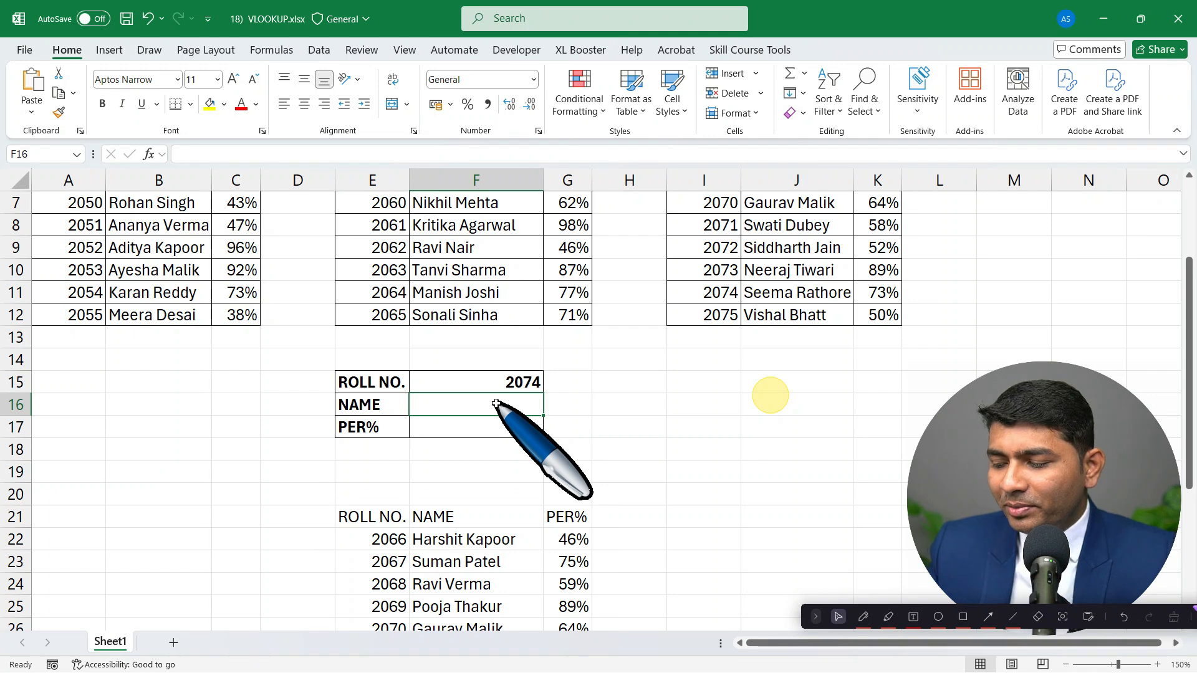
type("=VL")
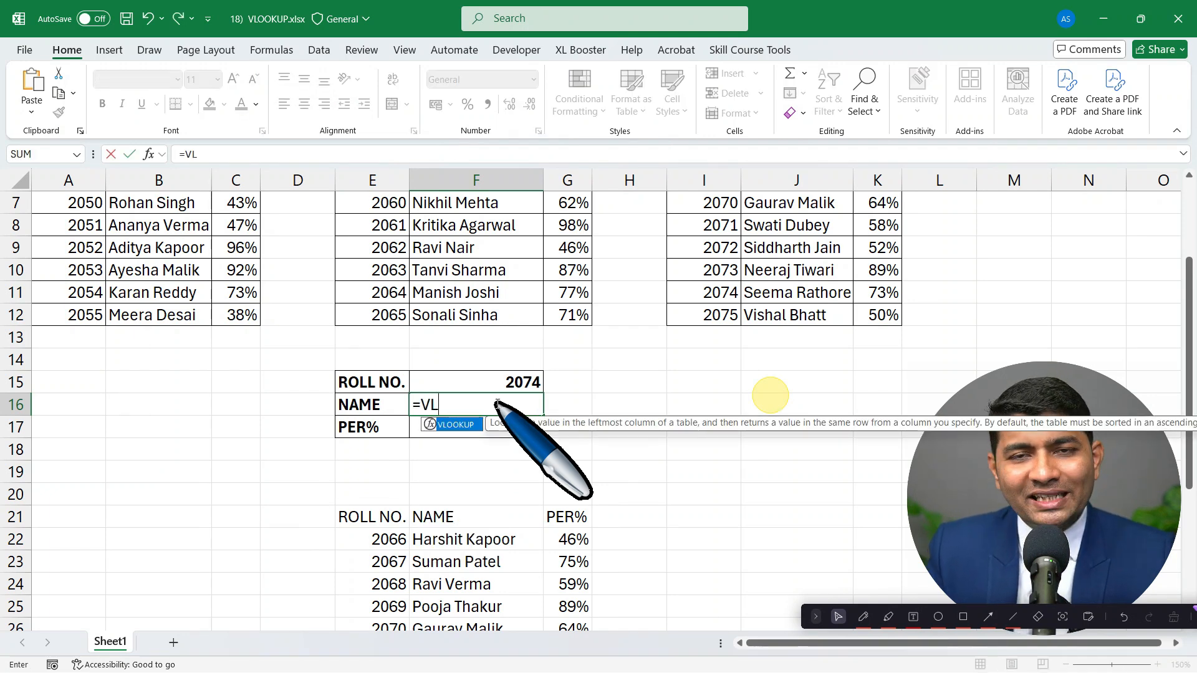
key("Tab")
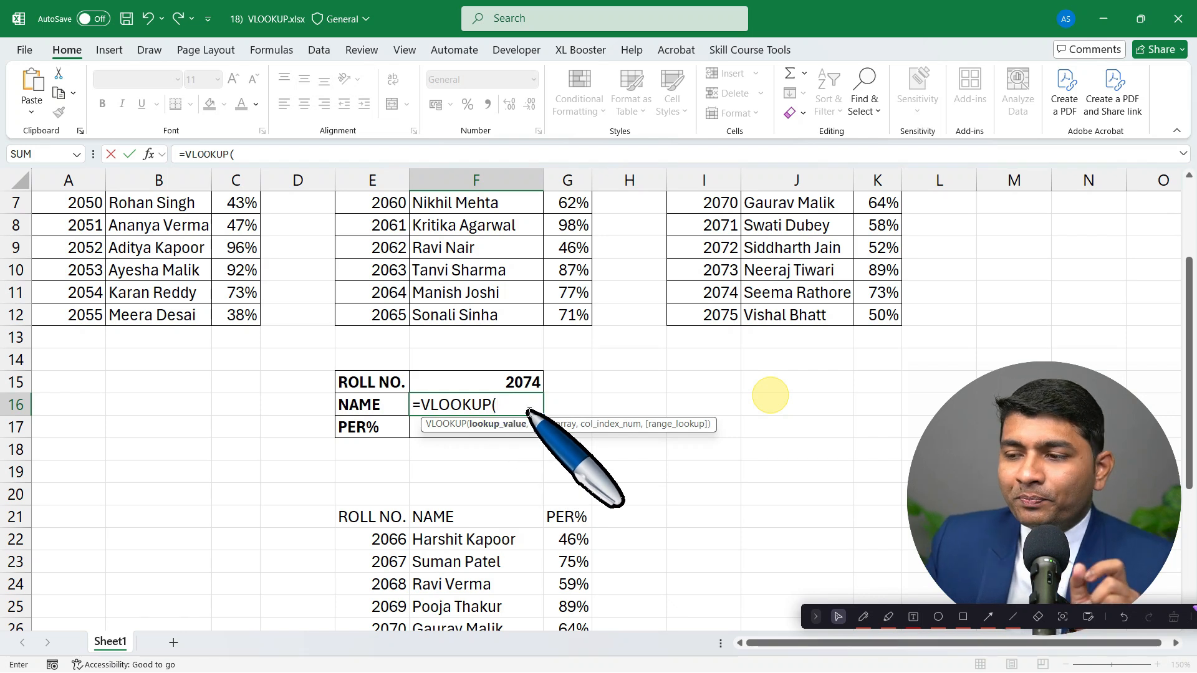
left_click(492, 380)
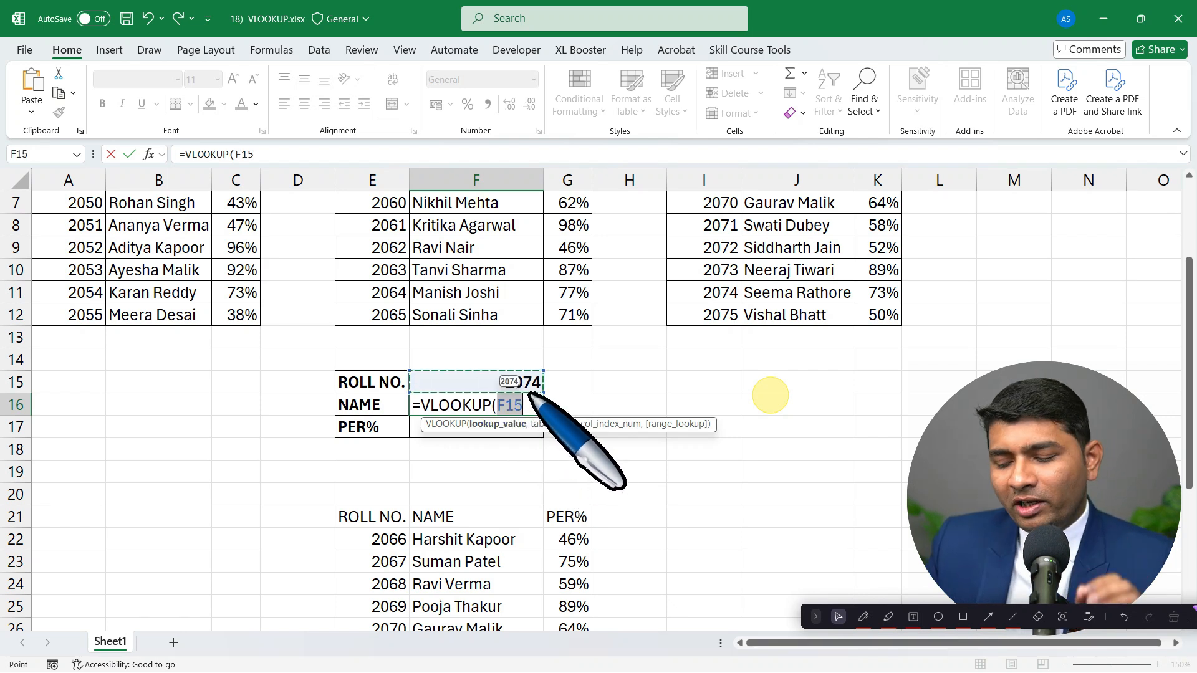
type(",")
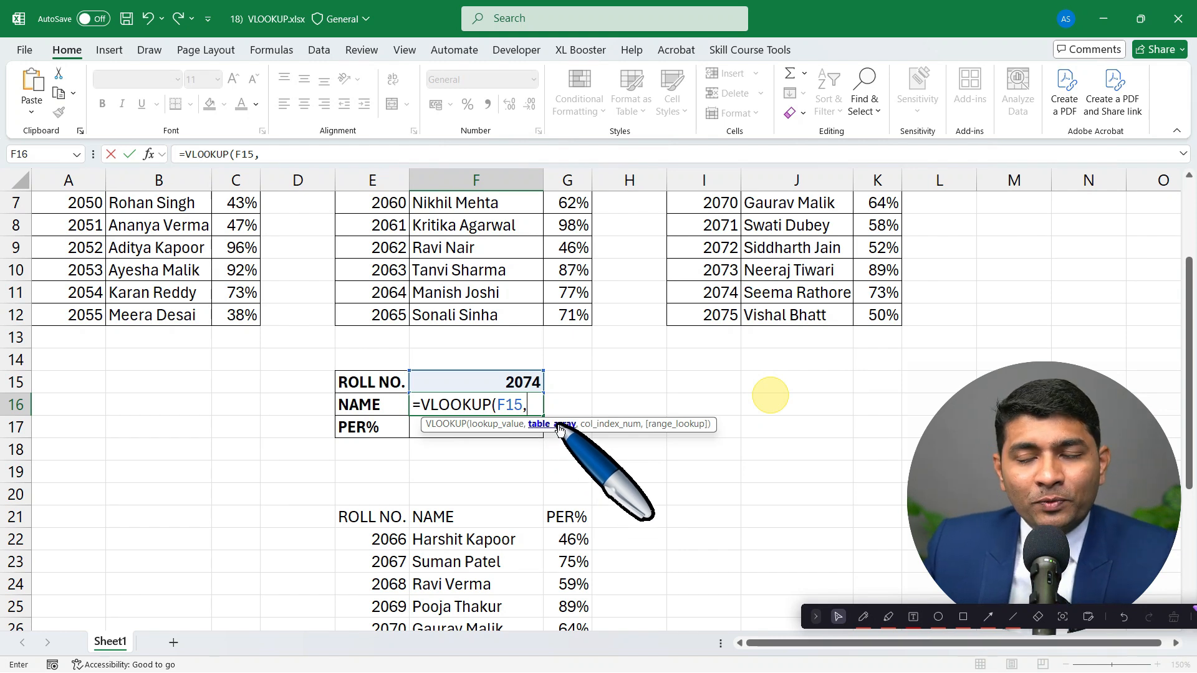
scroll(549, 424, "up", 2)
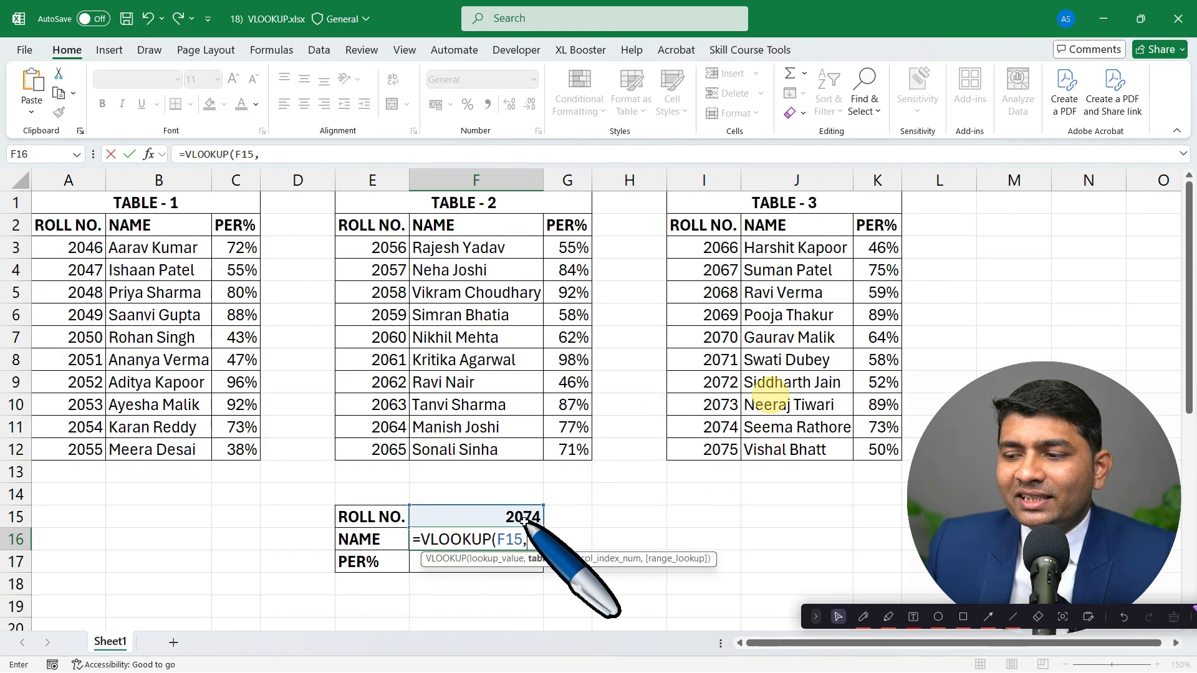
left_click_drag(695, 226, 886, 450)
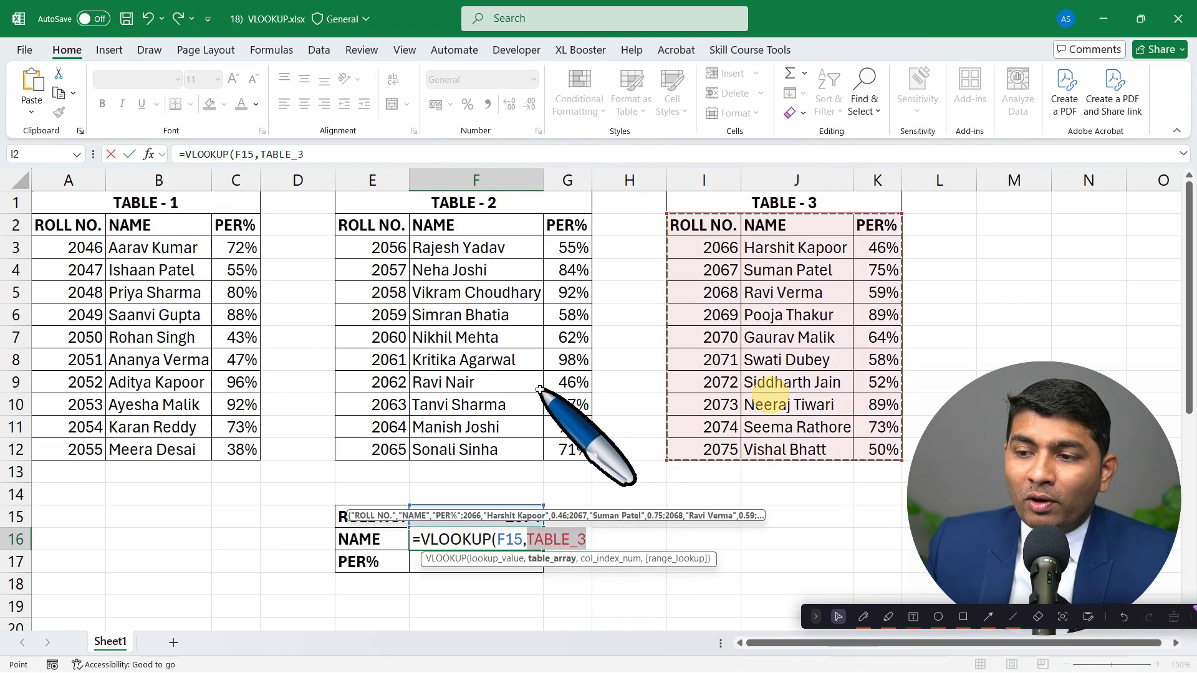
left_click_drag(62, 225, 248, 458)
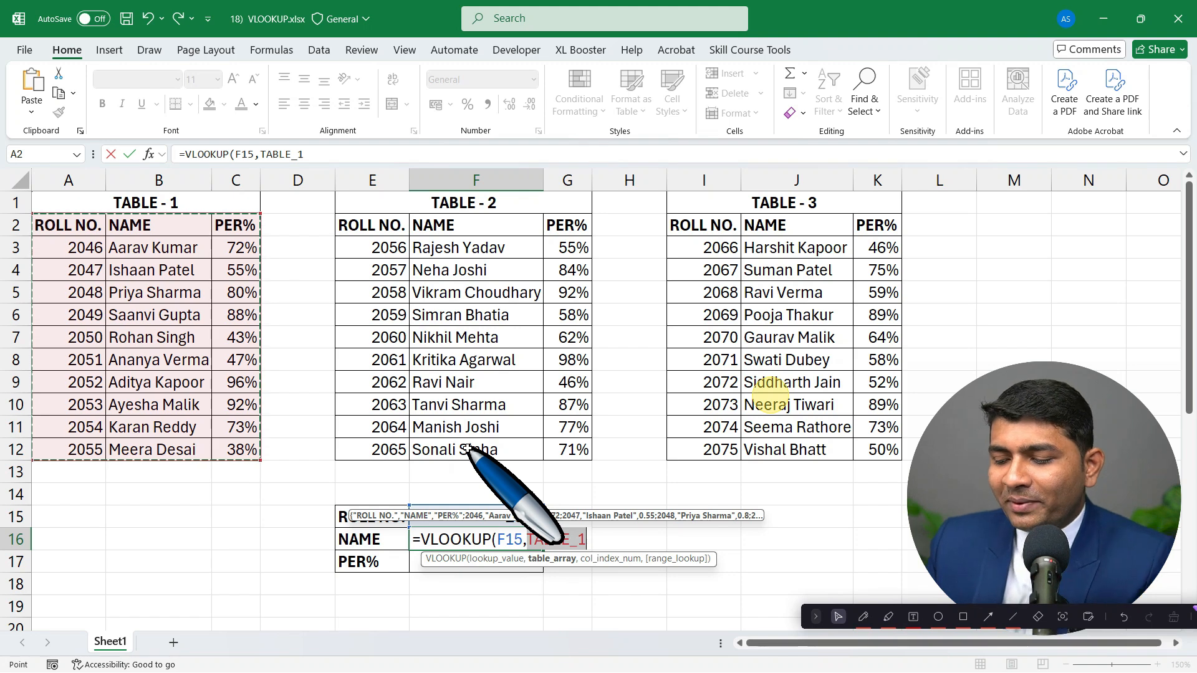
key("BackSpace")
key("BackSpace")
key("BackSpace")
key("BackSpace")
key("BackSpace")
key("BackSpace")
key("BackSpace")
Step: Complete F16's VLOOKUP with the copied nested IF(F15<=2055,TABLE_1,IF(F15<=2065,TABLE_2,IF(F15<=2075,TABLE_3))) as table array, column index 2 and match type 0
scroll(597, 458, "down", 1)
scroll(597, 458, "down", 2)
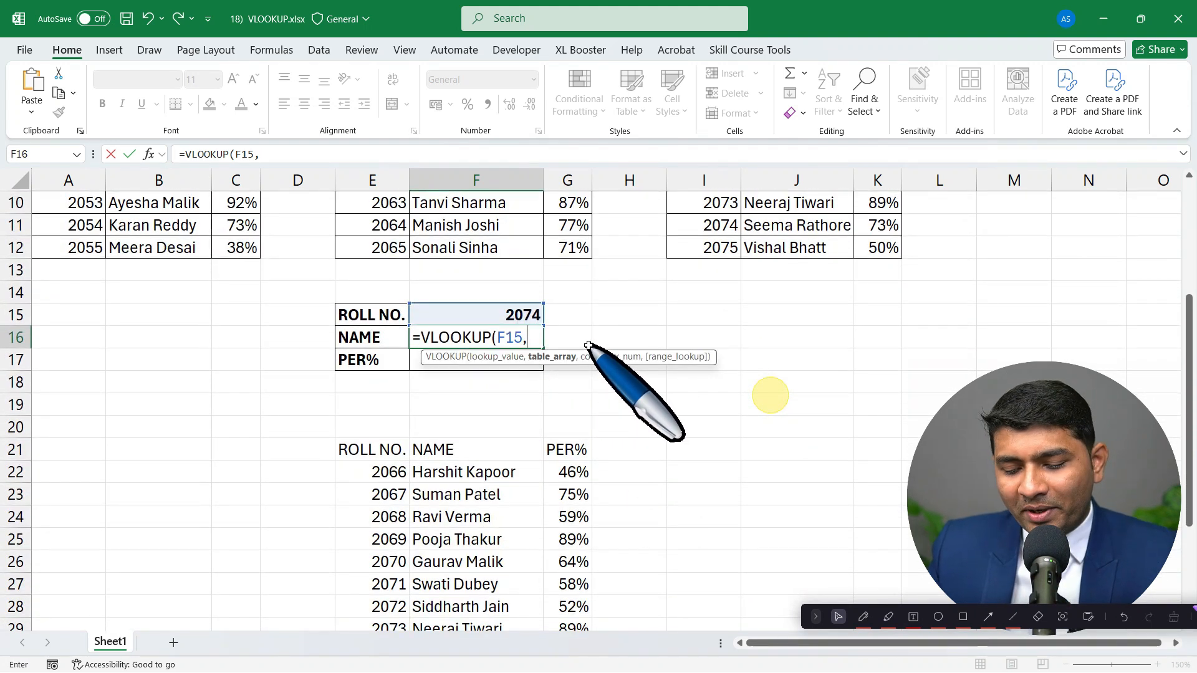
type("IF(F15<=2055,TABLE_1,IF(F15<=2065,TABLE_2,IF(F15<=2075,TABLE_3)))")
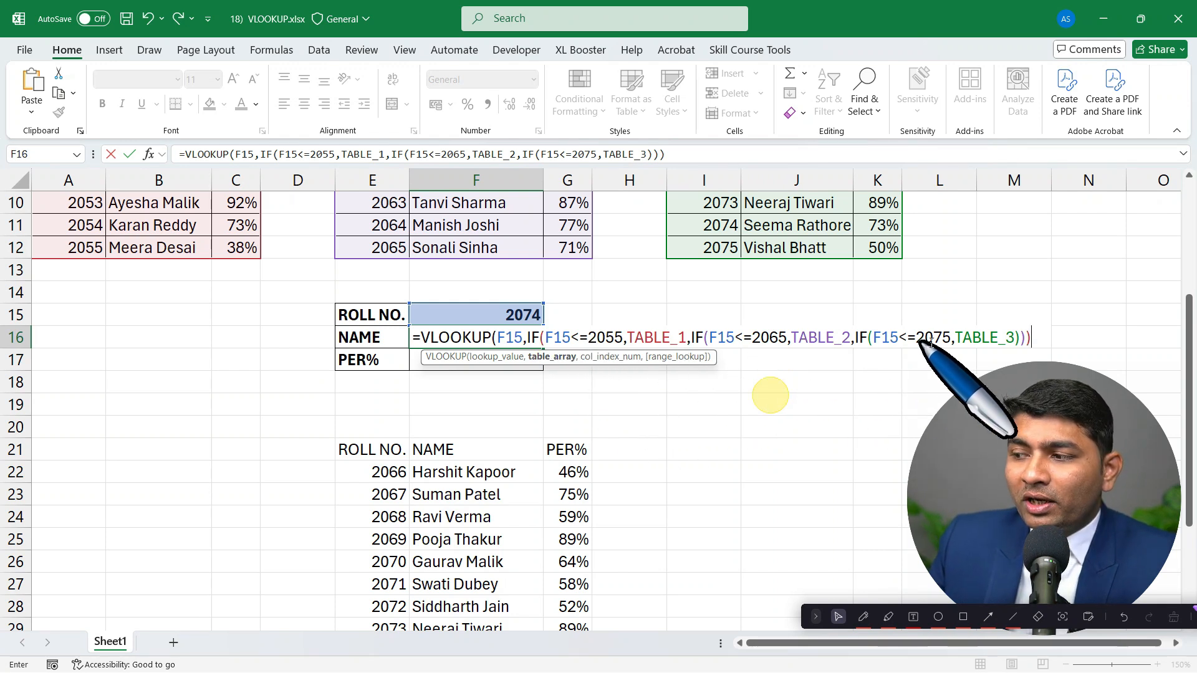
type(",")
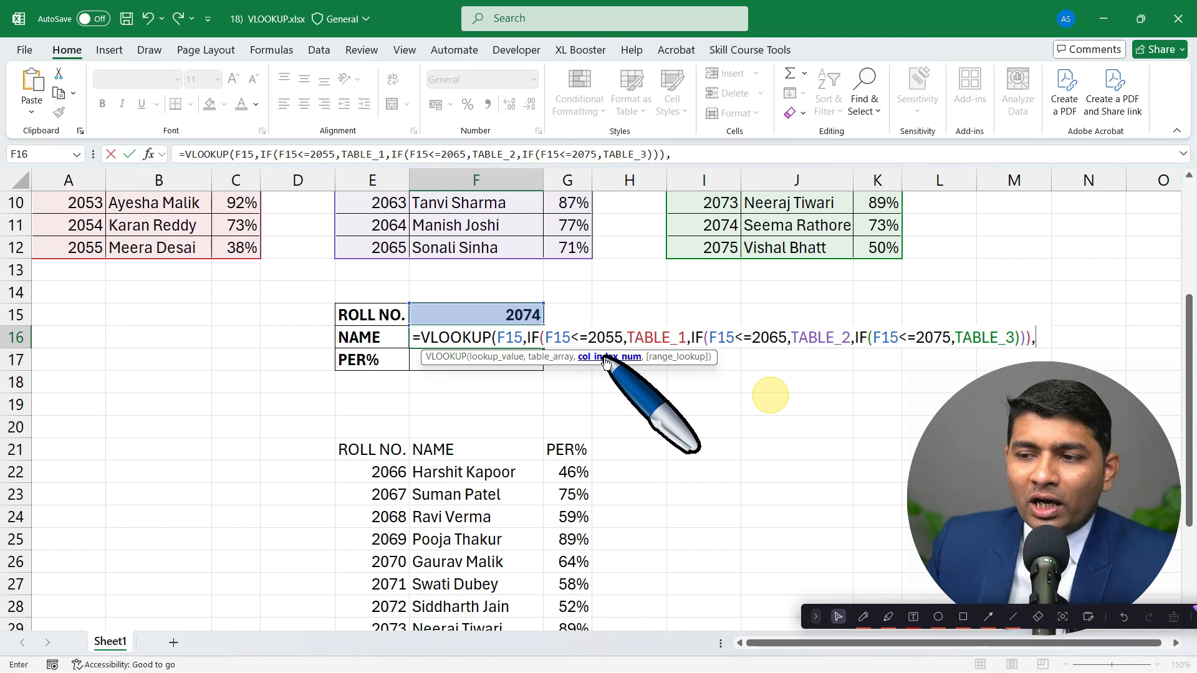
scroll(312, 421, "up", 3)
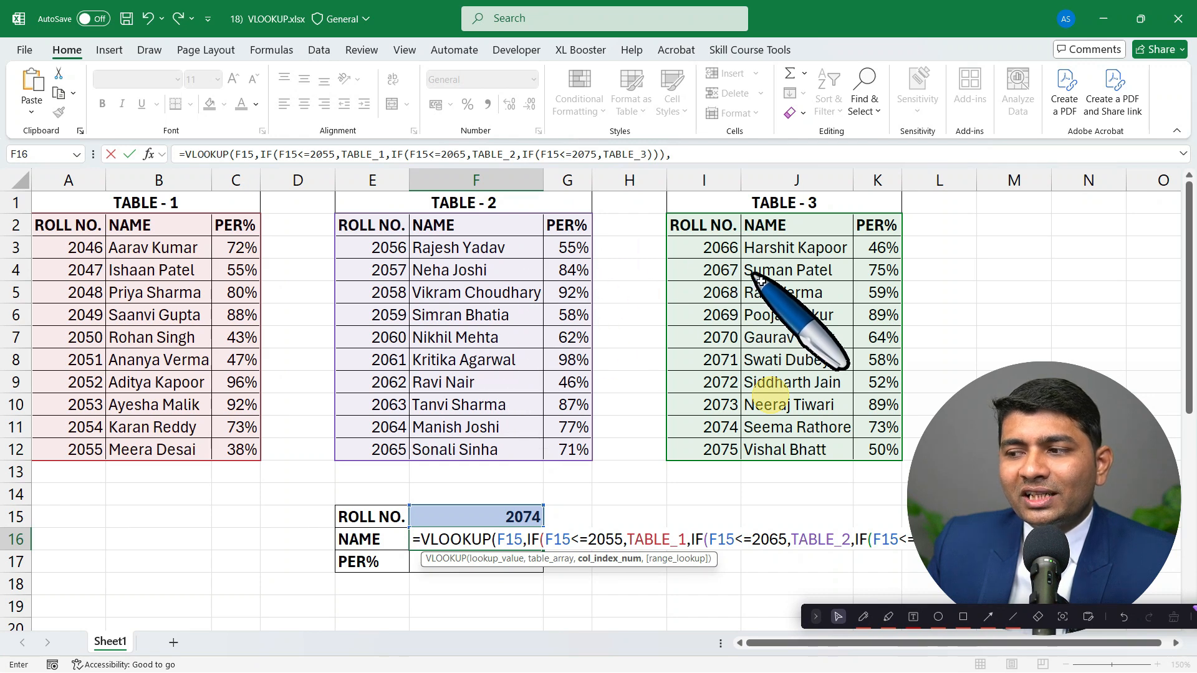
scroll(790, 362, "down", 4)
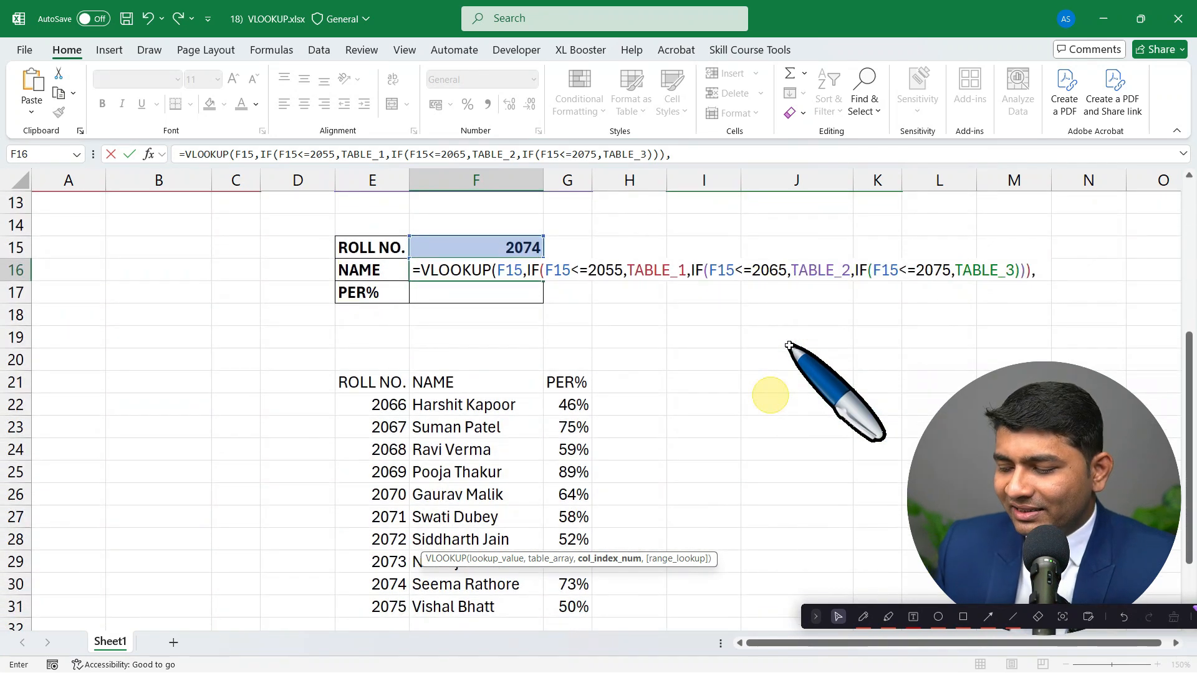
type("2,0")
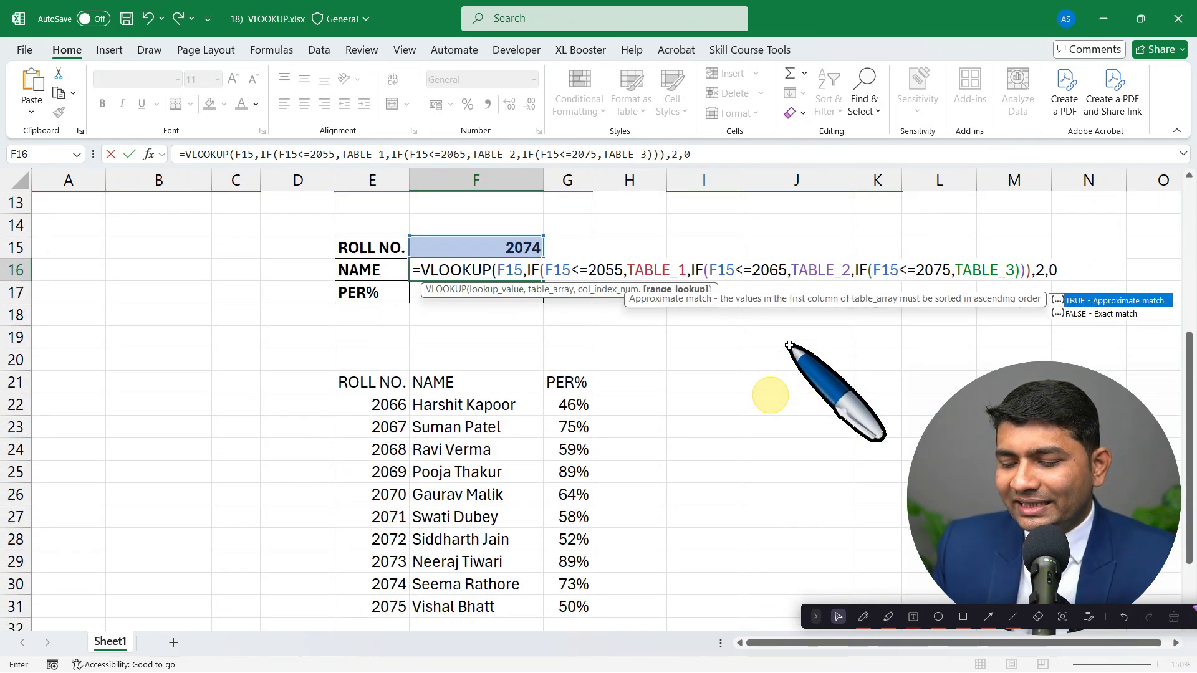
type(")")
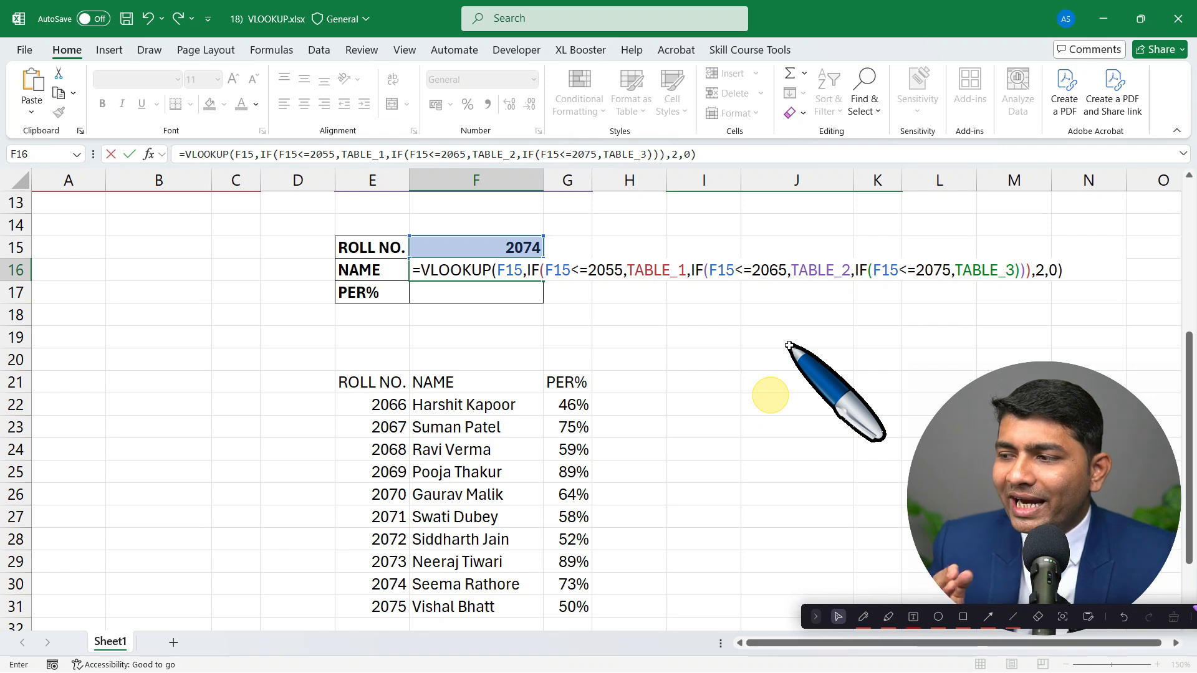
key("Return")
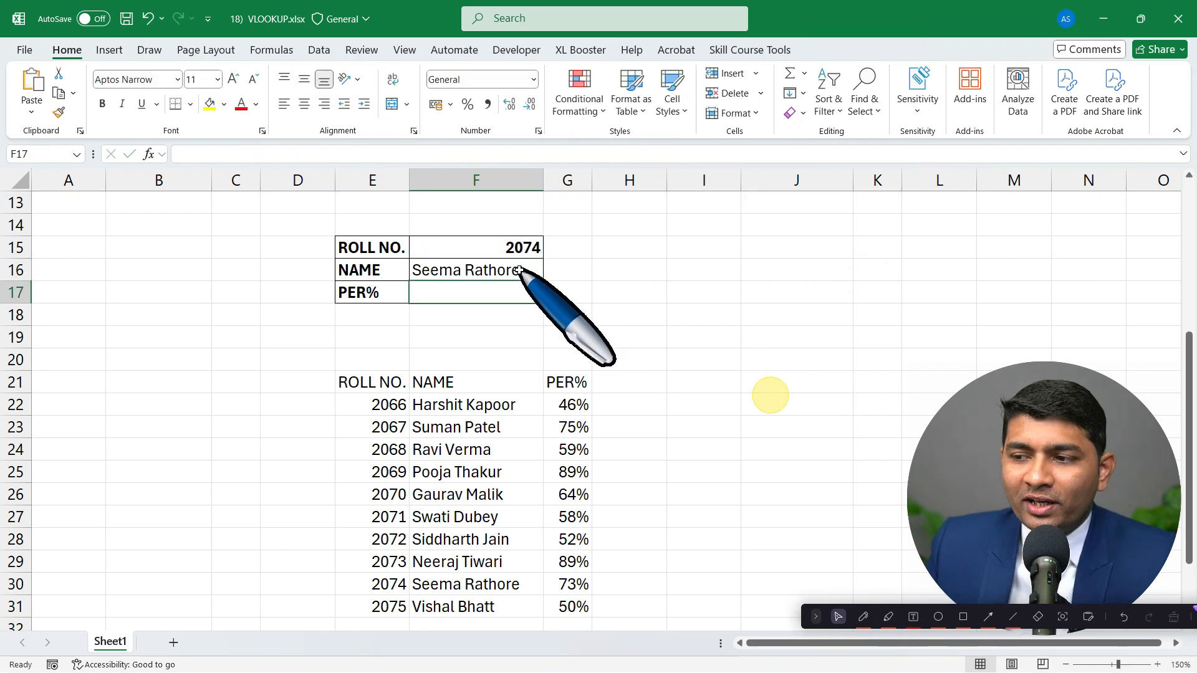
Step: Try to fill the VLOOKUP from F16 down to PER% cell F17 and inspect the copied formula's lookup reference
left_click(540, 280)
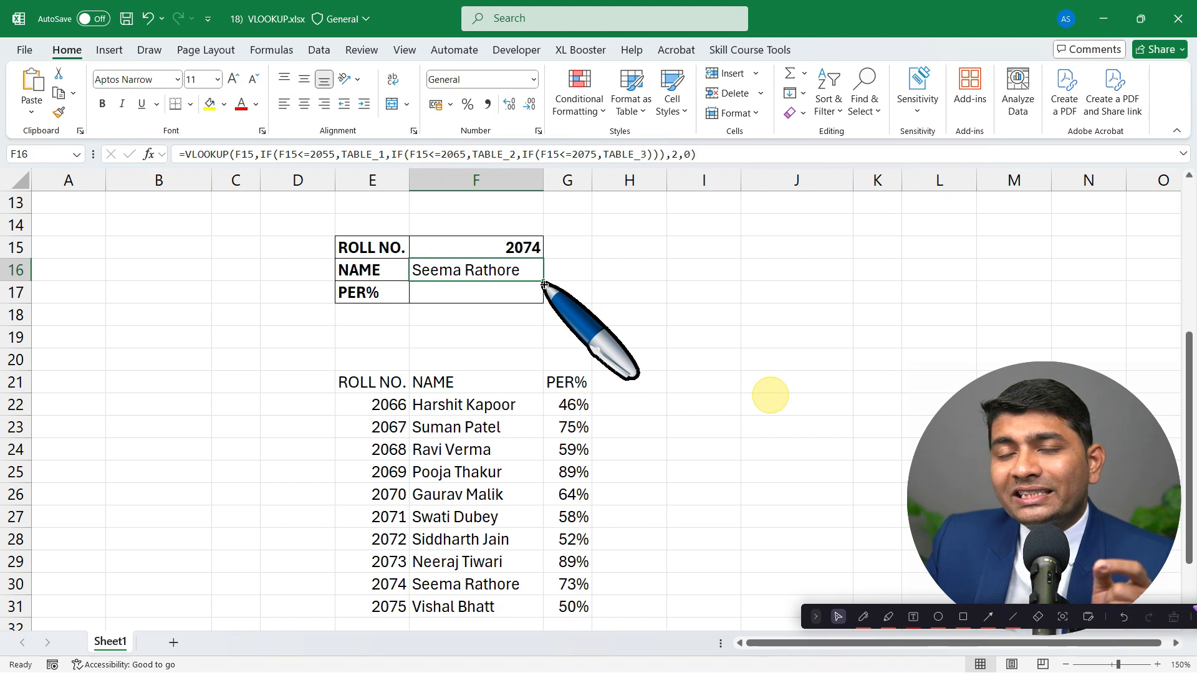
left_click_drag(544, 285, 542, 301)
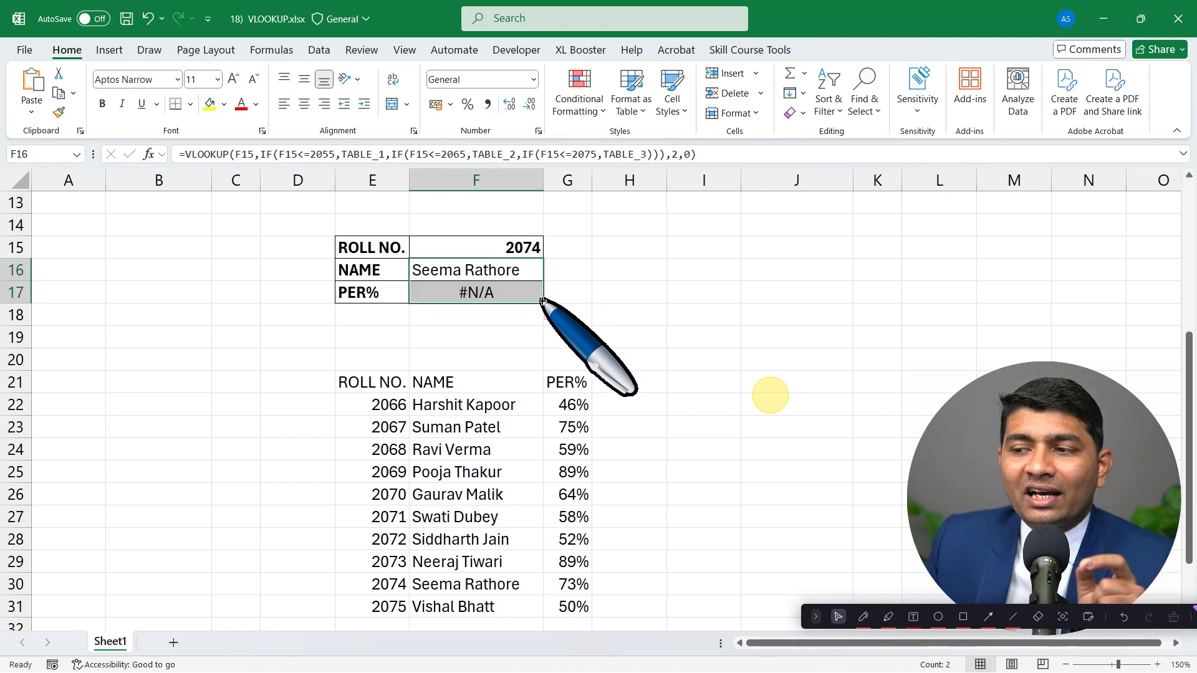
left_click(518, 292)
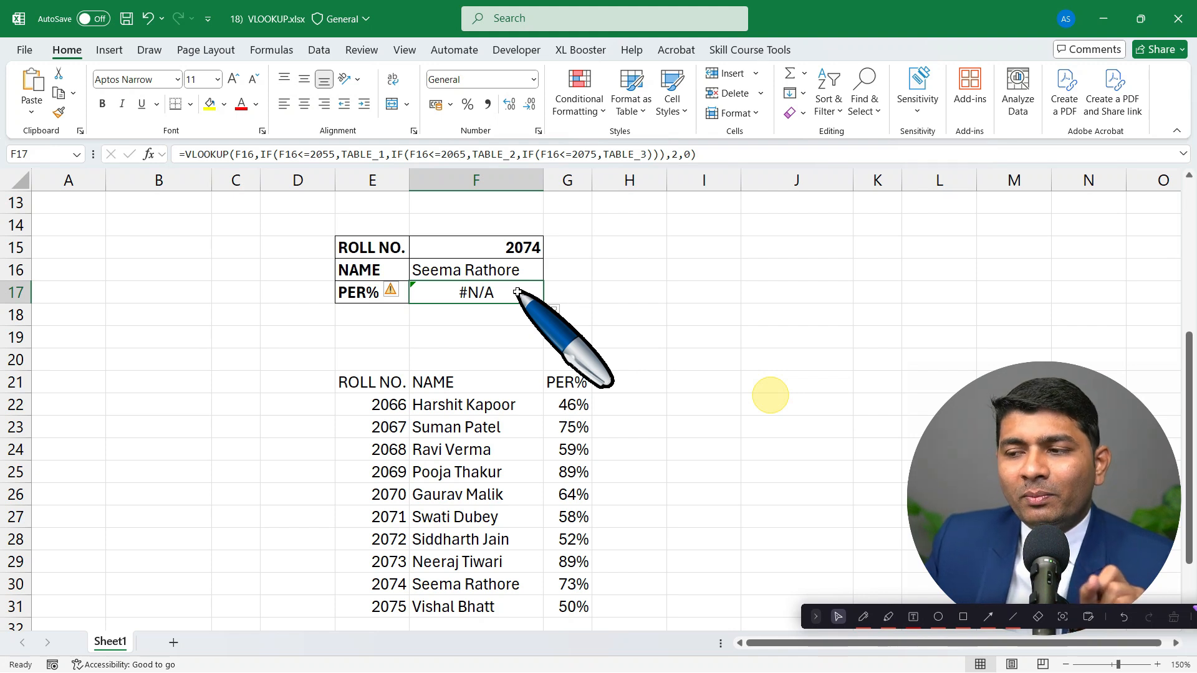
double_click(518, 292)
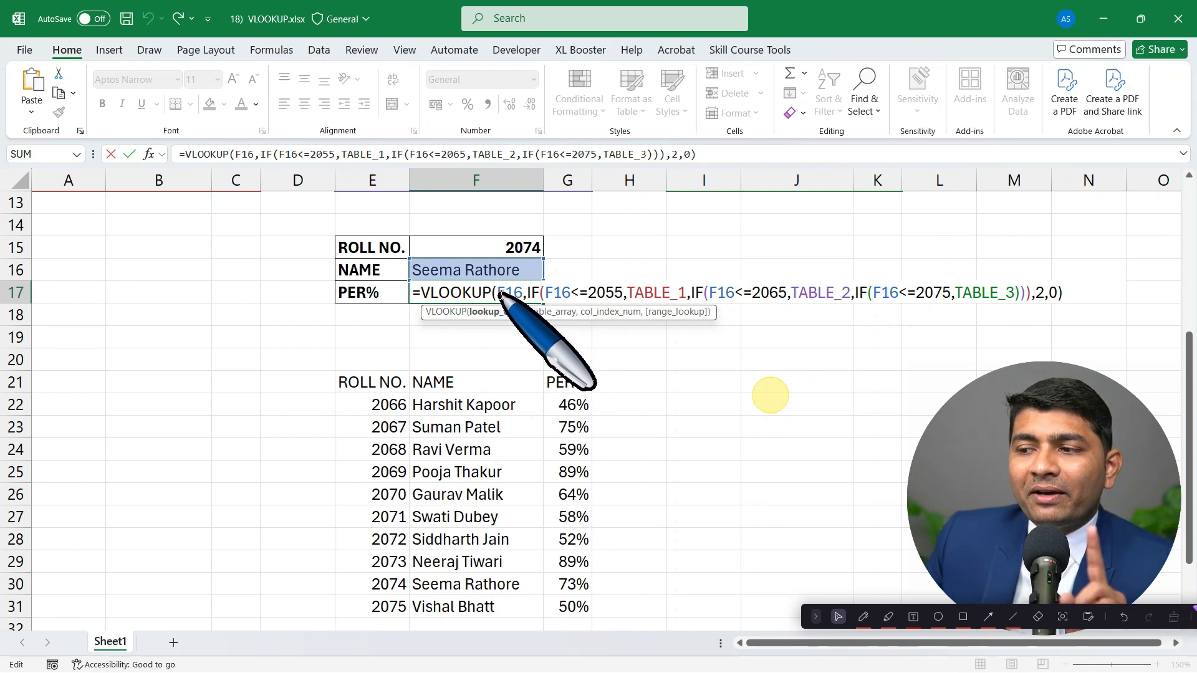
double_click(508, 292)
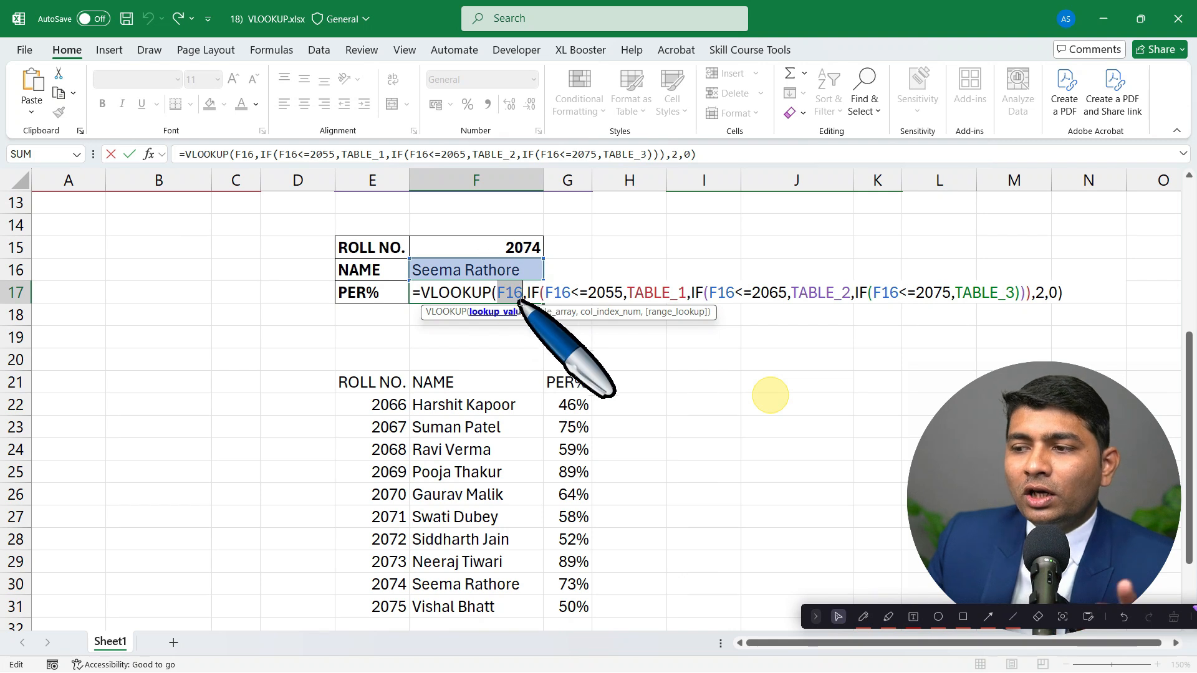
key("Return")
Step: Make all four F15 references in F16's formula absolute as $F$15, in the lookup value and every IF condition
left_click(502, 270)
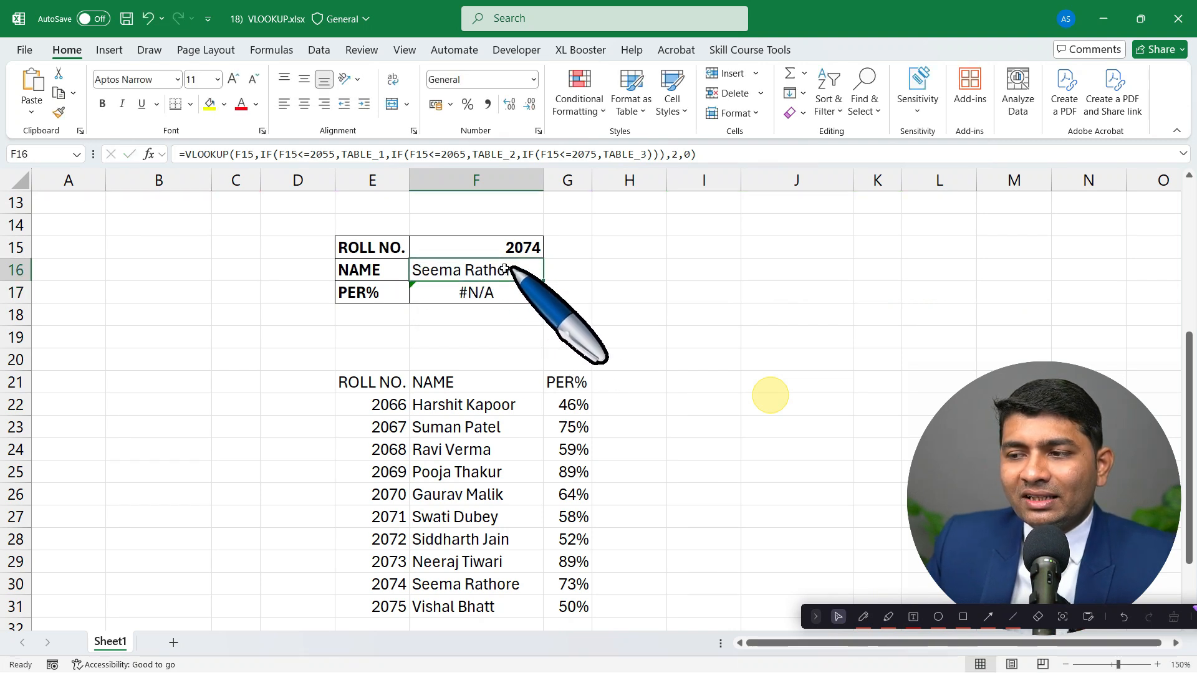
double_click(502, 270)
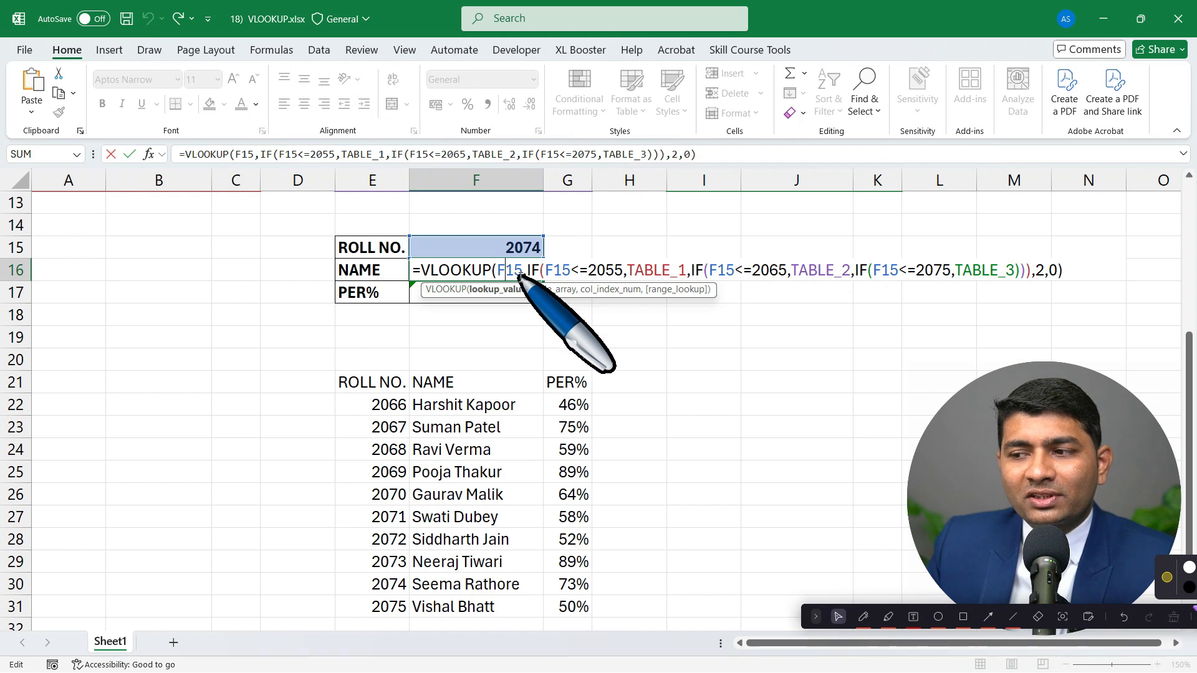
left_click(522, 270)
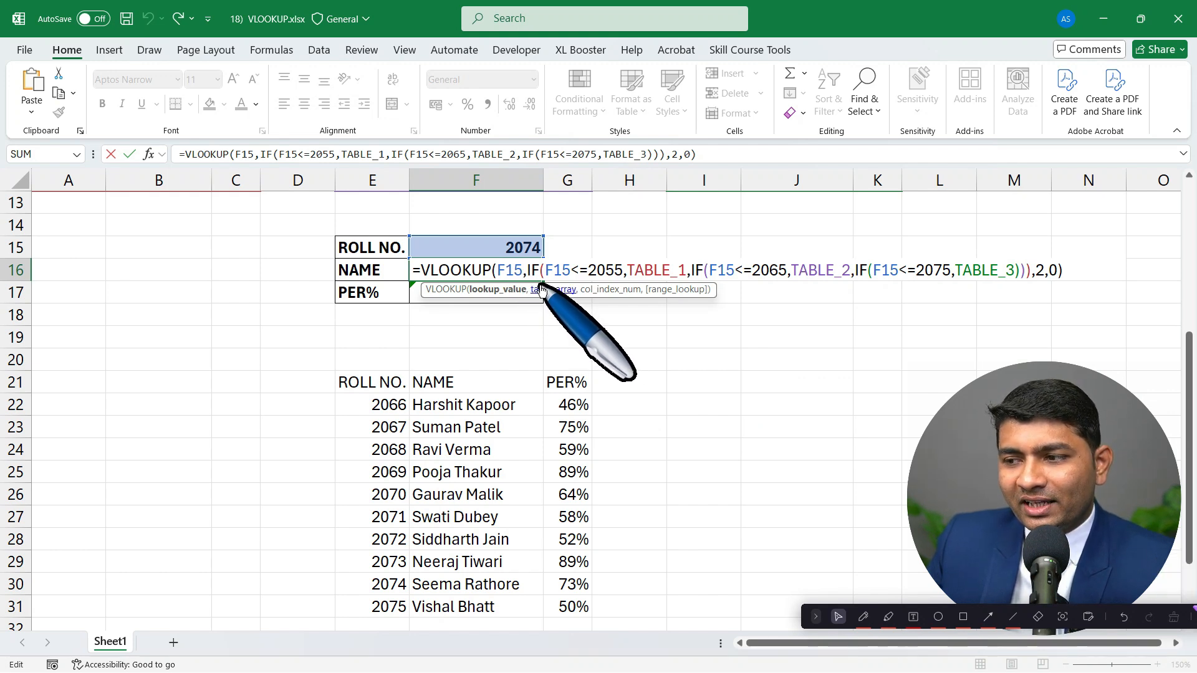
key("F4")
left_click(575, 271)
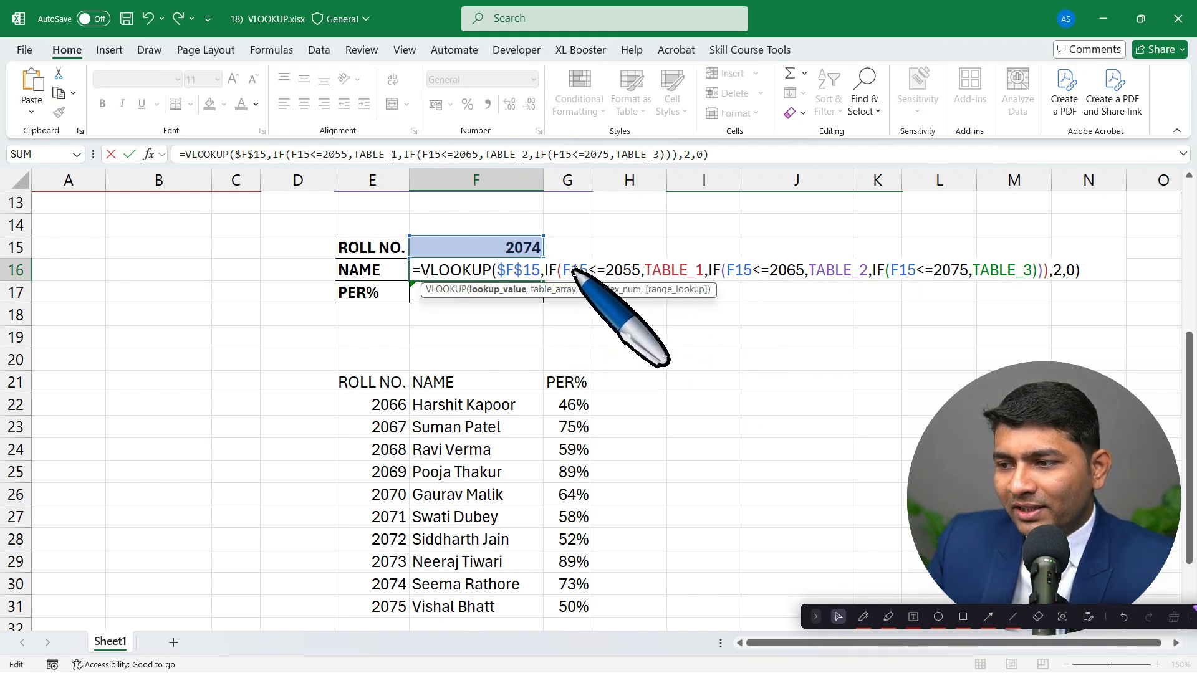
key("F4")
key("F4")
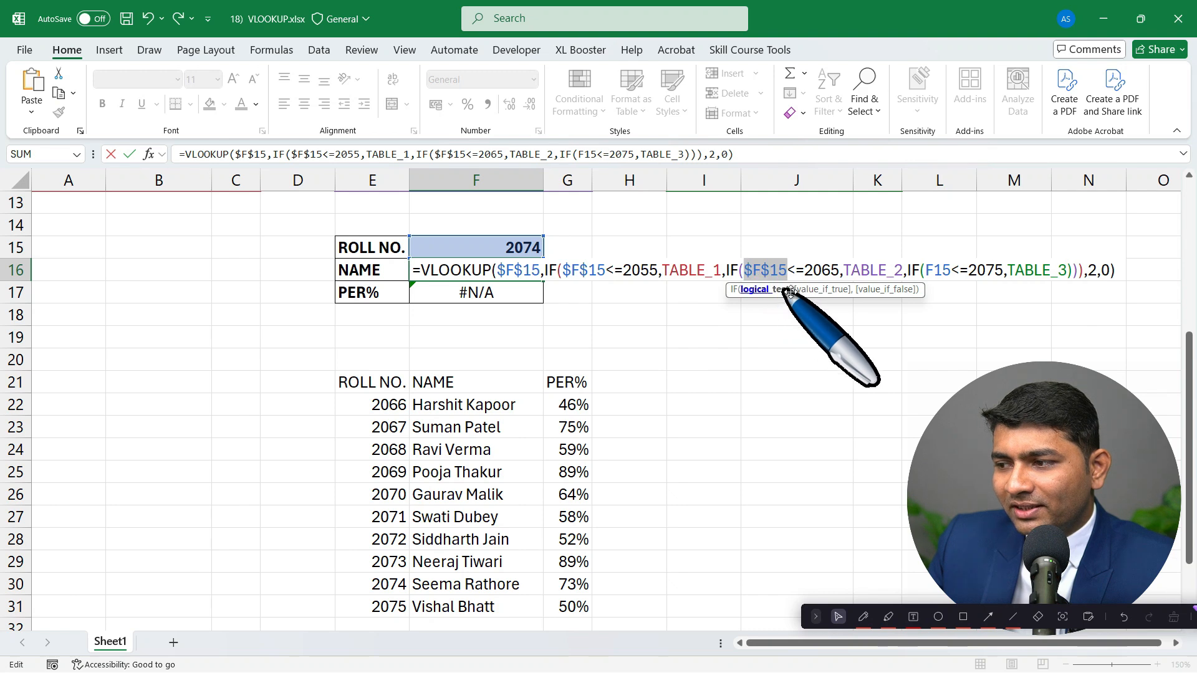
left_click(929, 271)
key("F4")
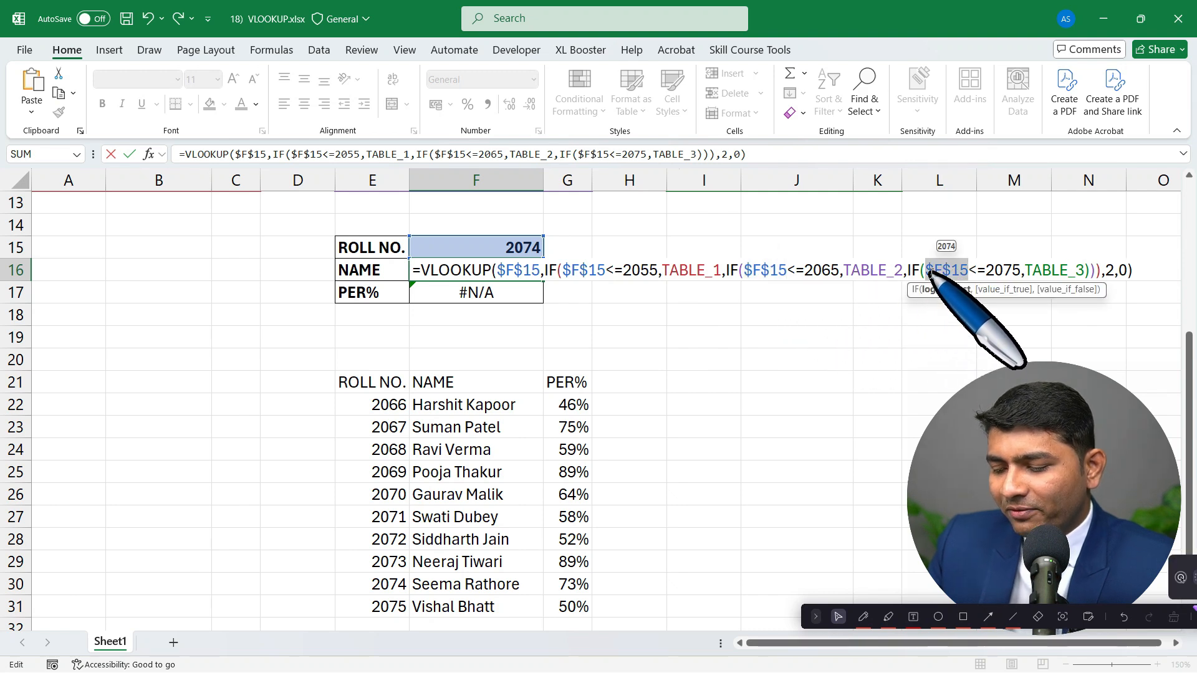
key("Return")
Step: Clear the PER% cell F17 and fill it again with the absolute-reference formula from F16
key("Delete")
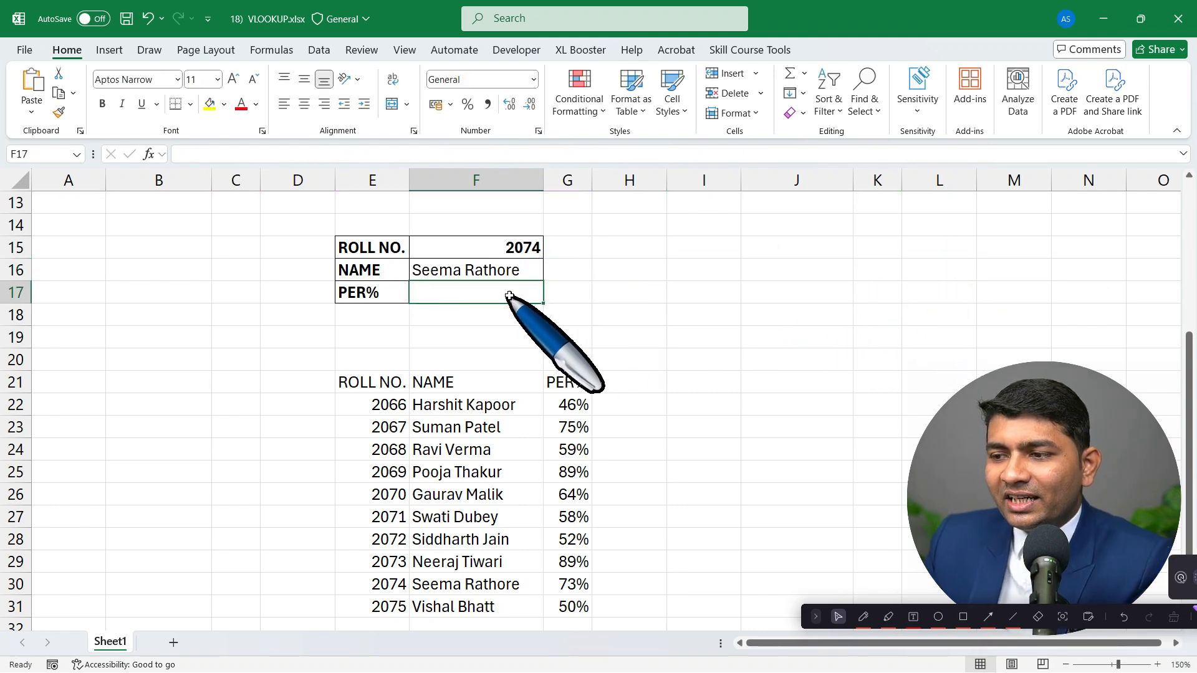
left_click(524, 274)
left_click_drag(543, 281, 544, 303)
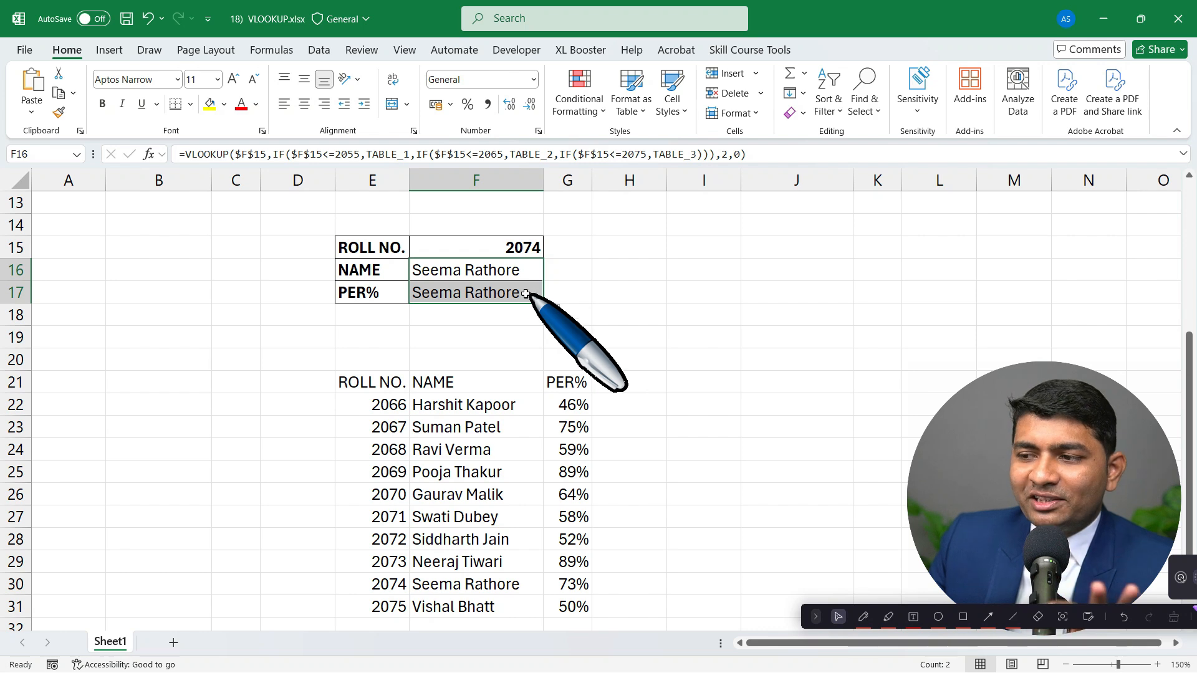
Step: Change the VLOOKUP column index in F17 to 3 and format the cell as a percentage
double_click(532, 295)
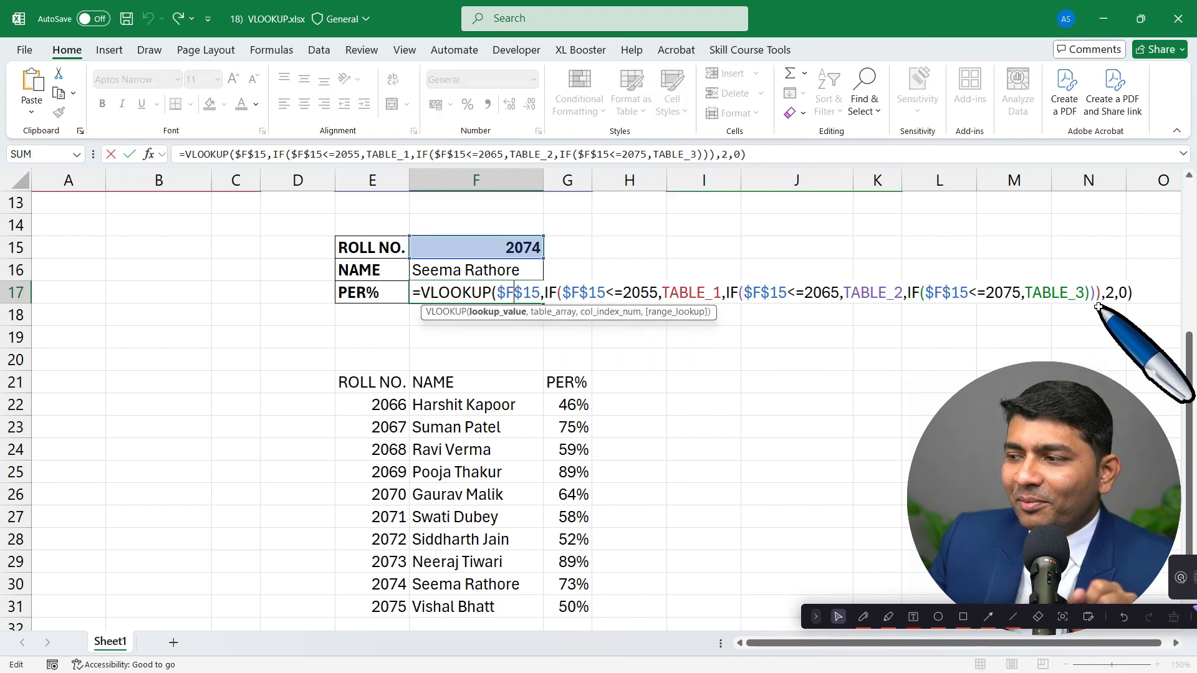
double_click(1111, 293)
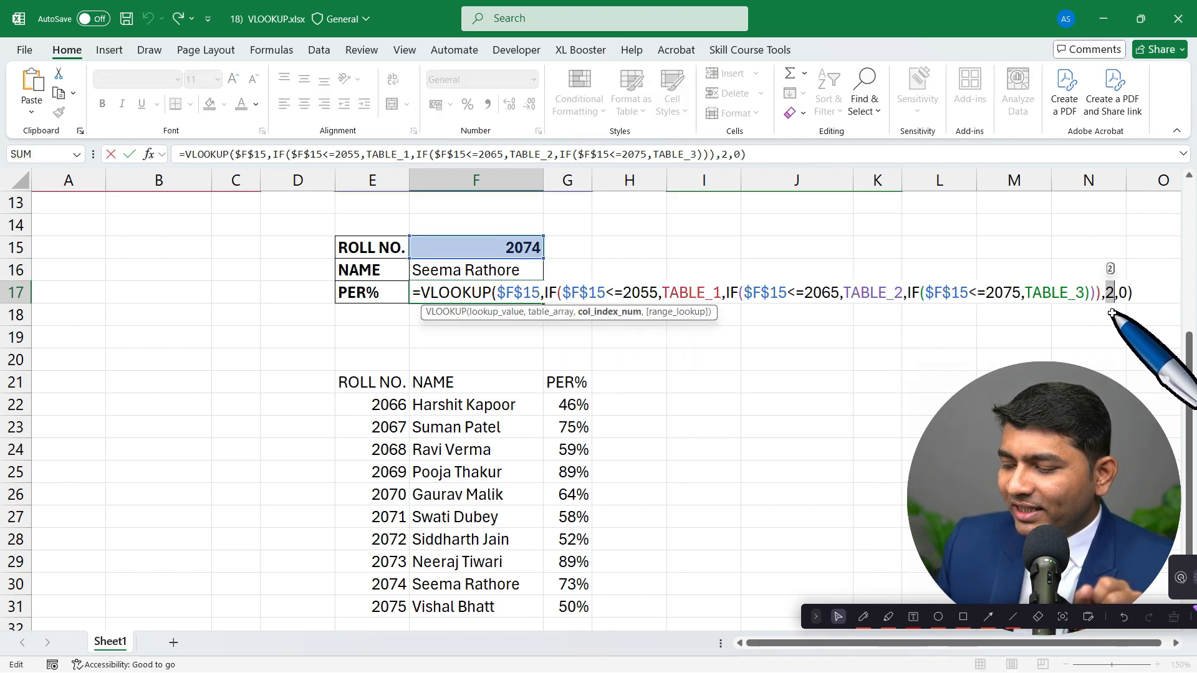
type("3")
key("Return")
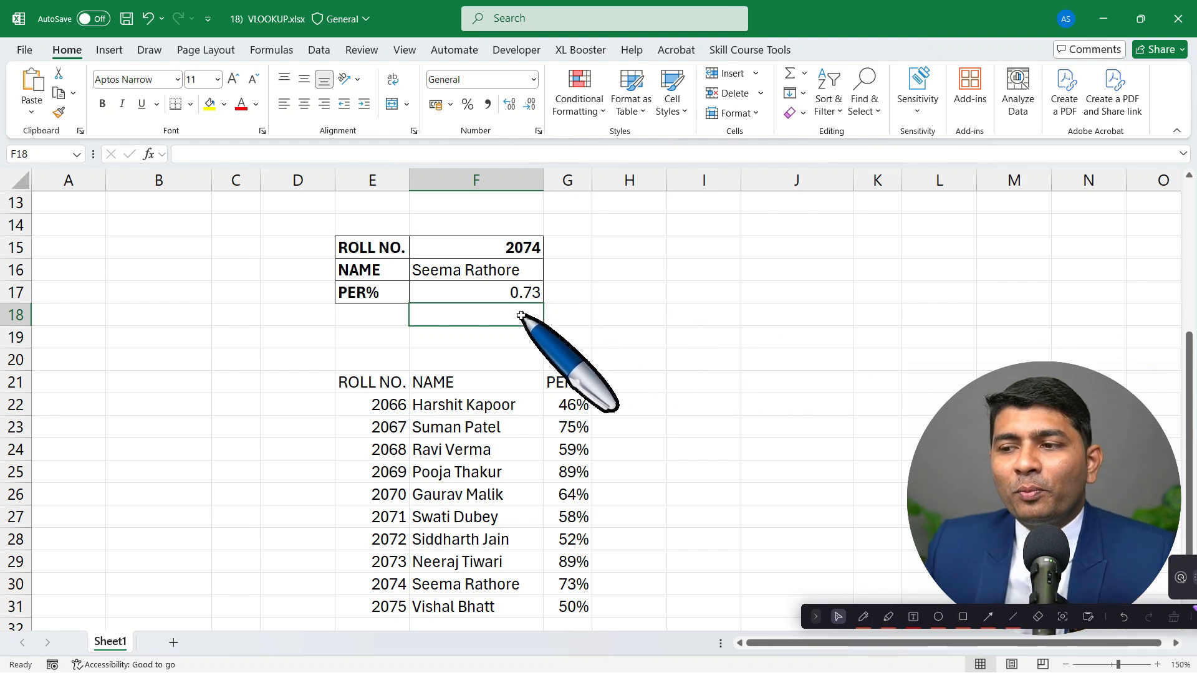
left_click(506, 295)
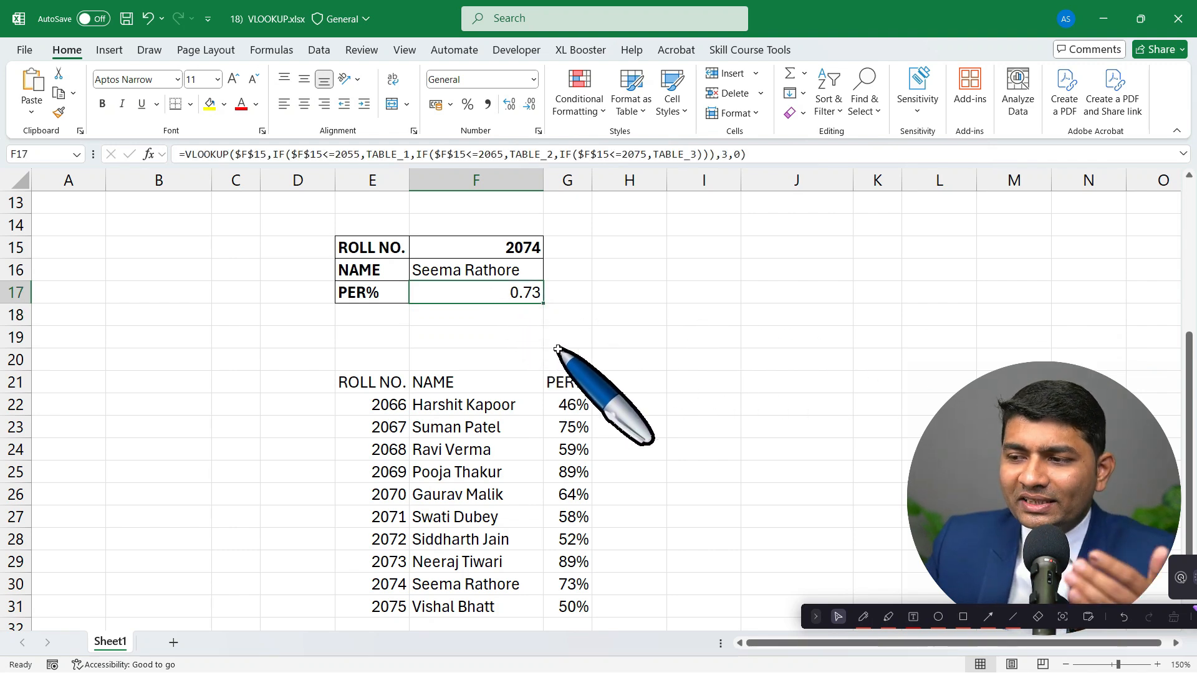
left_click(467, 105)
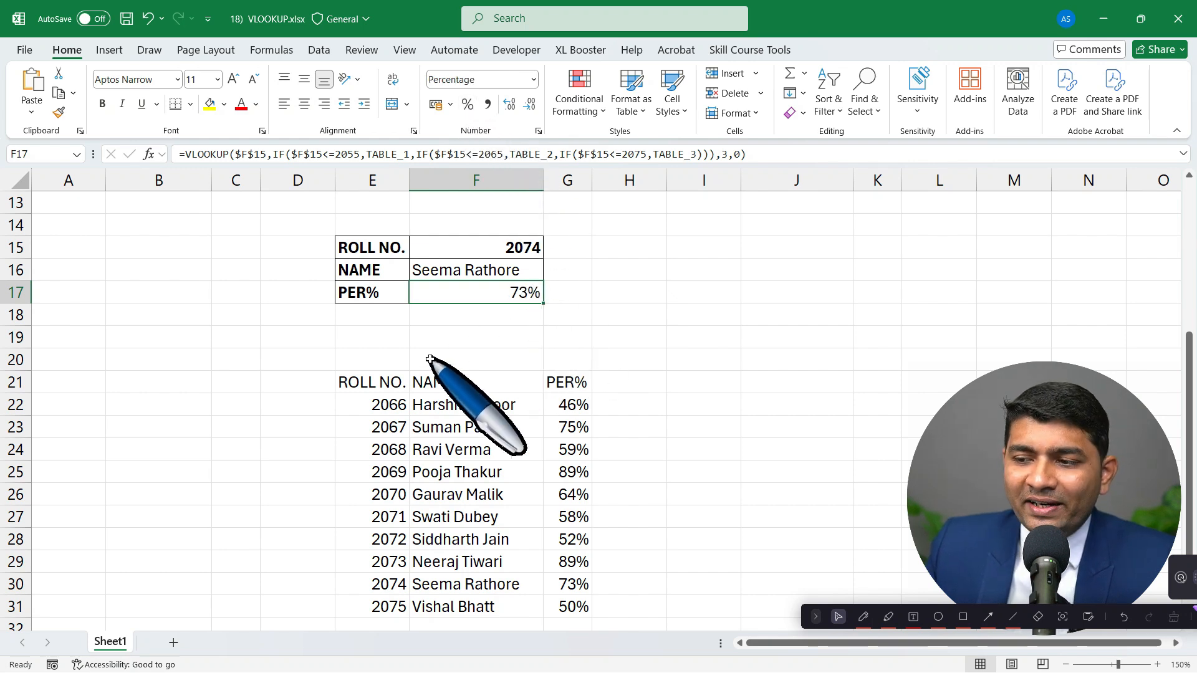
Step: Delete the helper nested IF formula in E21 together with its spilled table
left_click(377, 381)
key("Delete")
scroll(381, 379, "up", 4)
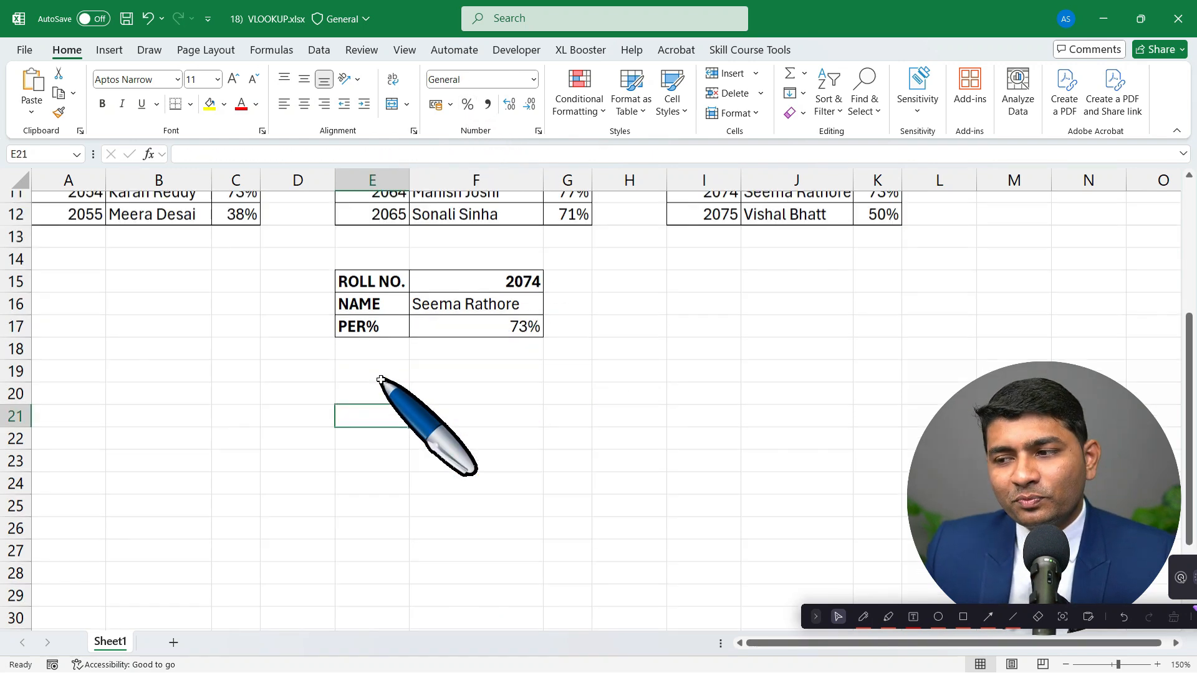
Step: Test the lookup with roll number 2048 in F15 and select the matching row A5:C5 in Table 1
left_click(512, 525)
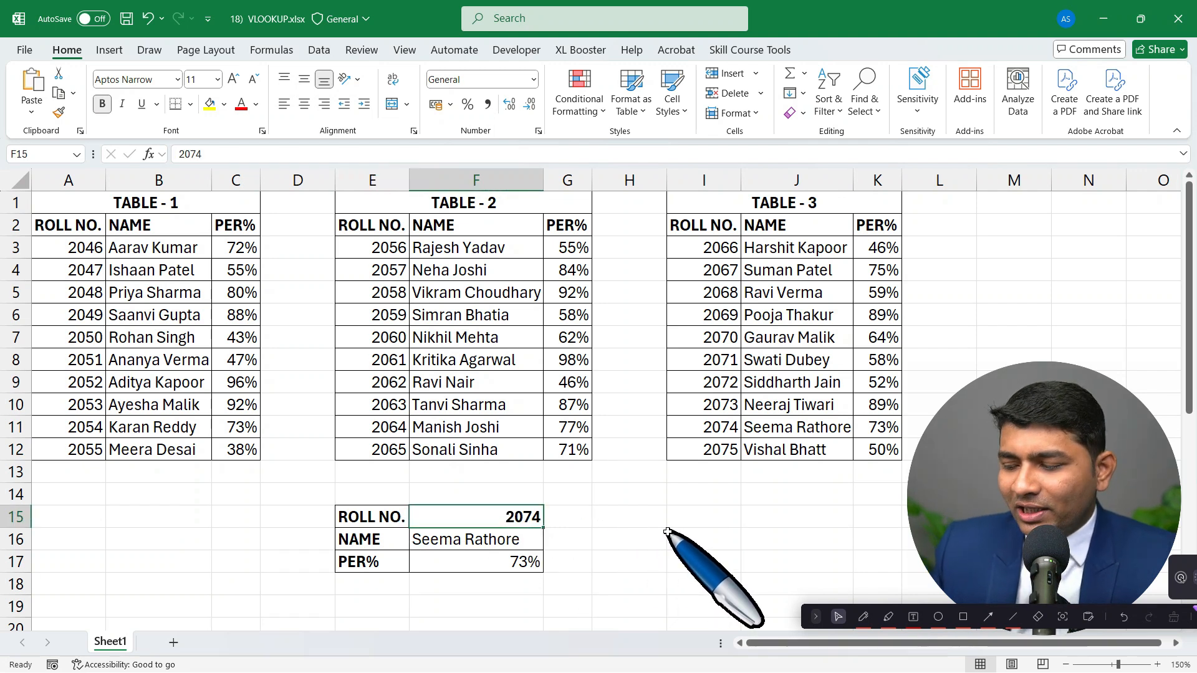
type("2")
key("Return")
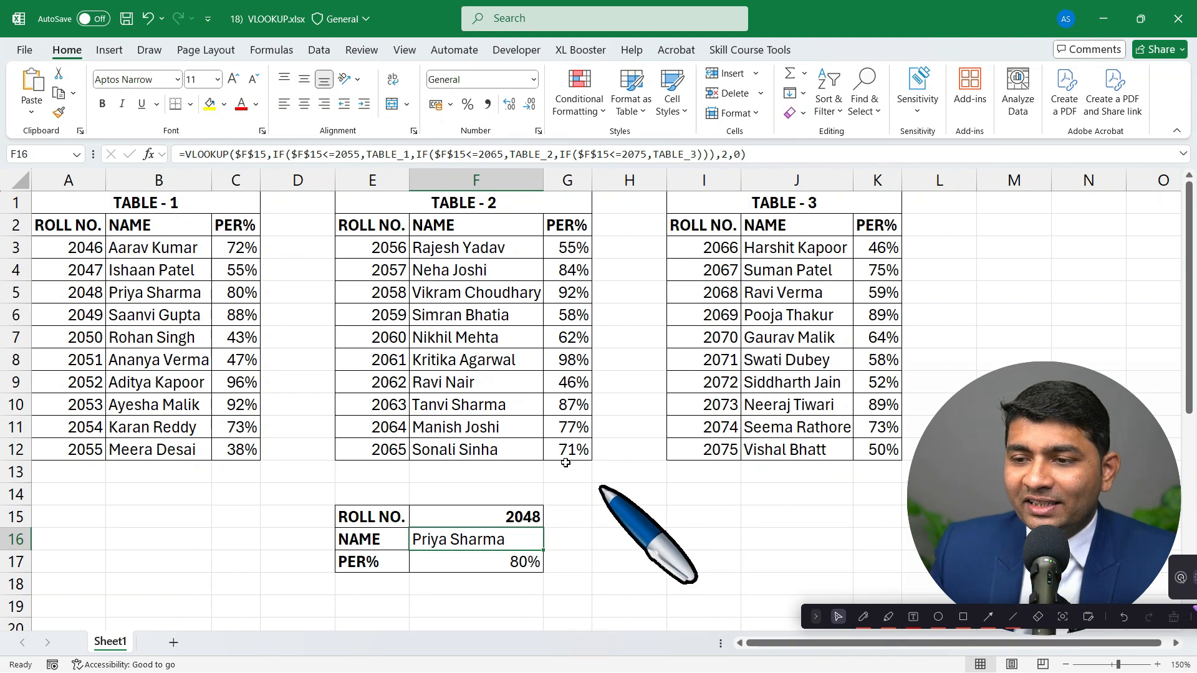
left_click_drag(81, 294, 223, 294)
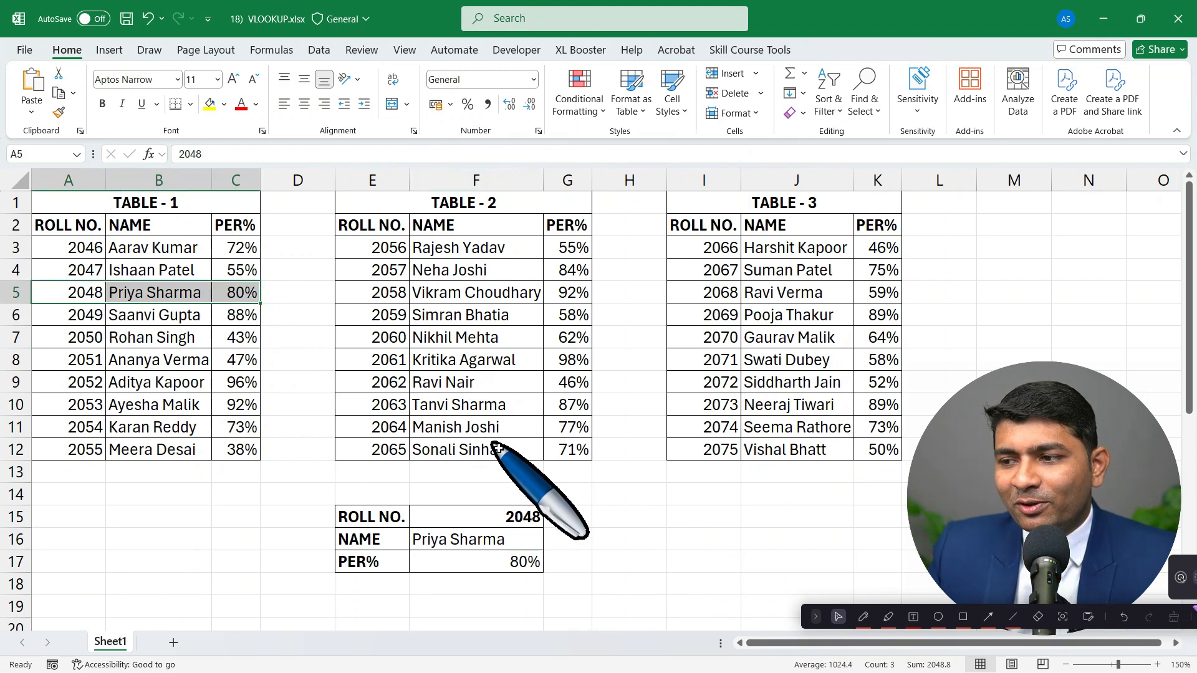
Step: Test the lookup with roll number 2064 in F15 and select the matching row E11:G11 in Table 2
left_click(527, 516)
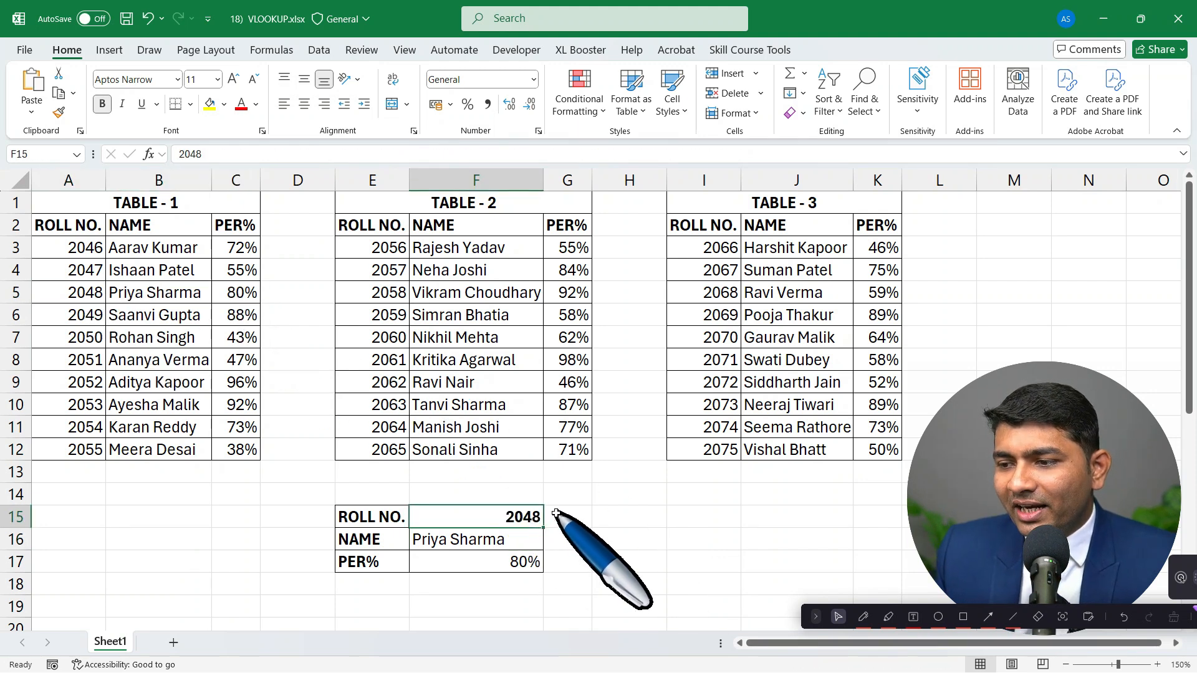
type("20")
key("Return")
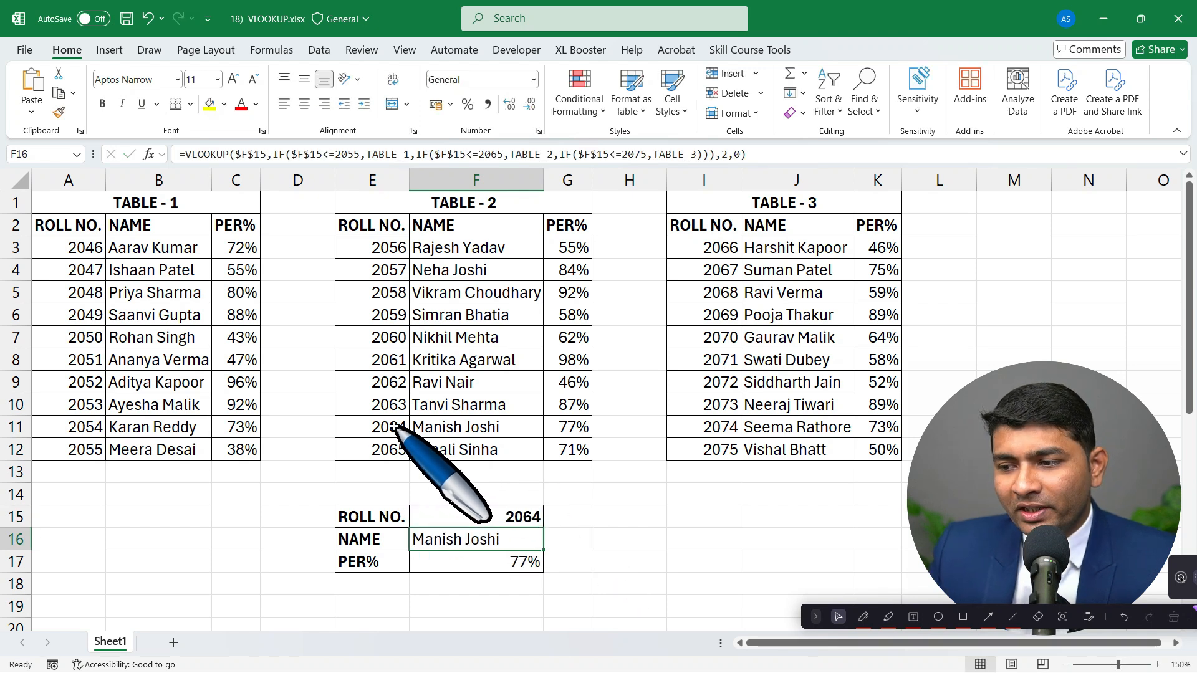
left_click_drag(382, 427, 565, 427)
Step: Set the roll number in F15 to 2067 to test the lookup against Table 3
left_click(536, 509)
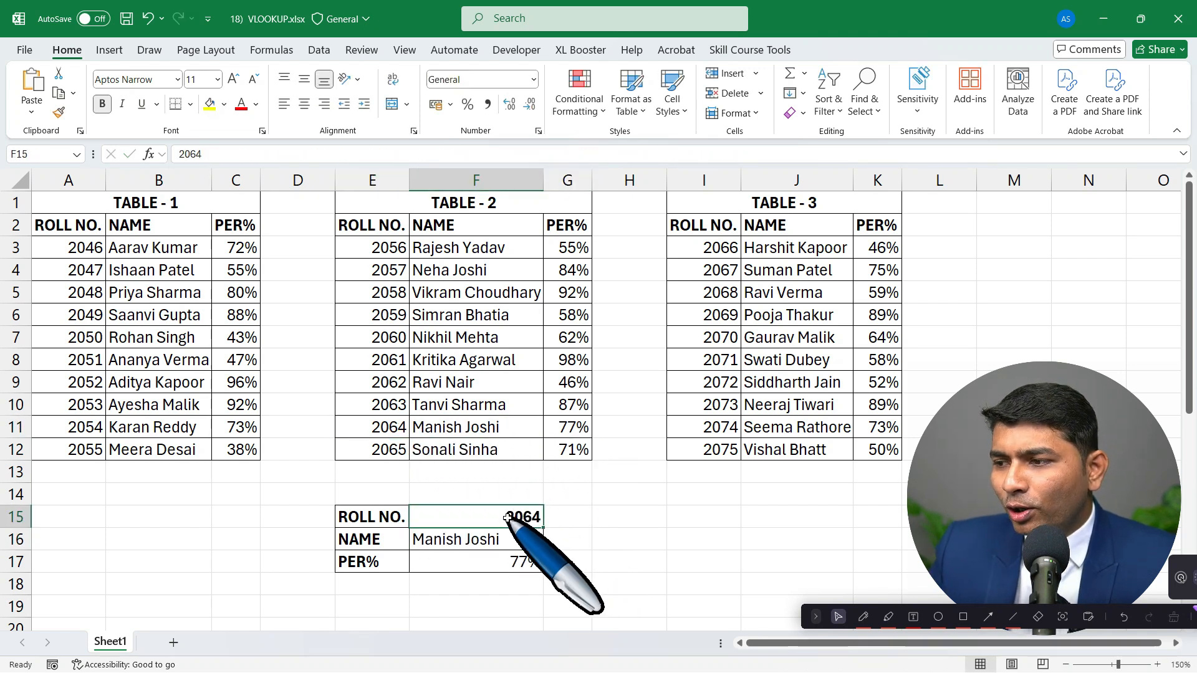
key("F2")
key("BackSpace")
type("7")
key("Return")
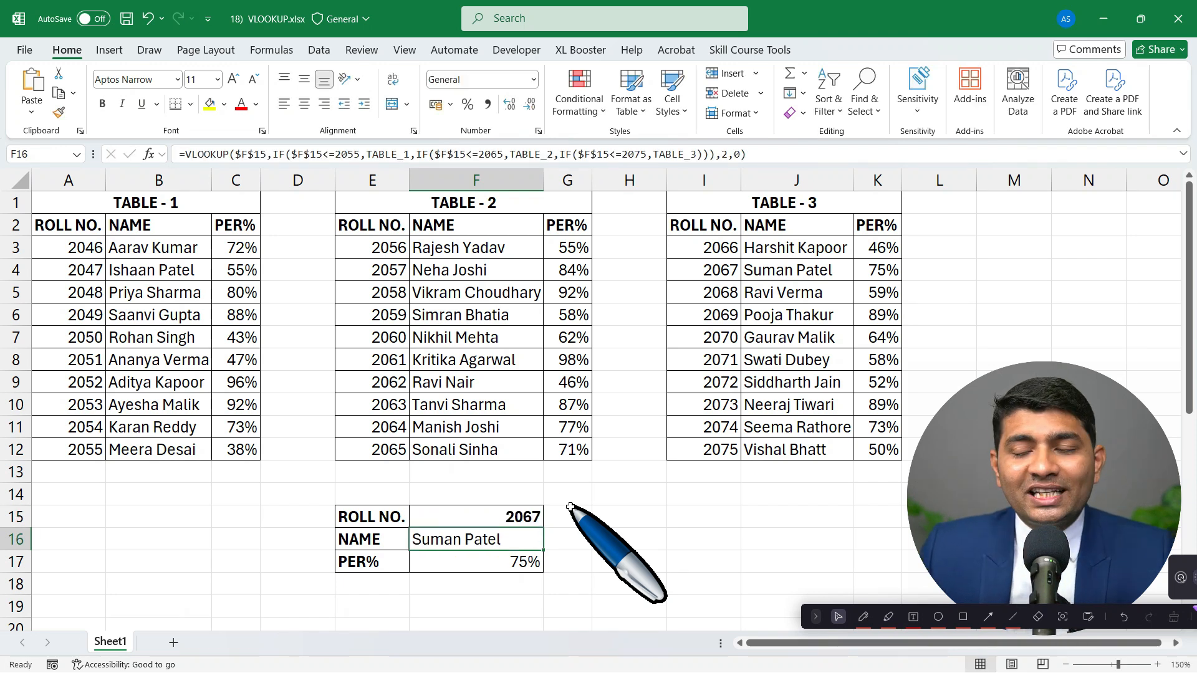
Step: Review the VLOOKUP formula with nested IFs in the NAME cell F16 and make that cell bold
left_click(534, 516)
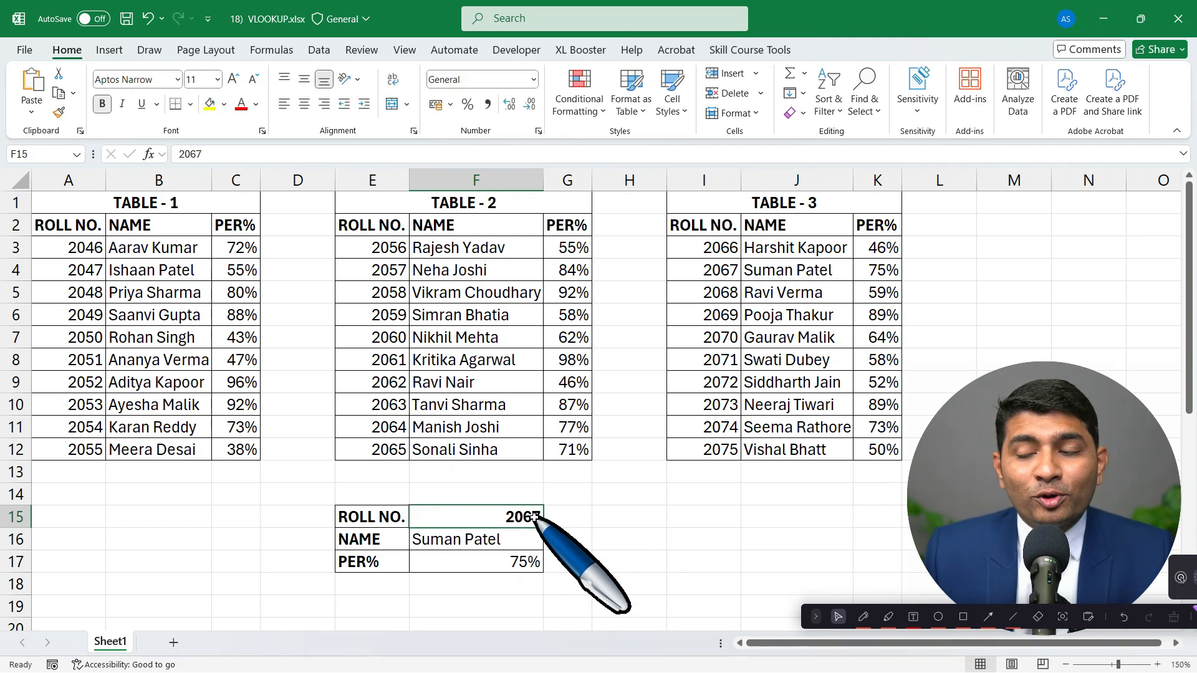
scroll(534, 516, "down", 1)
double_click(506, 478)
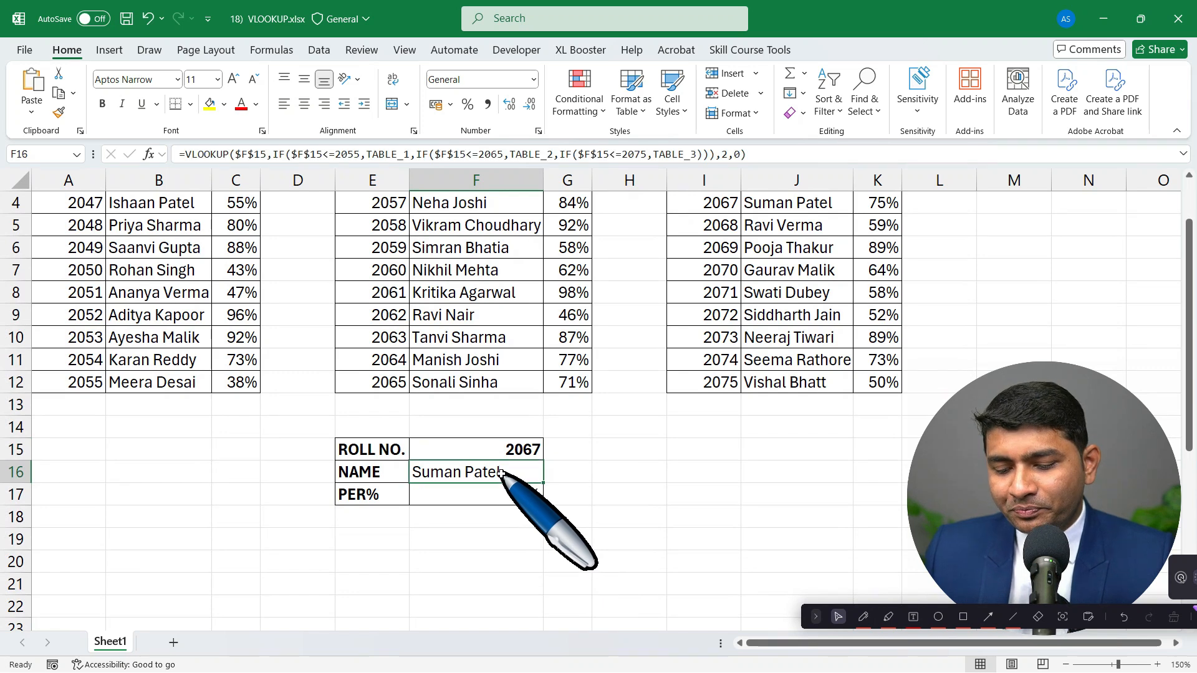
scroll(614, 495, "down", 2)
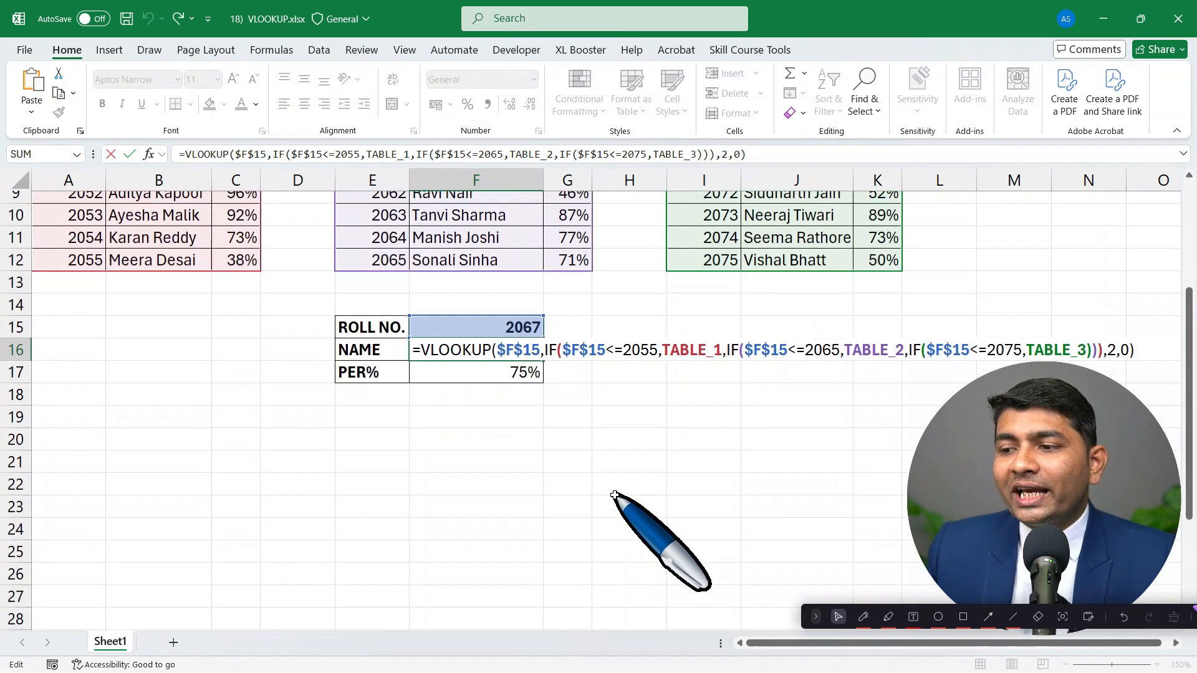
key("Escape")
key("F2")
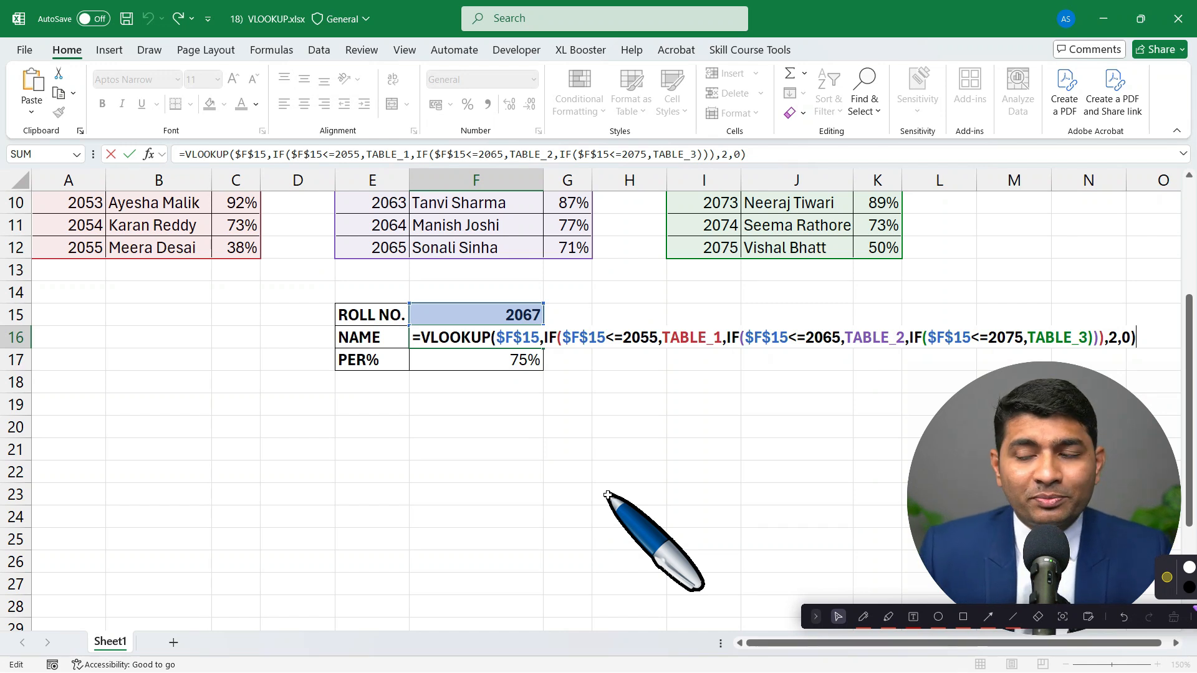
key("Return")
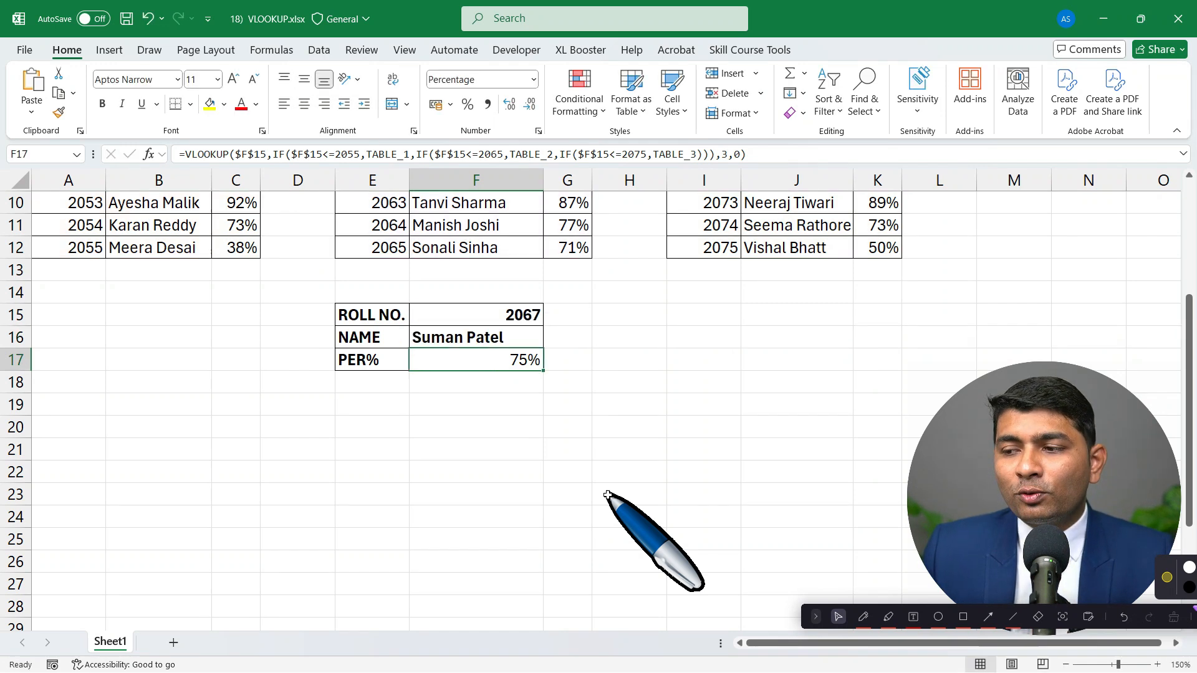
scroll(608, 495, "up", 3)
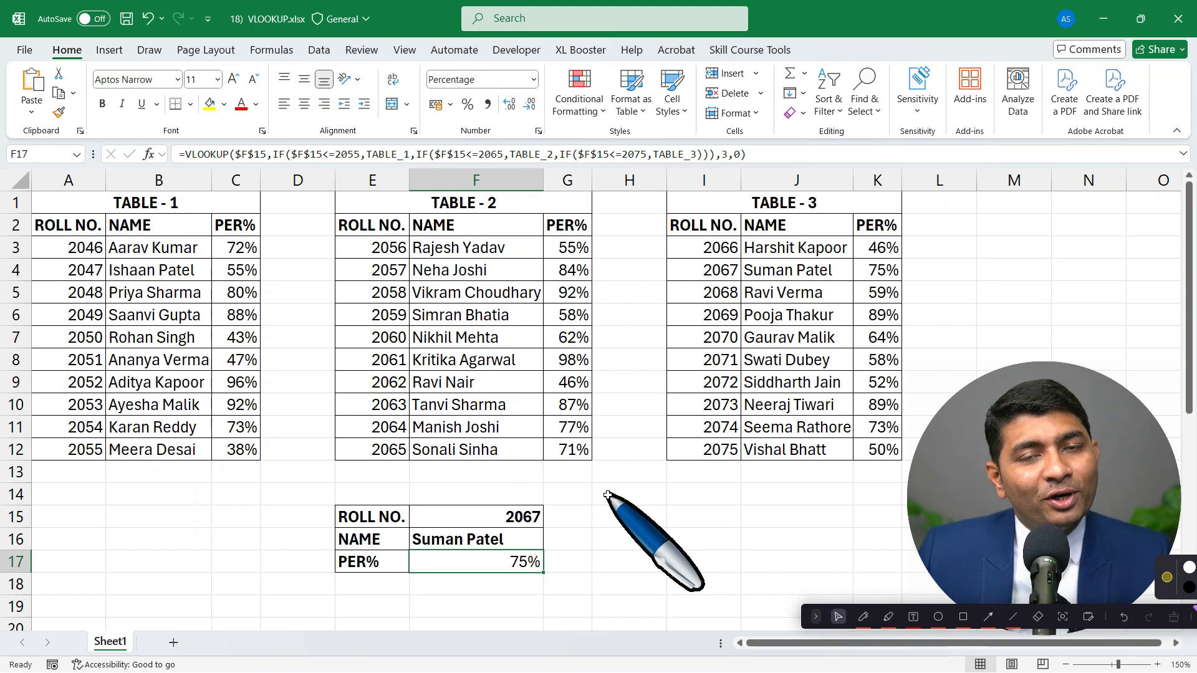